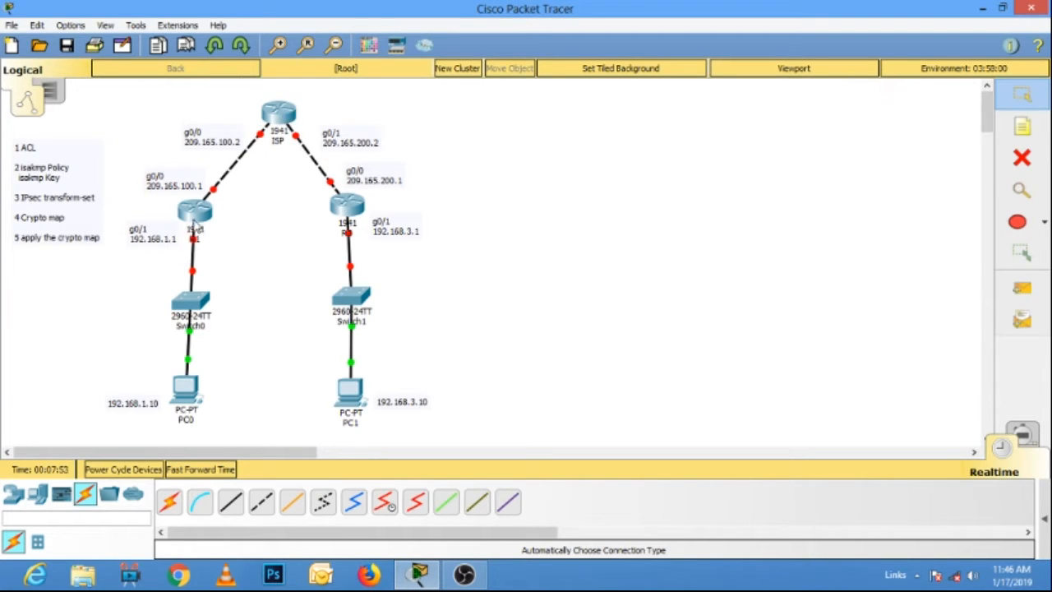
{"action": "left_click_drag", "start_coordinate": [195, 218], "coordinate": [189, 220]}
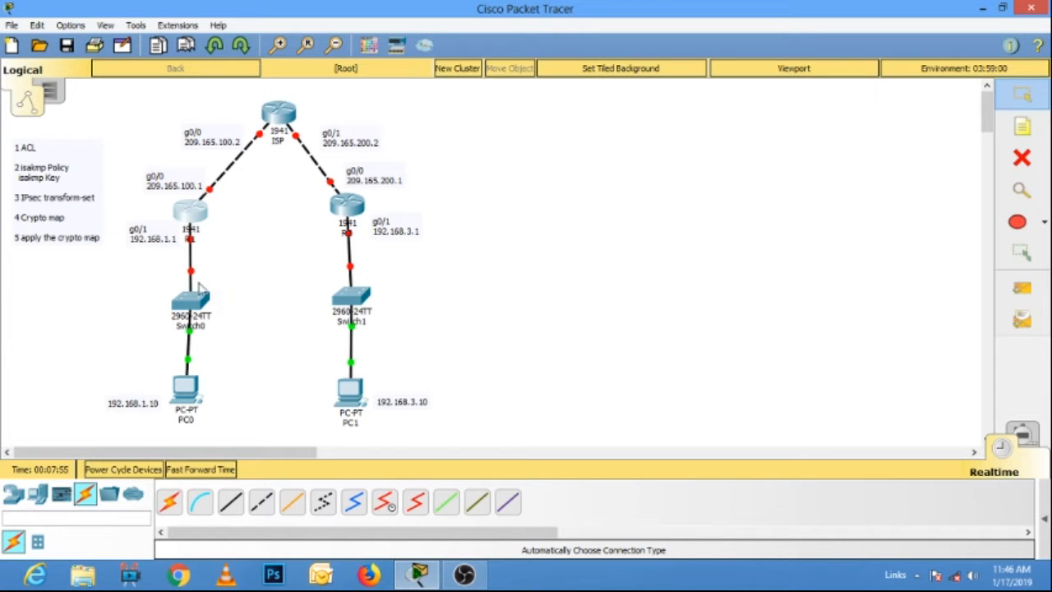
{"action": "left_click", "coordinate": [349, 212]}
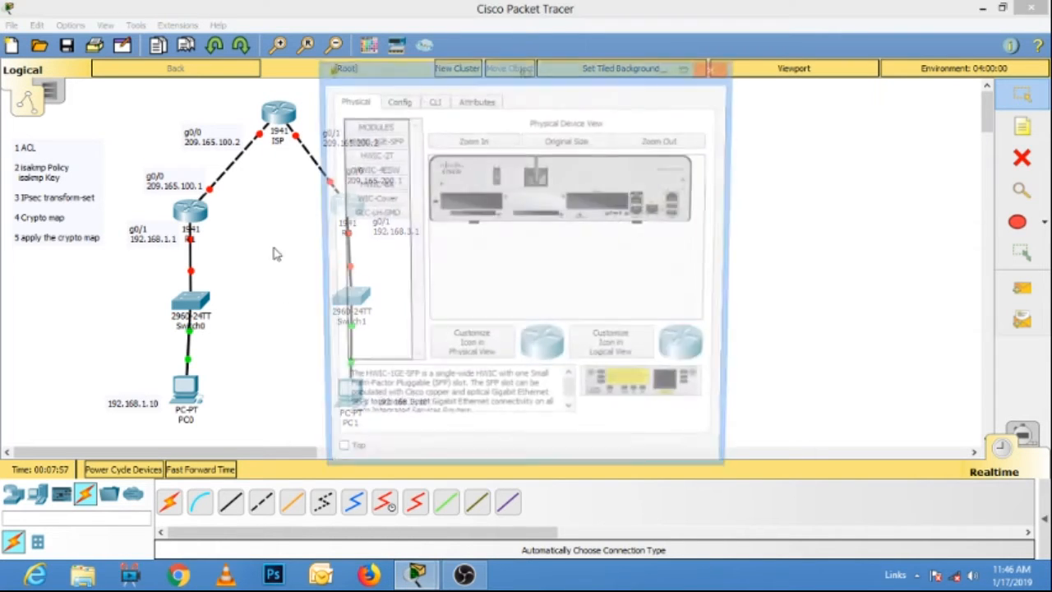
{"action": "left_click", "coordinate": [711, 70]}
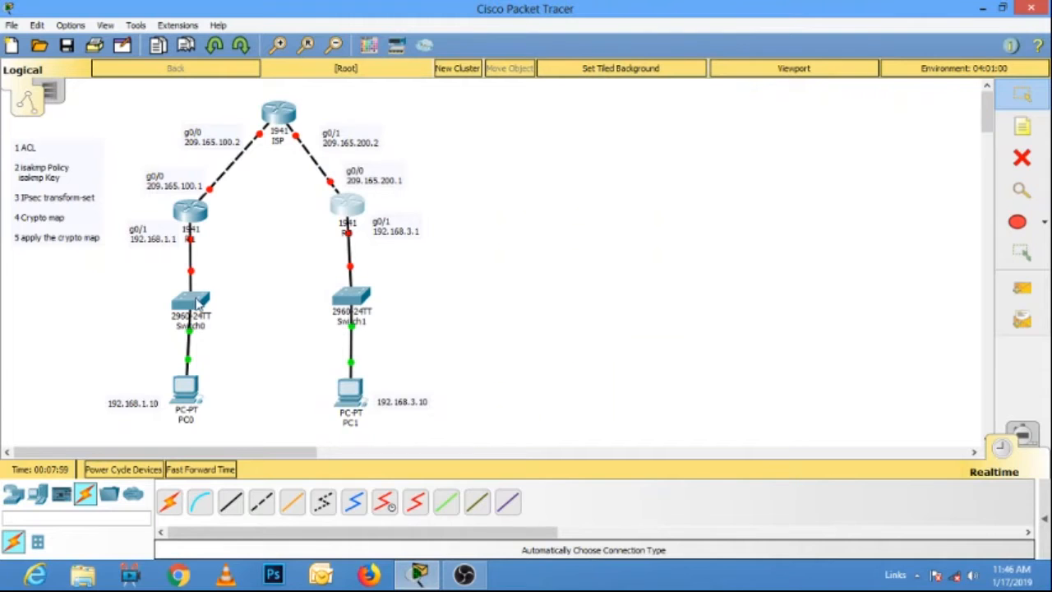
{"action": "left_click_drag", "start_coordinate": [200, 301], "coordinate": [196, 304]}
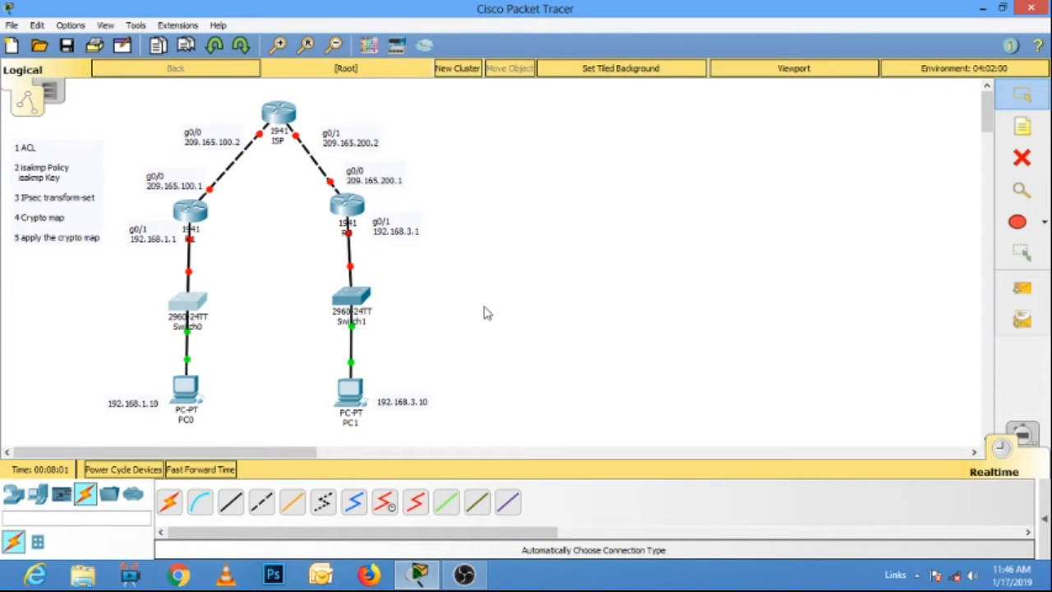
{"action": "left_click", "coordinate": [359, 302]}
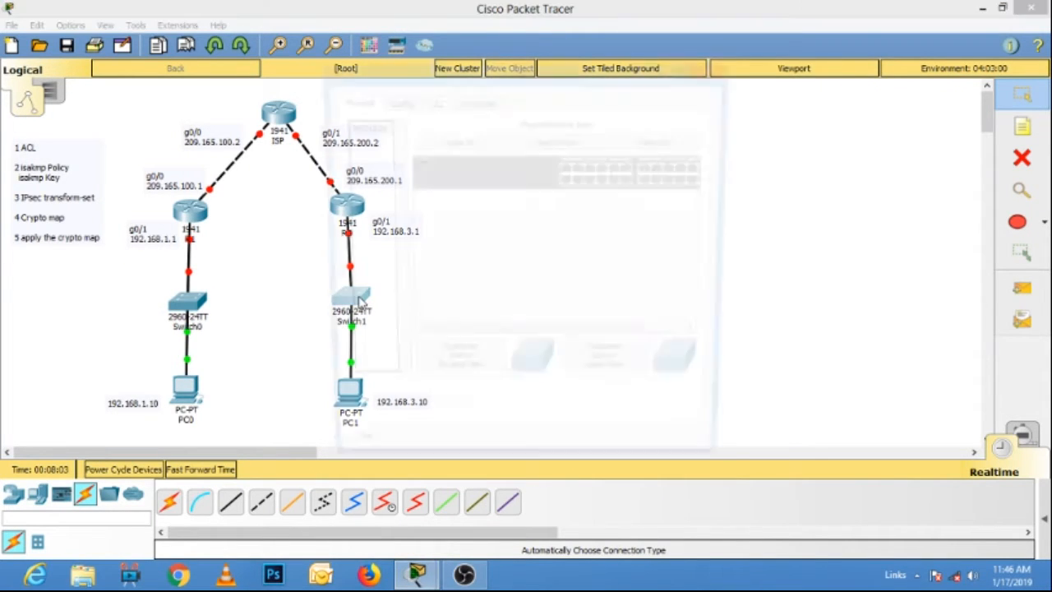
{"action": "left_click", "coordinate": [713, 70]}
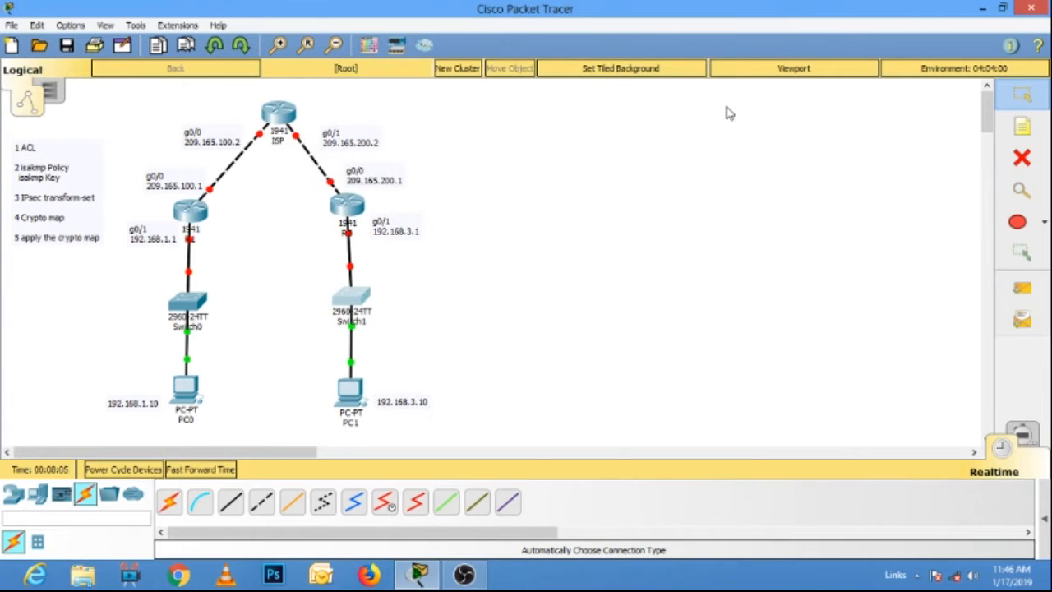
{"action": "left_click_drag", "start_coordinate": [284, 112], "coordinate": [280, 115]}
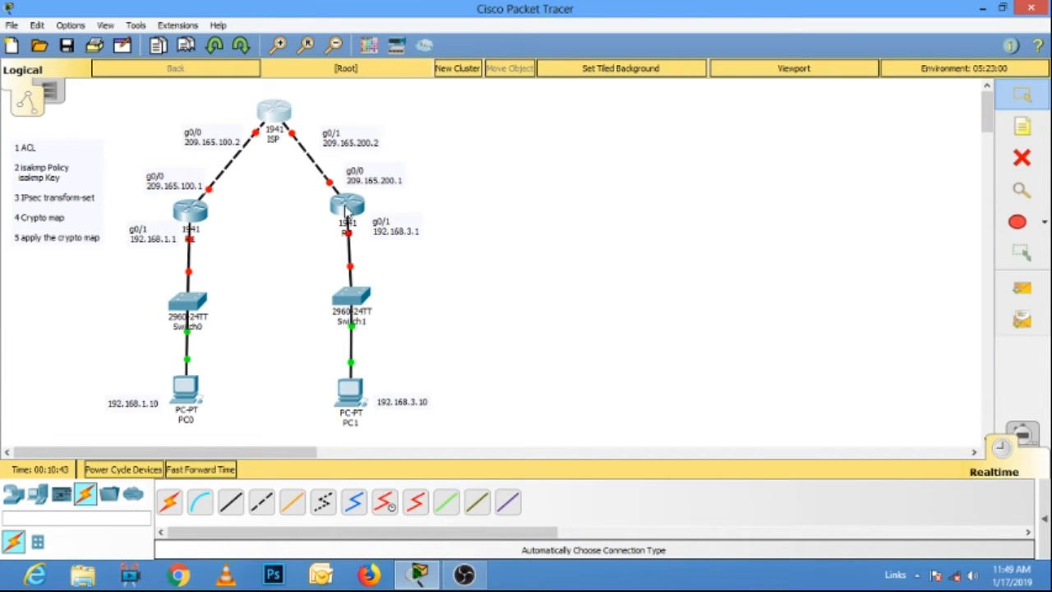
{"action": "left_click", "coordinate": [346, 212]}
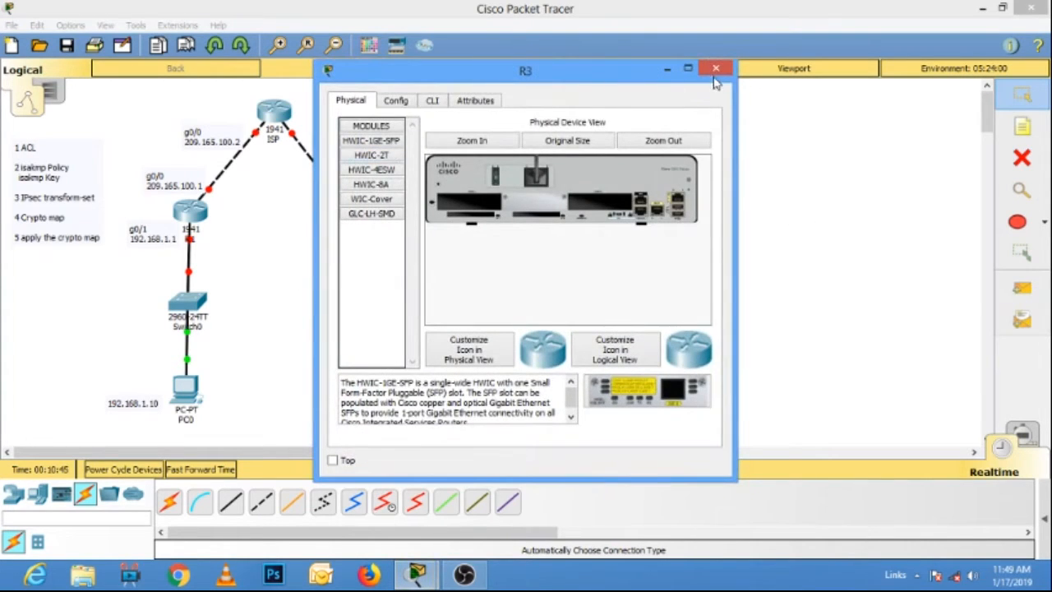
{"action": "left_click", "coordinate": [716, 69]}
Open router R1's command line in a widened window and decline the initial configuration dialog.
{"action": "left_click", "coordinate": [187, 215]}
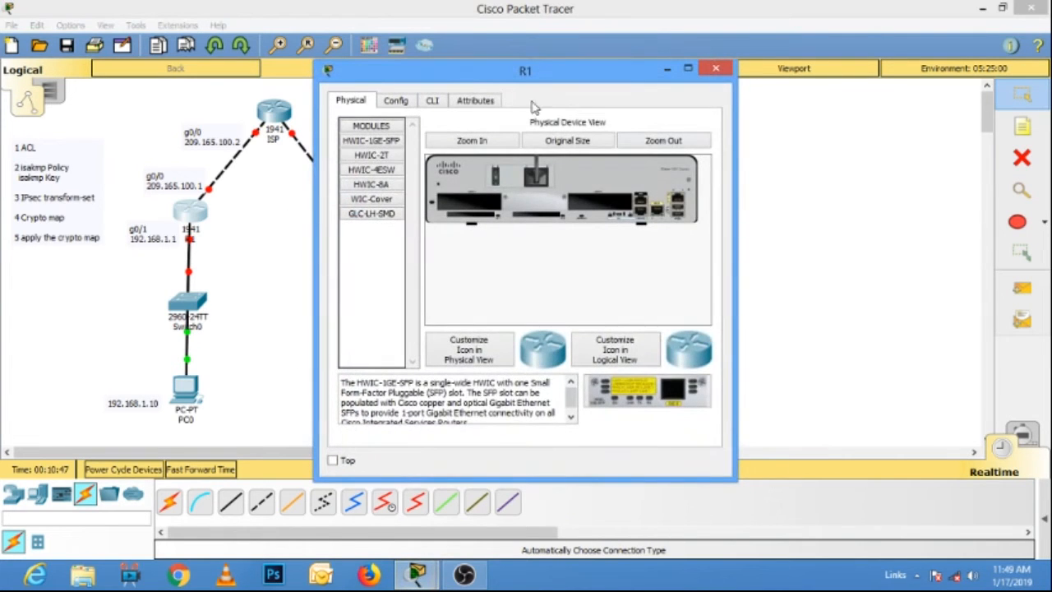
{"action": "left_click", "coordinate": [432, 100]}
{"action": "left_click_drag", "start_coordinate": [737, 156], "coordinate": [846, 154]}
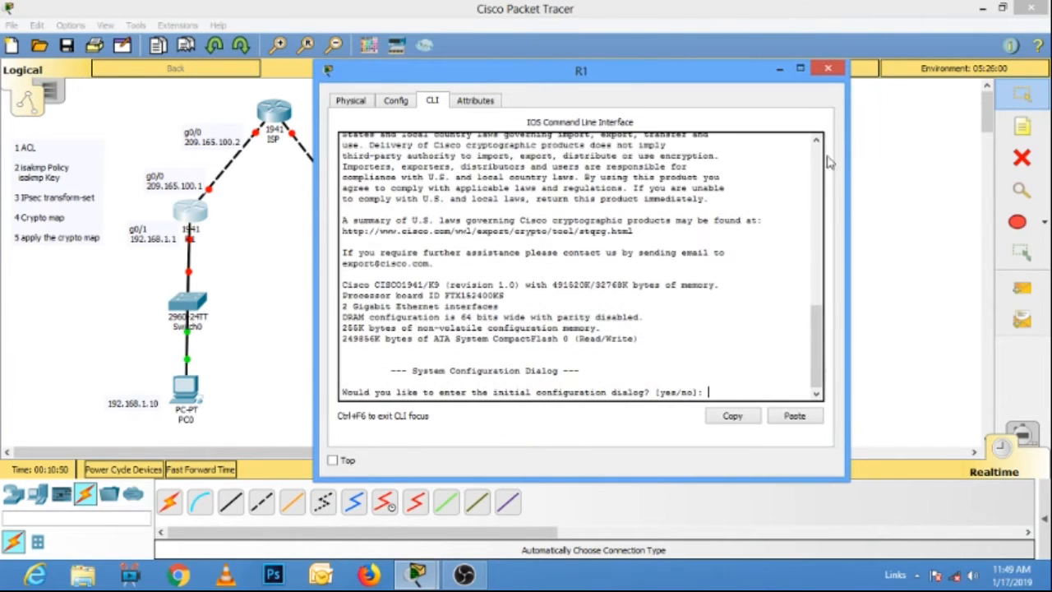
{"action": "type", "text": "n"}
{"action": "key", "text": "Return"}
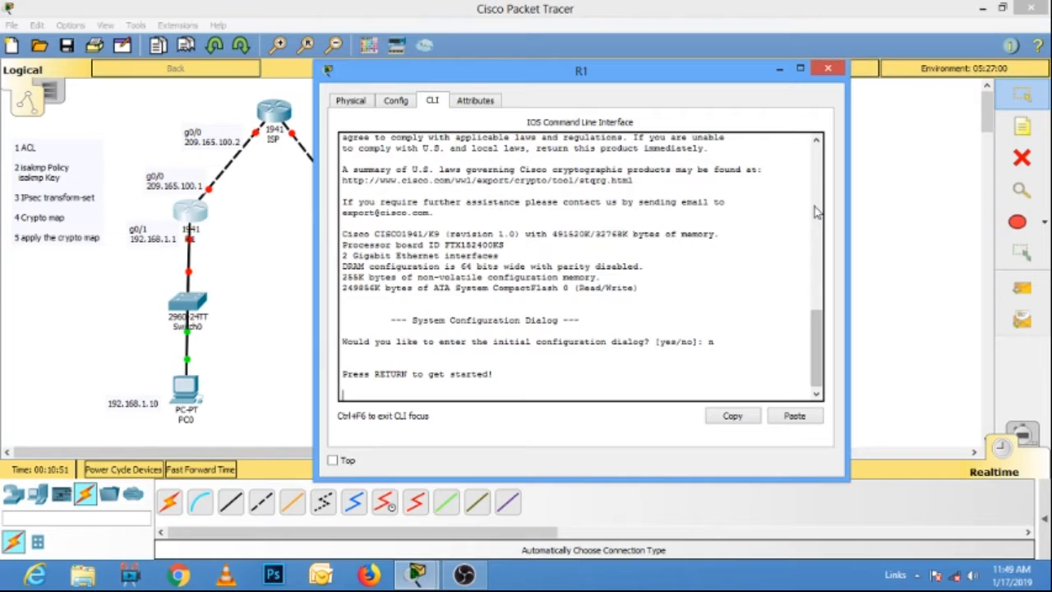
{"action": "key", "text": "Return"}
Enter global configuration mode on the router and set its hostname to R1.
{"action": "type", "text": "en"}
{"action": "key", "text": "Return"}
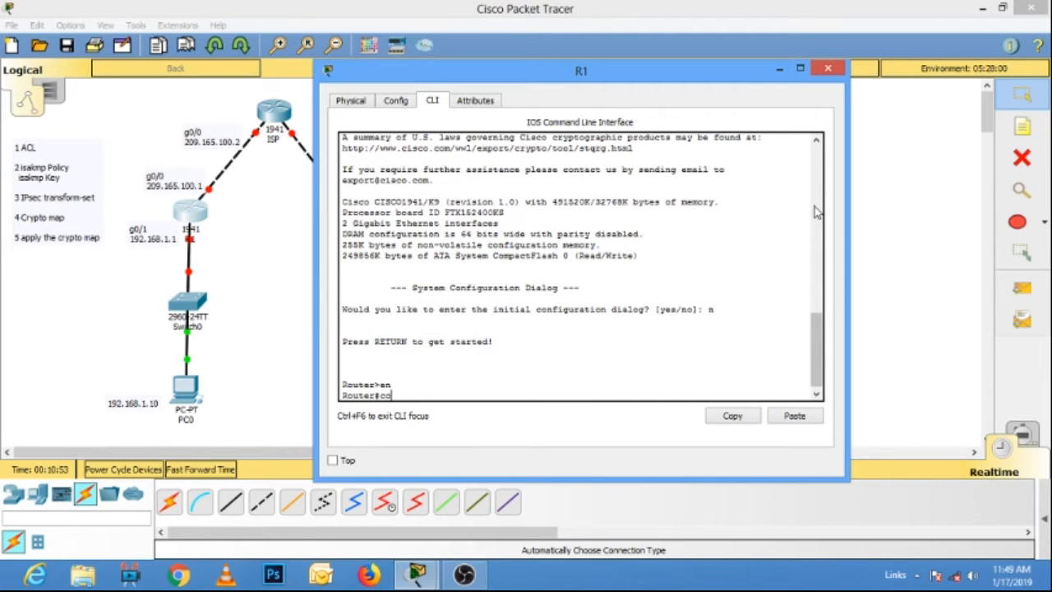
{"action": "type", "text": "conf t"}
{"action": "key", "text": "Return"}
{"action": "type", "text": "host"}
{"action": "key", "text": "Tab"}
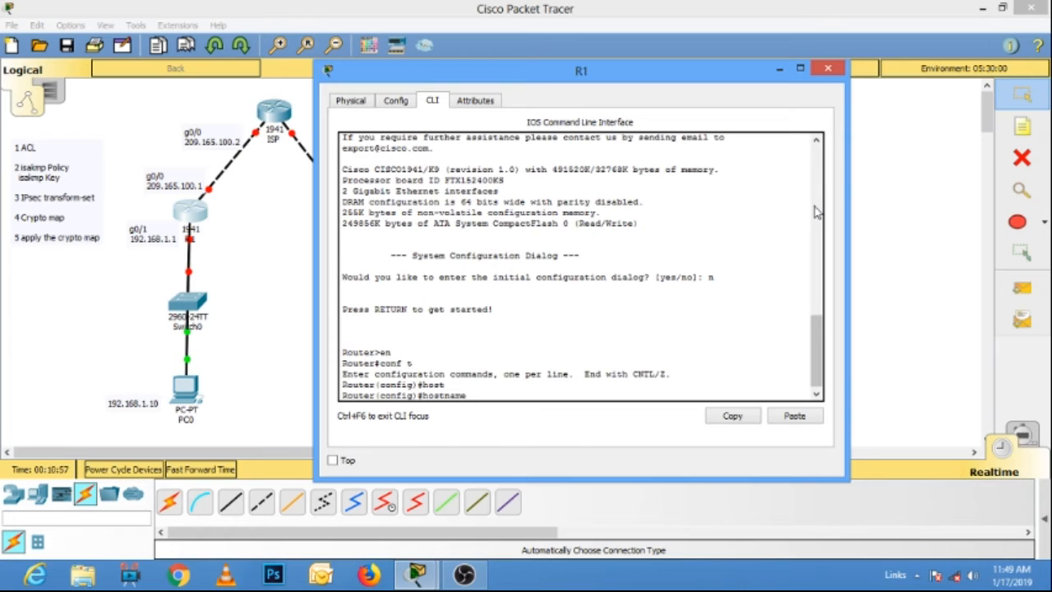
{"action": "type", "text": "R1"}
{"action": "key", "text": "Return"}
Configure R1's interface g0/0 with IP address 209.165.100.1 255.255.255.0 and enable it with no shutdown.
{"action": "type", "text": "int g"}
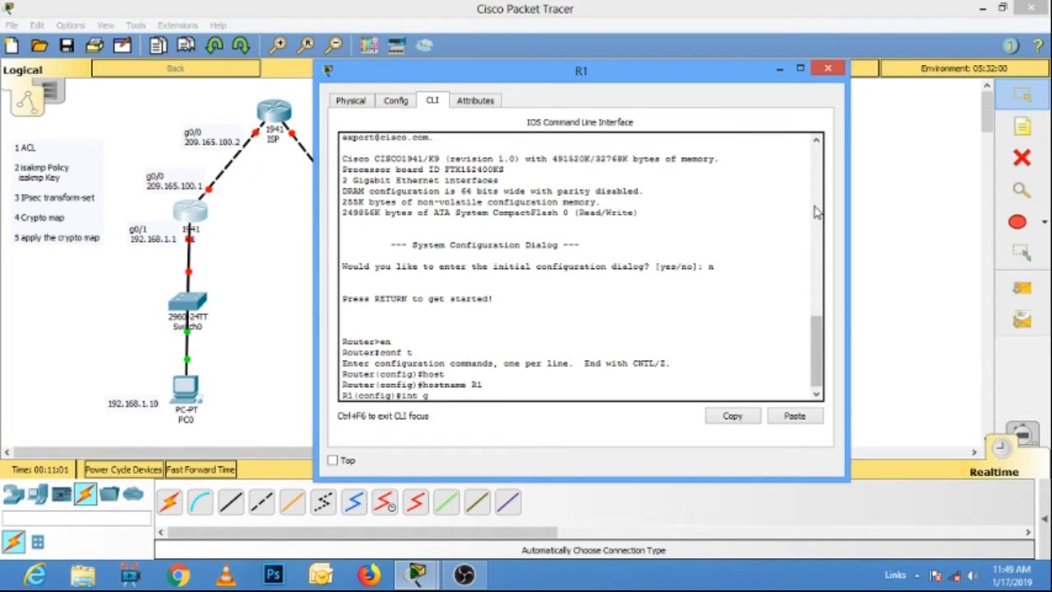
{"action": "type", "text": "0/0"}
{"action": "key", "text": "Return"}
{"action": "type", "text": "ip ad"}
{"action": "key", "text": "Tab"}
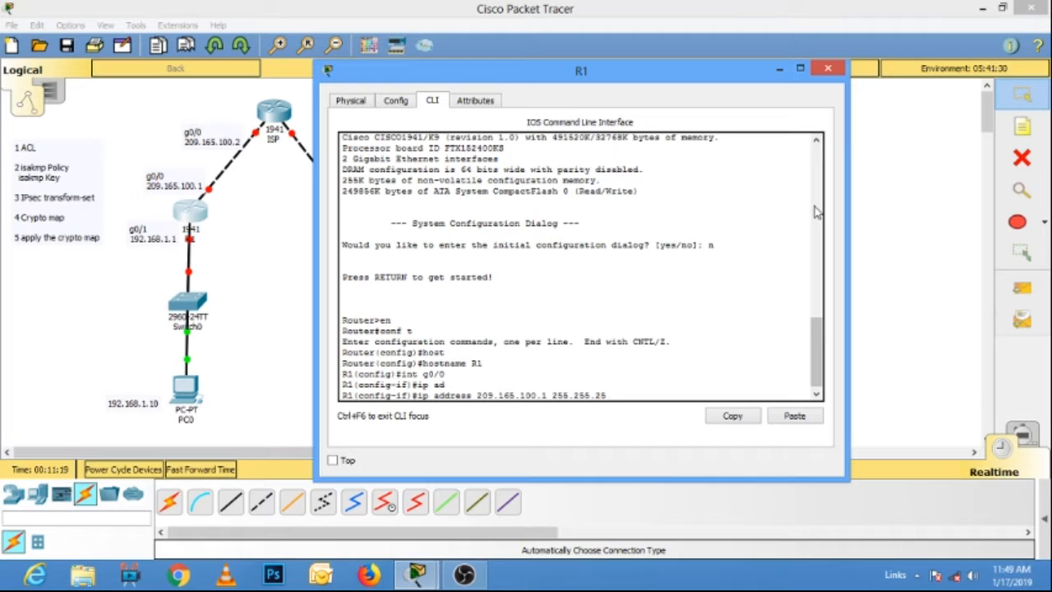
{"action": "key", "text": "Return"}
{"action": "type", "text": "no sh"}
{"action": "key", "text": "Tab"}
{"action": "key", "text": "Return"}
{"action": "type", "text": ".0"}
{"action": "key", "text": "Return"}
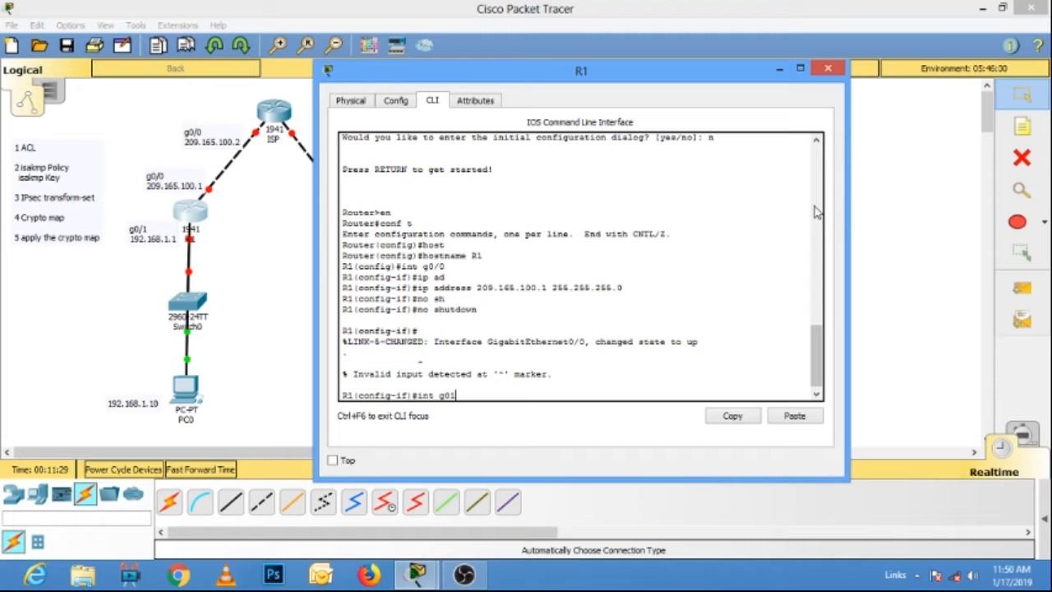
Configure R1's interface g0/1 with IP address 192.168.1.1 255.255.255.0 and enable it with no shutdown.
{"action": "type", "text": "int g0/1"}
{"action": "key", "text": "Return"}
{"action": "type", "text": "ip ad"}
{"action": "key", "text": "Tab"}
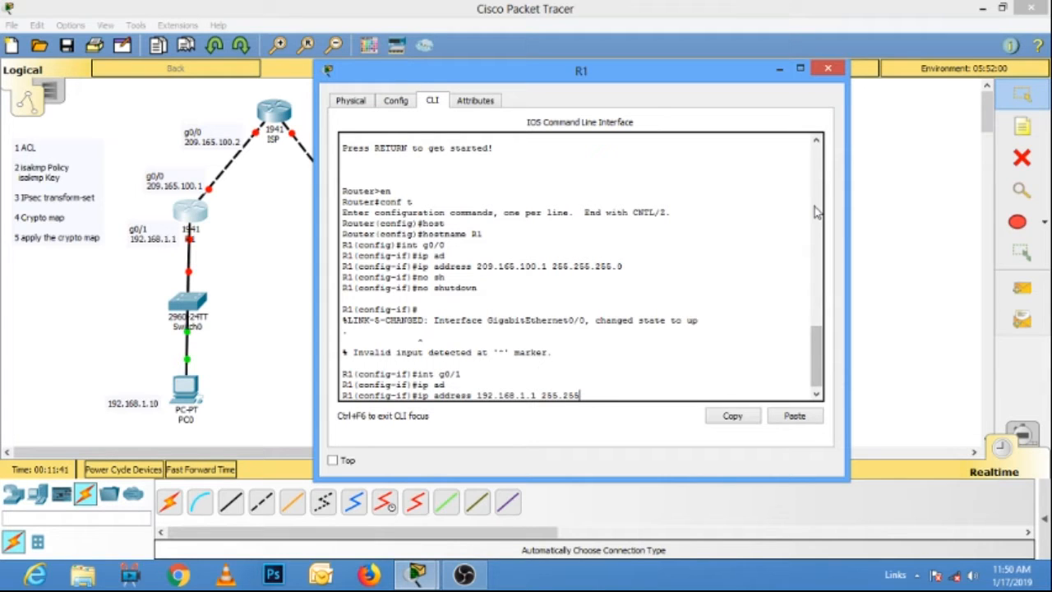
{"action": "key", "text": "Return"}
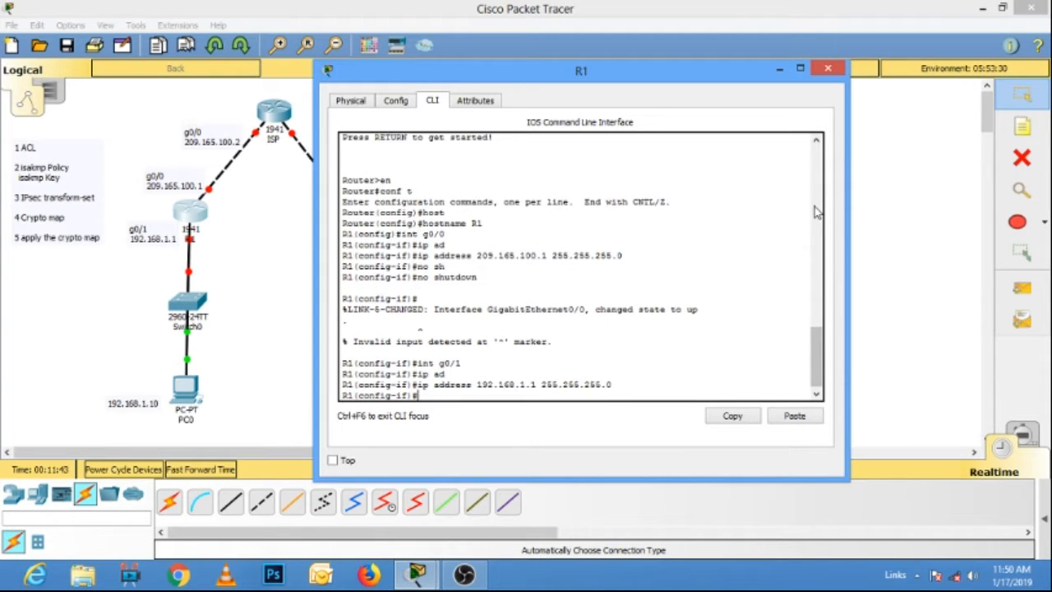
{"action": "type", "text": "no sh"}
{"action": "key", "text": "Tab"}
{"action": "key", "text": "Return"}
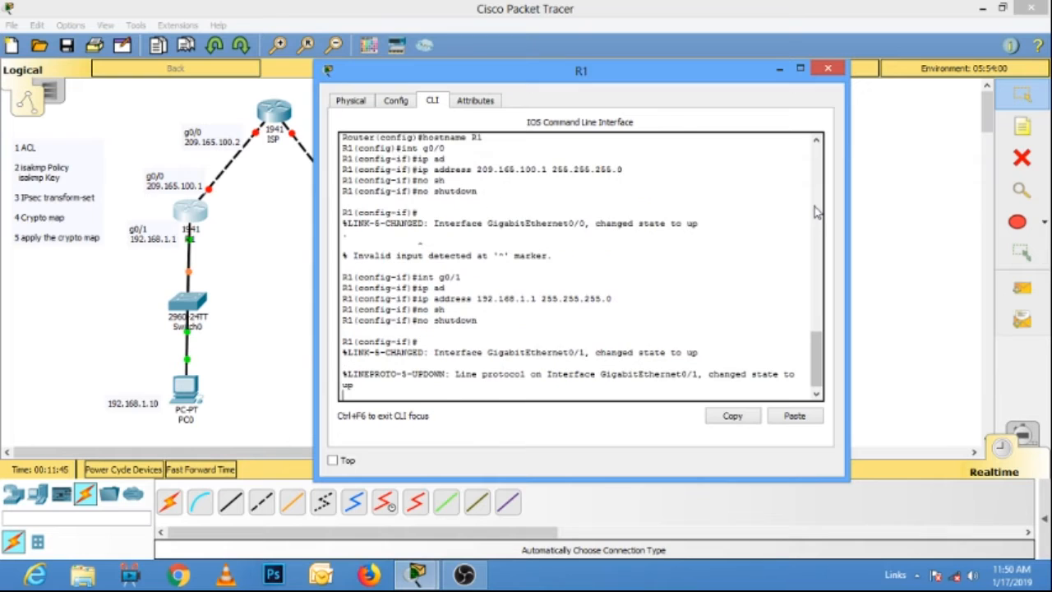
{"action": "key", "text": "Return"}
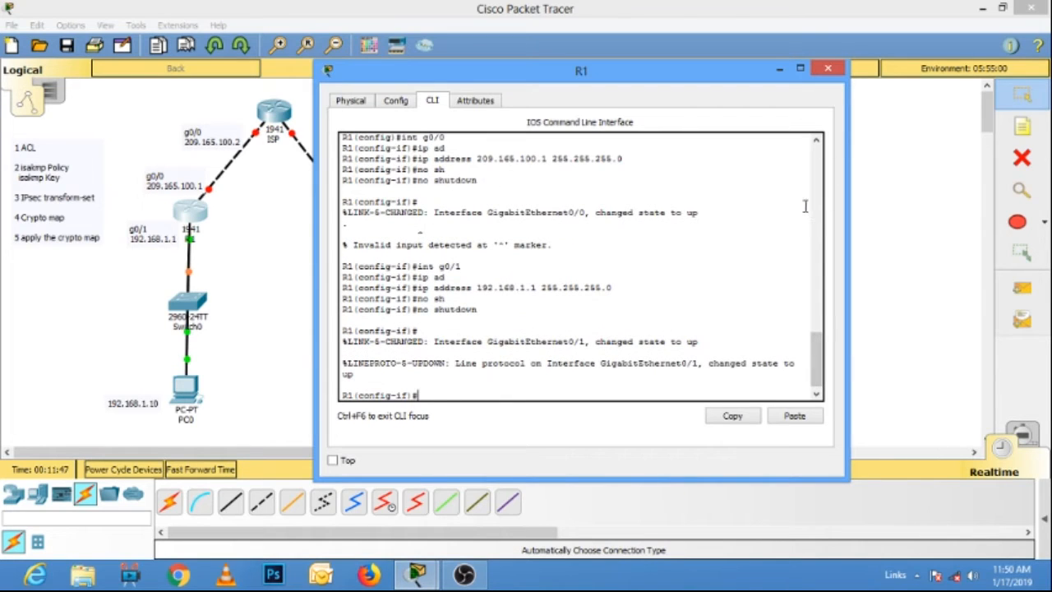
Switch from R1 to the ISP router's command line and set its hostname to ISP.
{"action": "left_click", "coordinate": [828, 69]}
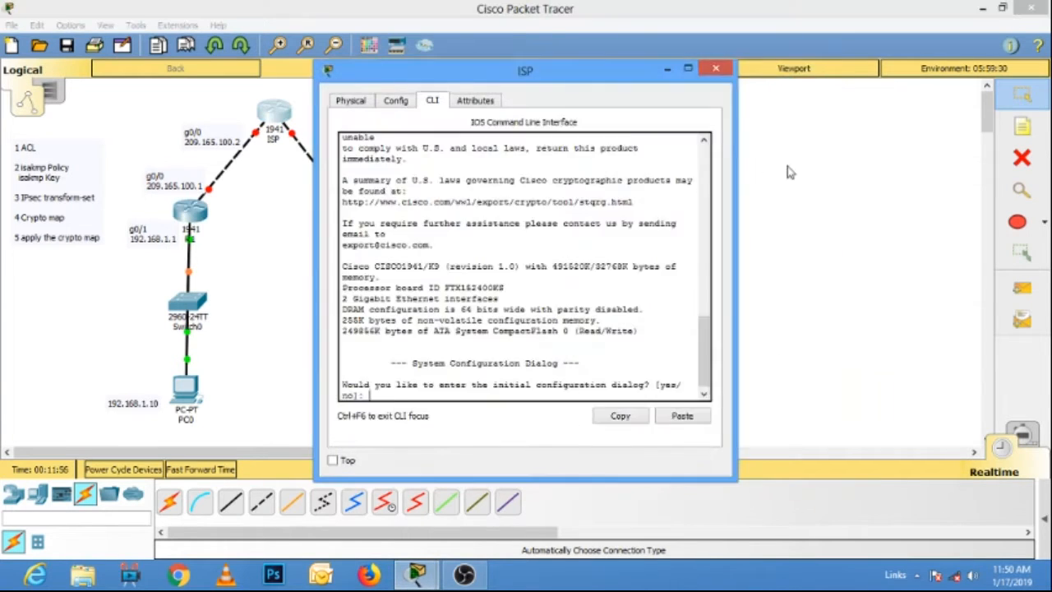
{"action": "type", "text": "ISP"}
{"action": "key", "text": "Return"}
Configure the ISP router's interface g0/0 with IP address 209.165.100.2 255.255.255.0 and enable it with no shutdown.
{"action": "type", "text": "int g0/0"}
{"action": "key", "text": "Return"}
{"action": "type", "text": "ip ad"}
{"action": "key", "text": "Tab"}
{"action": "type", "text": "209.16"}
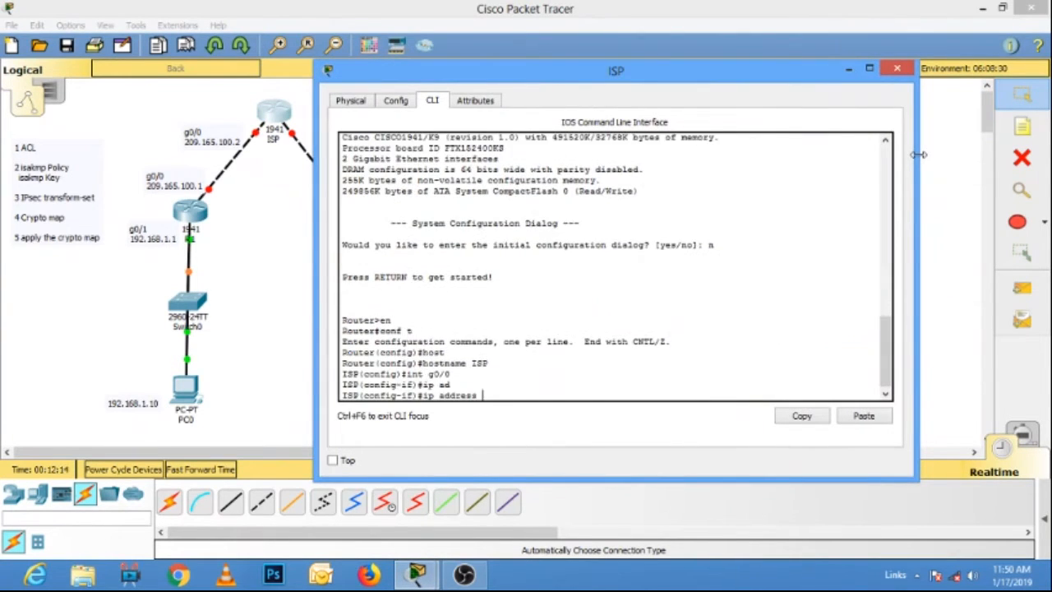
{"action": "type", "text": "5.100.2 255.255.255.0"}
{"action": "key", "text": "Return"}
{"action": "type", "text": "no sh"}
{"action": "key", "text": "Tab"}
{"action": "key", "text": "Return"}
Configure the ISP router's interface g0/1 with IP address 209.165.200.2 255.255.255.0 and enable it with no shutdown.
{"action": "type", "text": "int g0/1"}
{"action": "key", "text": "Return"}
{"action": "type", "text": "i"}
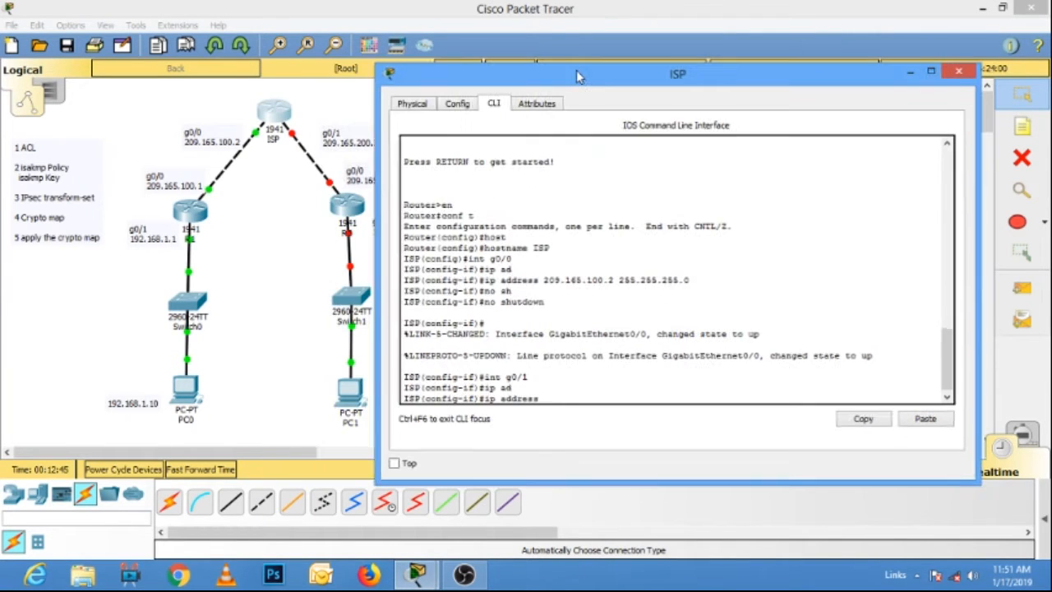
{"action": "type", "text": "209.165.200.2 255.255.255.0"}
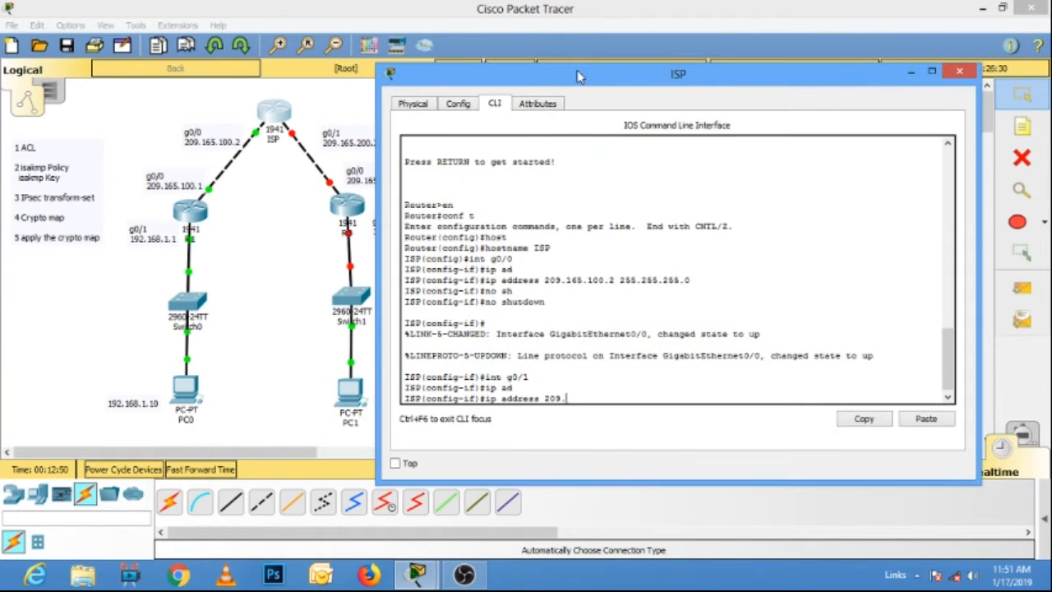
{"action": "key", "text": "Return"}
{"action": "type", "text": "no sh"}
{"action": "key", "text": "Tab"}
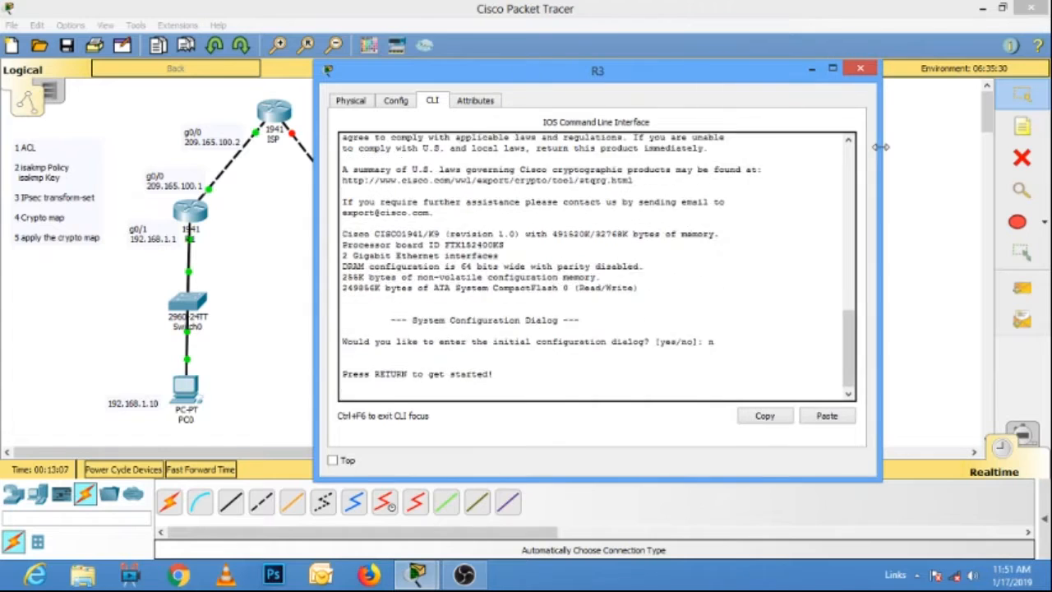
Enter global configuration mode on router R3 and set its hostname to R3.
{"action": "type", "text": "en"}
{"action": "key", "text": "Return"}
{"action": "type", "text": "conf t"}
{"action": "key", "text": "Return"}
{"action": "type", "text": "host"}
{"action": "key", "text": "Tab"}
{"action": "type", "text": "R3"}
{"action": "key", "text": "Return"}
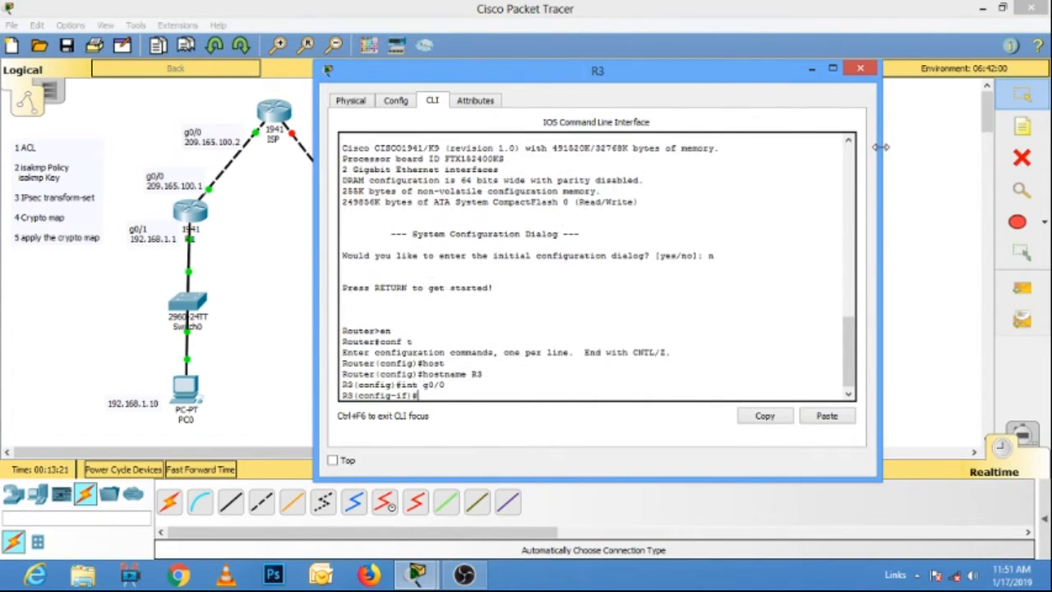
Configure R3's interface g0/0 with IP address 209.165.200.1 255.255.255.0 and enable it with no shutdown.
{"action": "key", "text": "Tab"}
{"action": "type", "text": "209.165.200.1 255.255.255.0"}
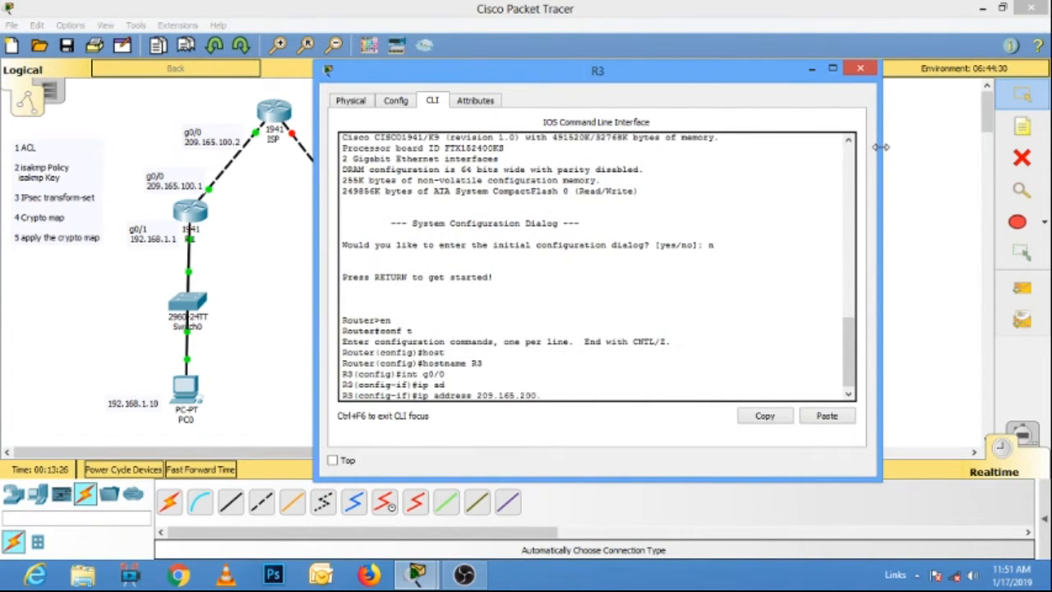
{"action": "key", "text": "Return"}
{"action": "type", "text": "no sh"}
{"action": "key", "text": "Tab"}
{"action": "key", "text": "Return"}
Configure and enable R3's interface g0/1 with IP address 192.168.3.1 255.255.255.0, and close the router's window.
{"action": "type", "text": "int g0/1"}
{"action": "key", "text": "Return"}
{"action": "type", "text": "ip ad"}
{"action": "key", "text": "Tab"}
{"action": "type", "text": "192.168.3.1 255.255.255.0"}
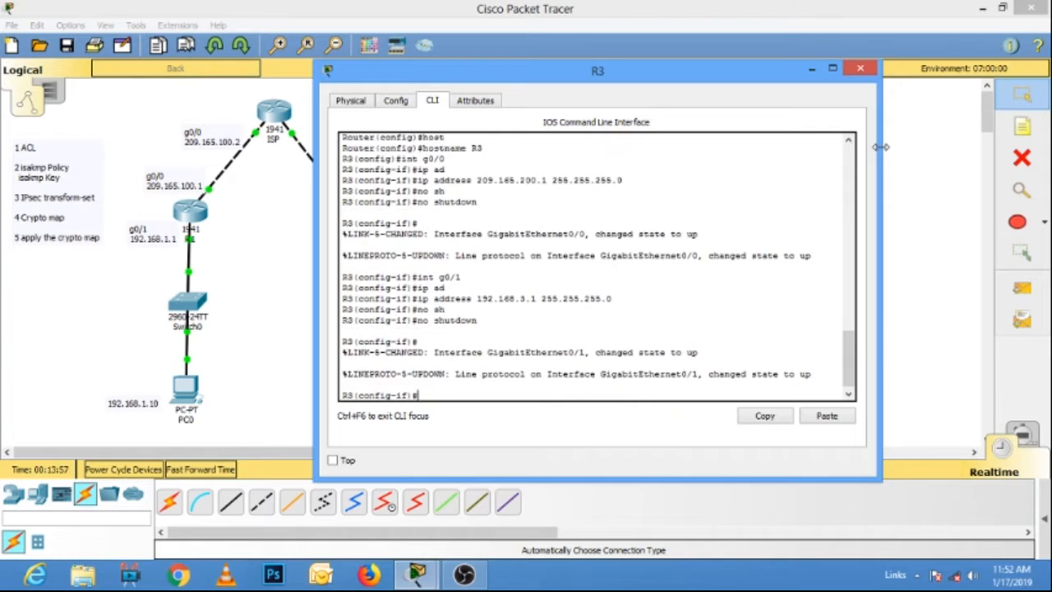
{"action": "left_click", "coordinate": [860, 68]}
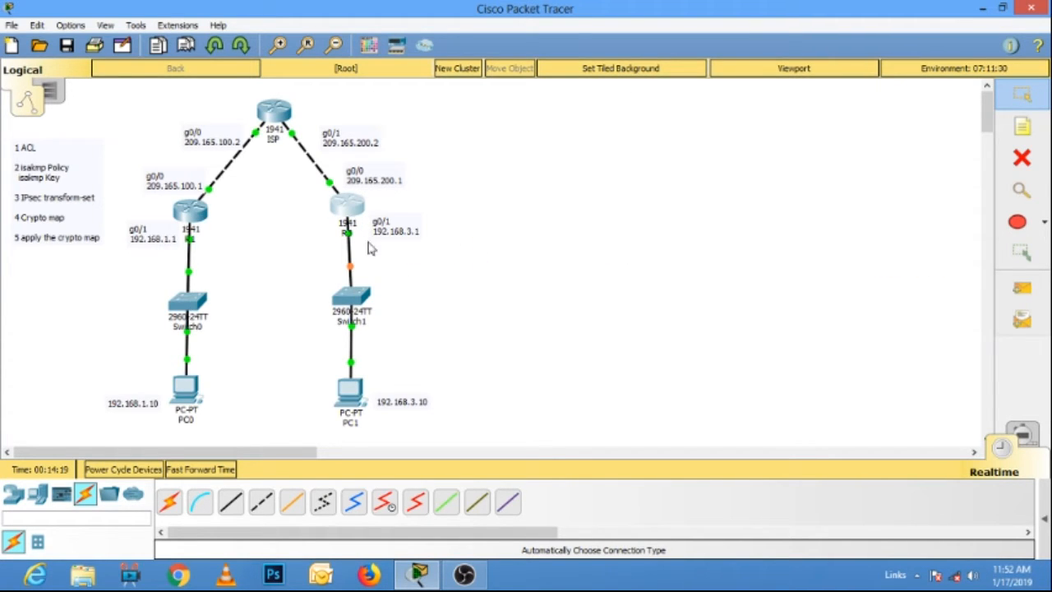
Reopen R1's command line in a widened window and exit configuration back to privileged mode.
{"action": "left_click", "coordinate": [193, 212]}
{"action": "left_click_drag", "start_coordinate": [736, 171], "coordinate": [817, 168]}
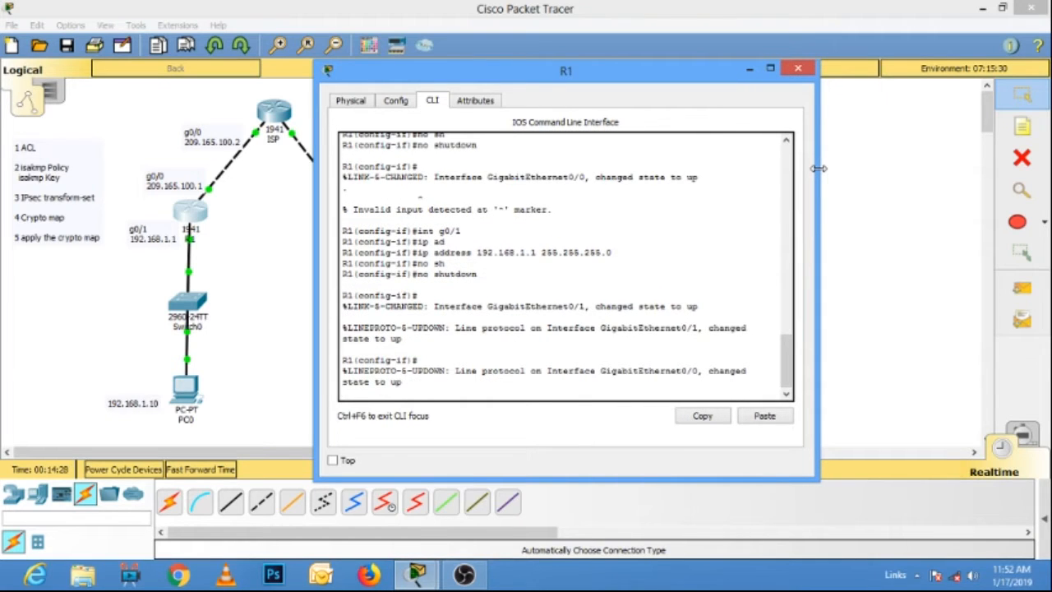
{"action": "key", "text": "Return"}
{"action": "type", "text": "exit"}
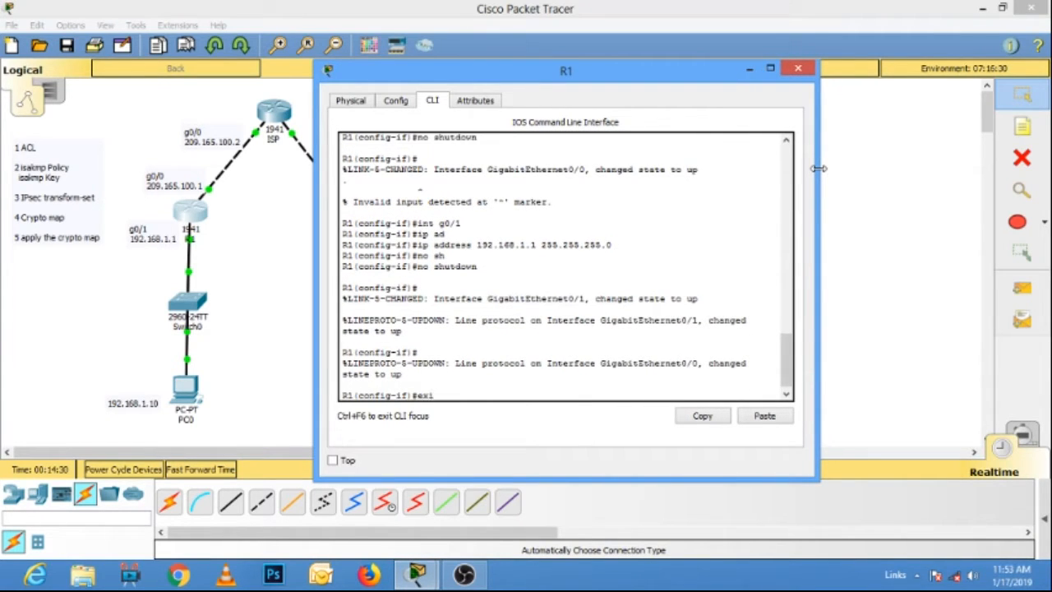
{"action": "key", "text": "Return"}
{"action": "type", "text": "exit"}
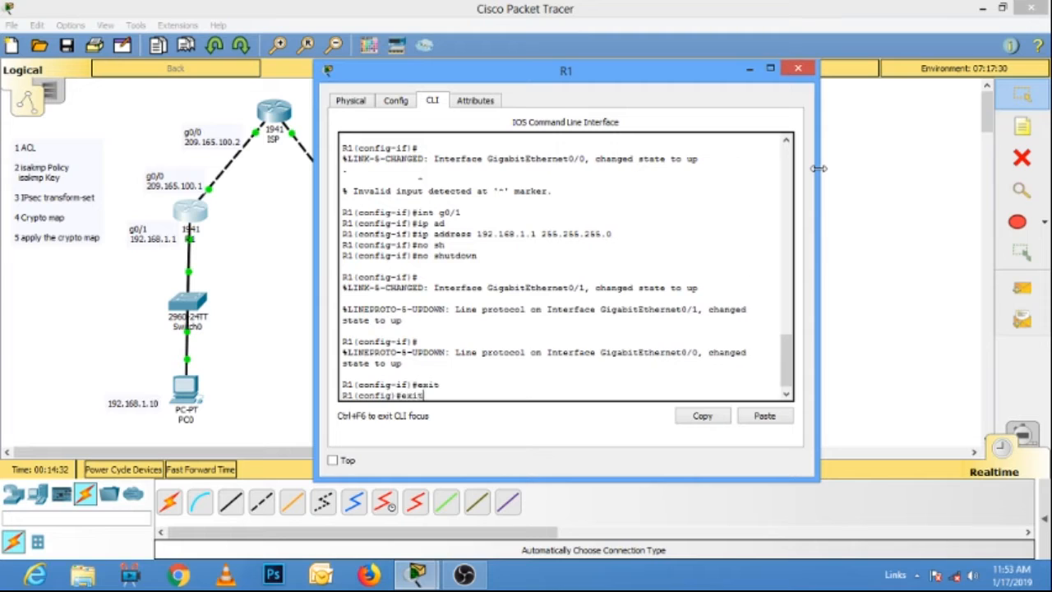
{"action": "key", "text": "Return"}
Show R1's version information and page through to the technology package license table.
{"action": "type", "text": "sho"}
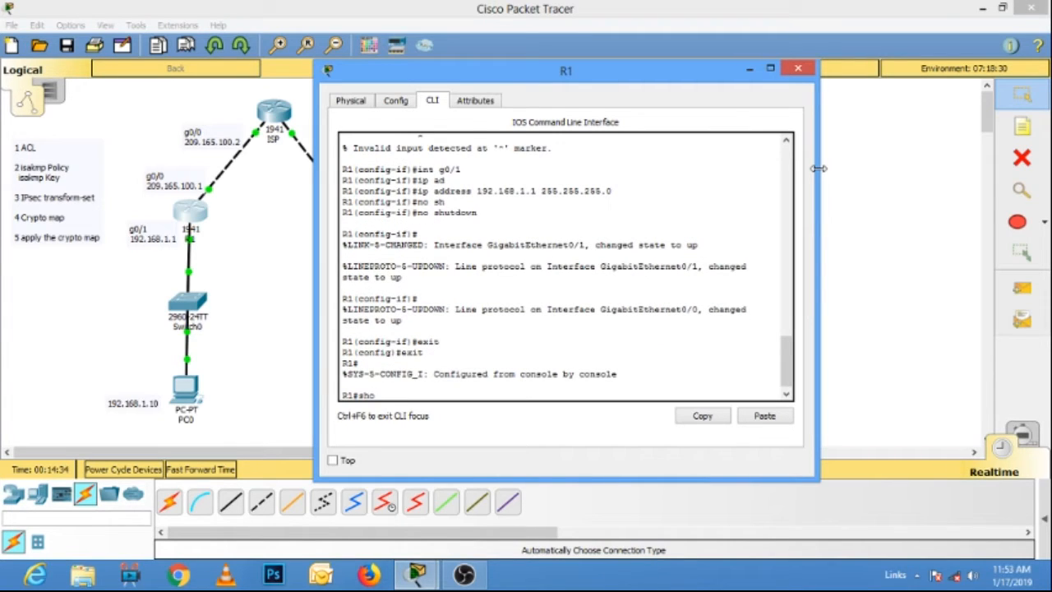
{"action": "type", "text": " ver"}
{"action": "key", "text": "Tab"}
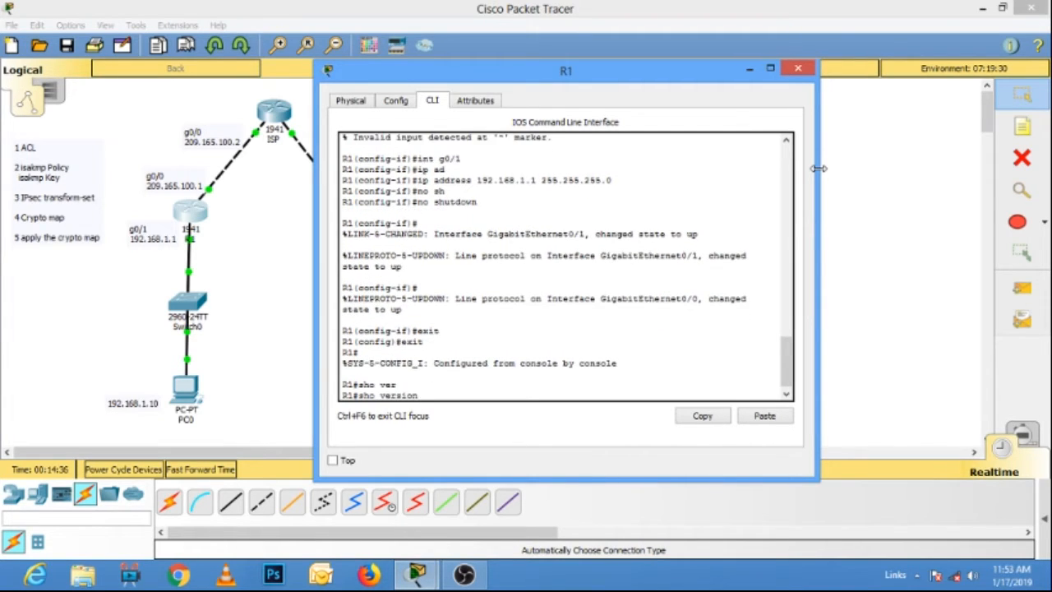
{"action": "key", "text": "Return"}
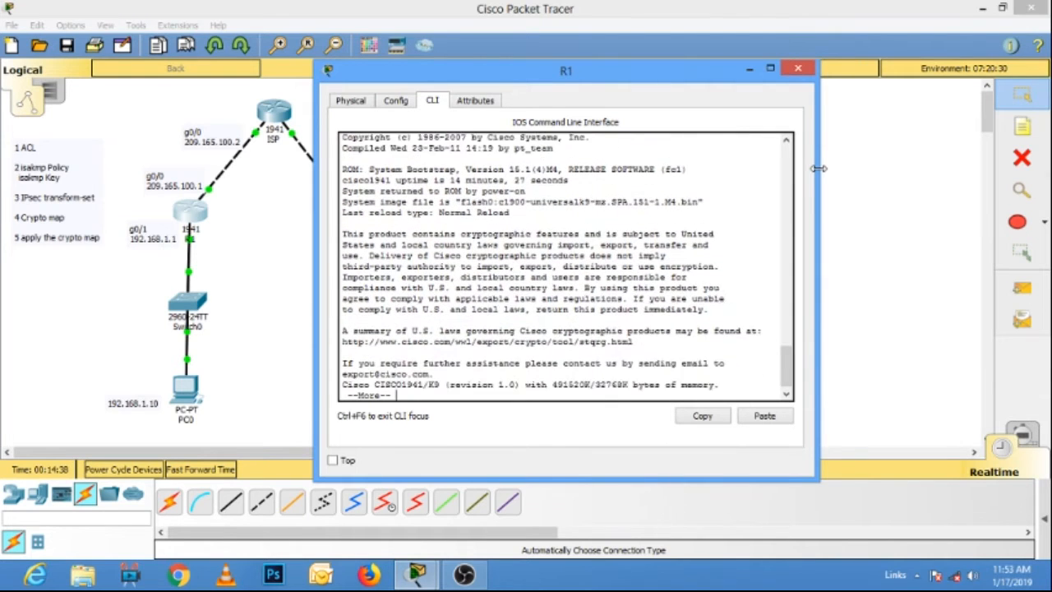
{"action": "key", "text": "space"}
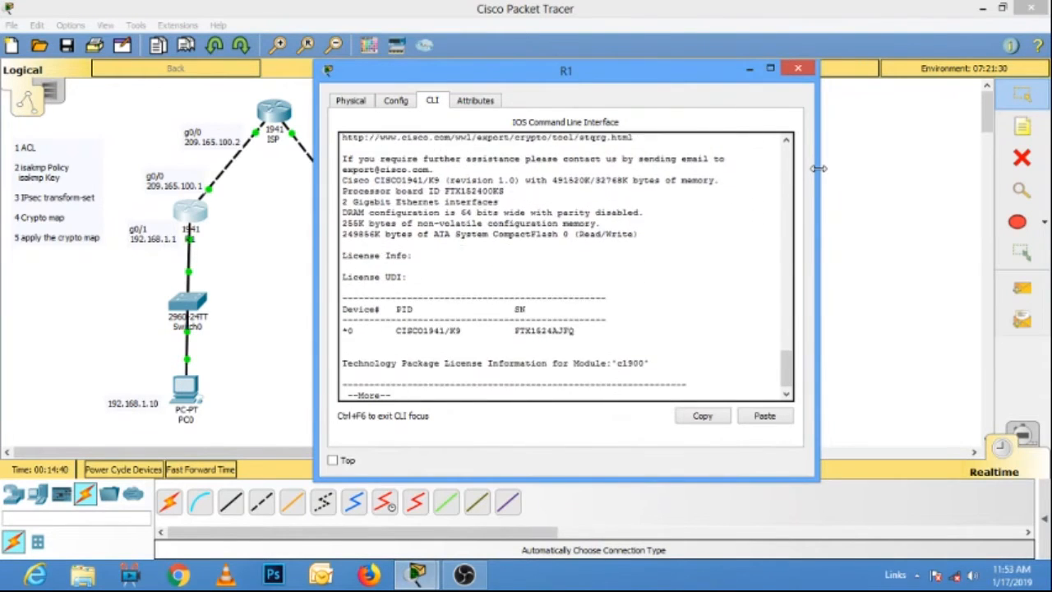
{"action": "key", "text": "Return"}
{"action": "key", "text": "Return"}
{"action": "key", "text": "Return"}
{"action": "key", "text": "Return"}
{"action": "key", "text": "Return"}
{"action": "key", "text": "Return"}
{"action": "key", "text": "Return"}
{"action": "key", "text": "Return"}
{"action": "key", "text": "Return"}
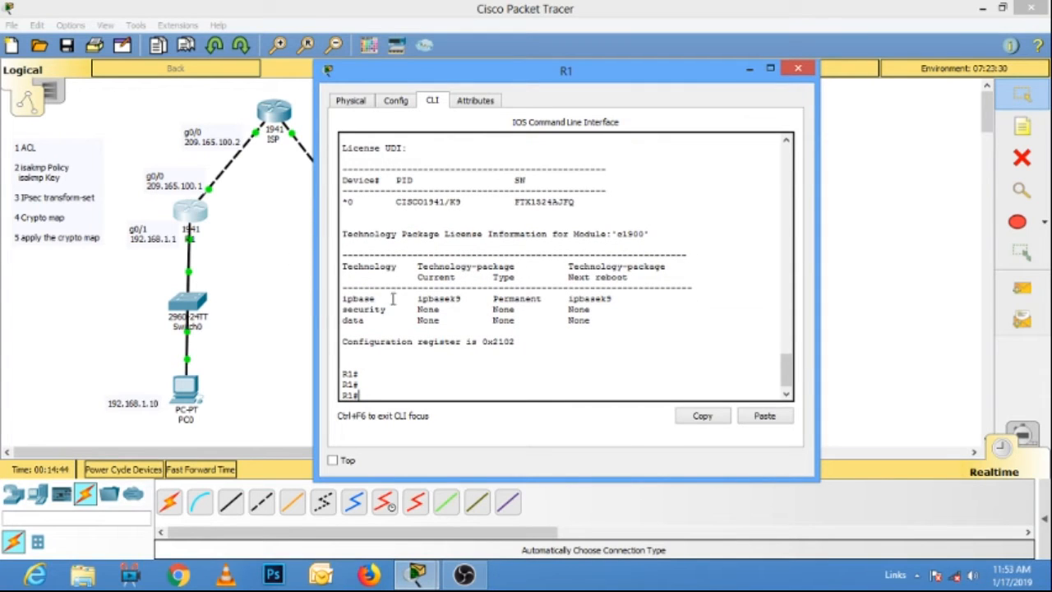
Examine the security technology's current, type and next-reboot entries in R1's package license table.
{"action": "left_click_drag", "start_coordinate": [392, 309], "coordinate": [342, 310]}
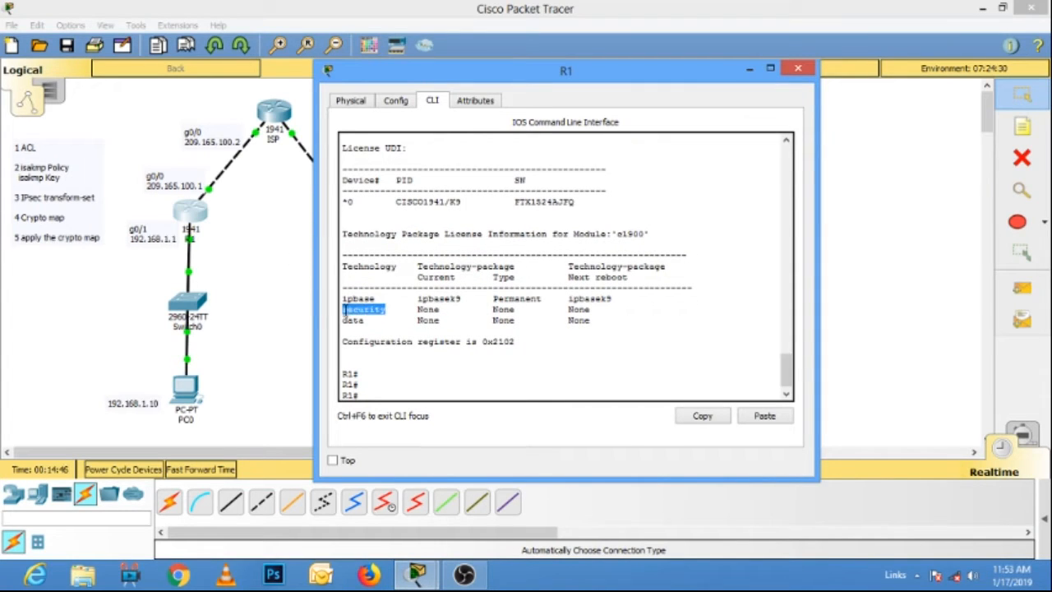
{"action": "left_click_drag", "start_coordinate": [414, 309], "coordinate": [452, 310]}
{"action": "left_click", "coordinate": [495, 307]}
{"action": "double_click", "coordinate": [498, 309]}
{"action": "double_click", "coordinate": [578, 309]}
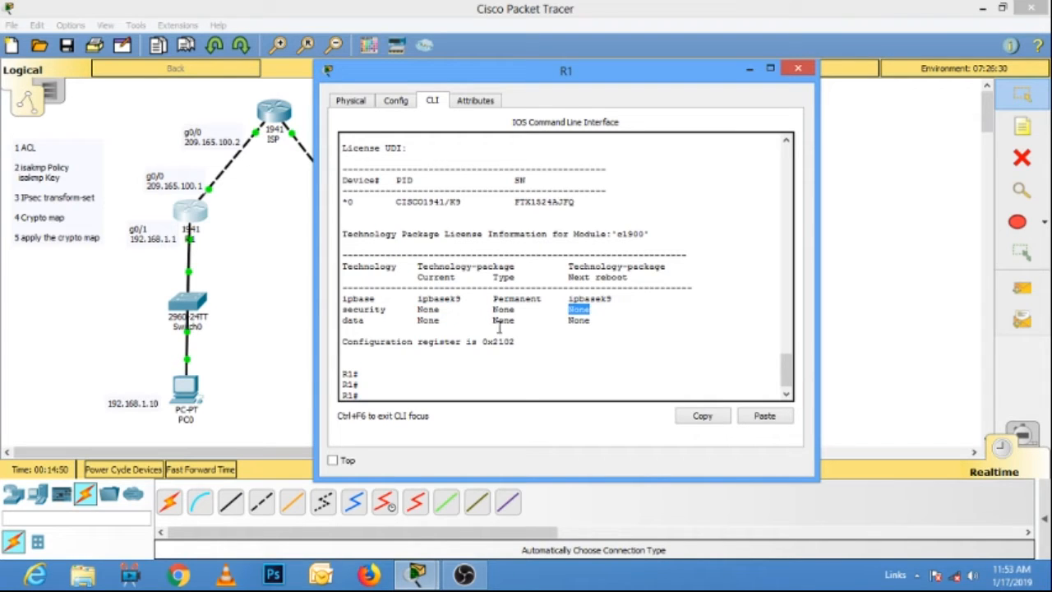
Configure R1's default route 0.0.0.0 0.0.0.0 via next hop 209.165.100.2, and close the router's window.
{"action": "left_click", "coordinate": [375, 394]}
{"action": "type", "text": "conf t"}
{"action": "key", "text": "Return"}
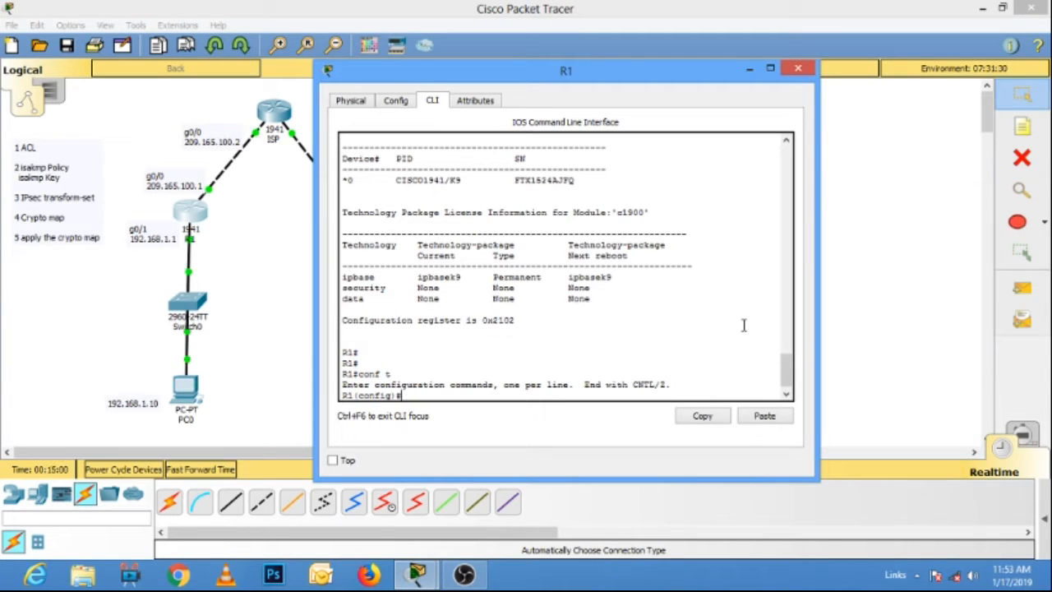
{"action": "type", "text": "ip route 0.0.0.0 0.0.0.0 "}
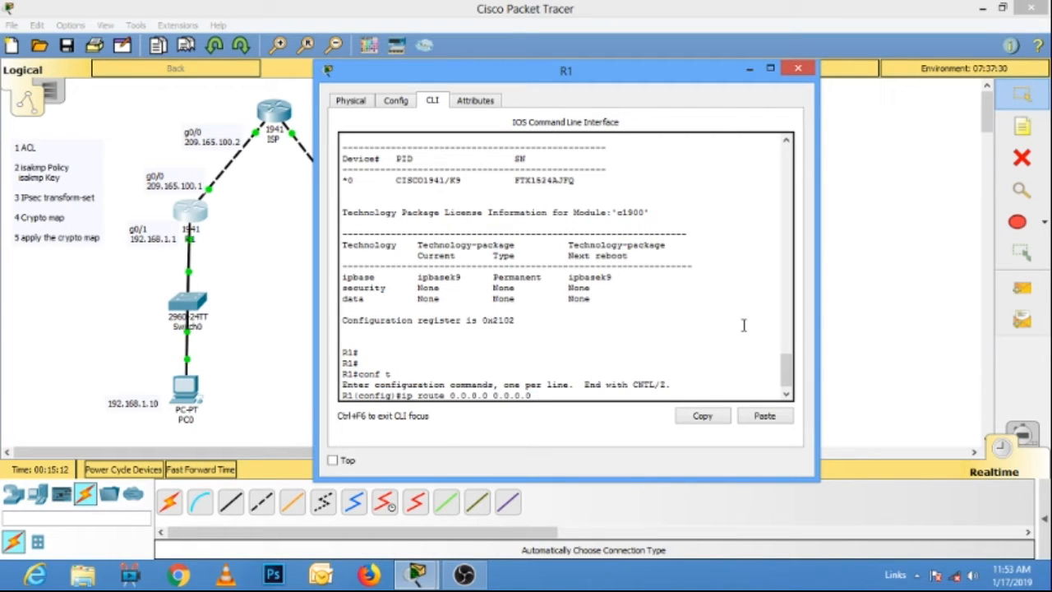
{"action": "type", "text": "209.165.100.2"}
{"action": "key", "text": "Return"}
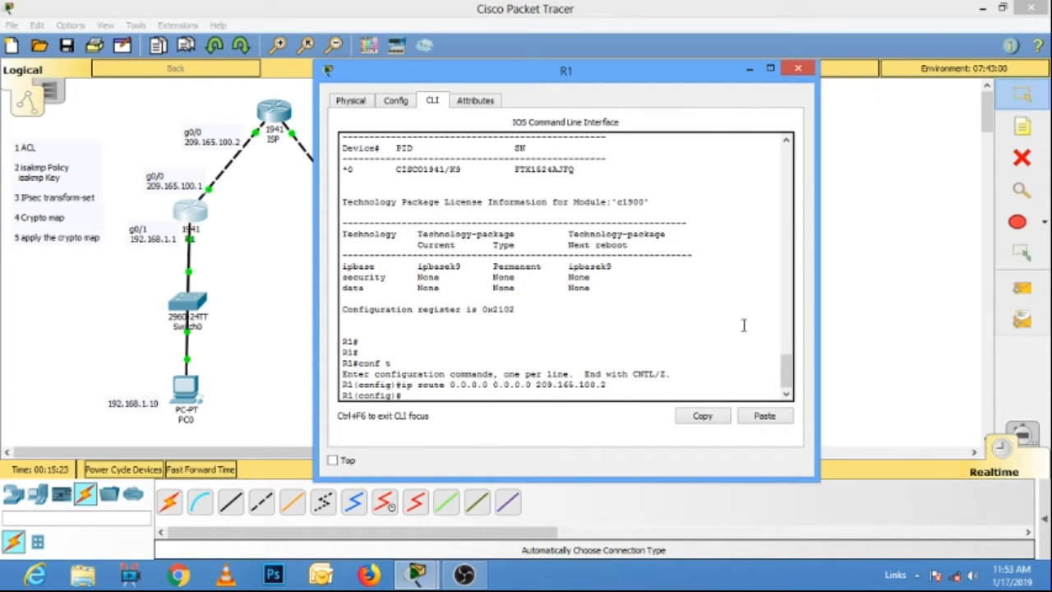
{"action": "left_click", "coordinate": [798, 68]}
Open R3's command line, leave interface configuration and add the default route 0.0.0.0 0.0.0.0 via 209.165.200.2.
{"action": "left_click", "coordinate": [347, 205]}
{"action": "left_click_drag", "start_coordinate": [419, 66], "coordinate": [586, 54]}
{"action": "type", "text": "exit"}
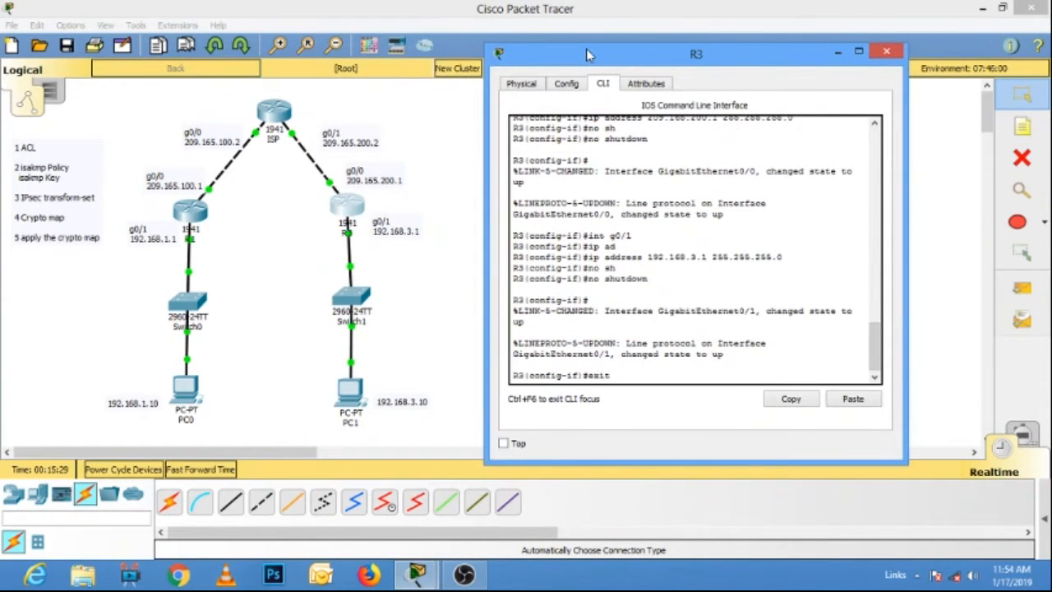
{"action": "key", "text": "Return"}
{"action": "type", "text": "ip route "}
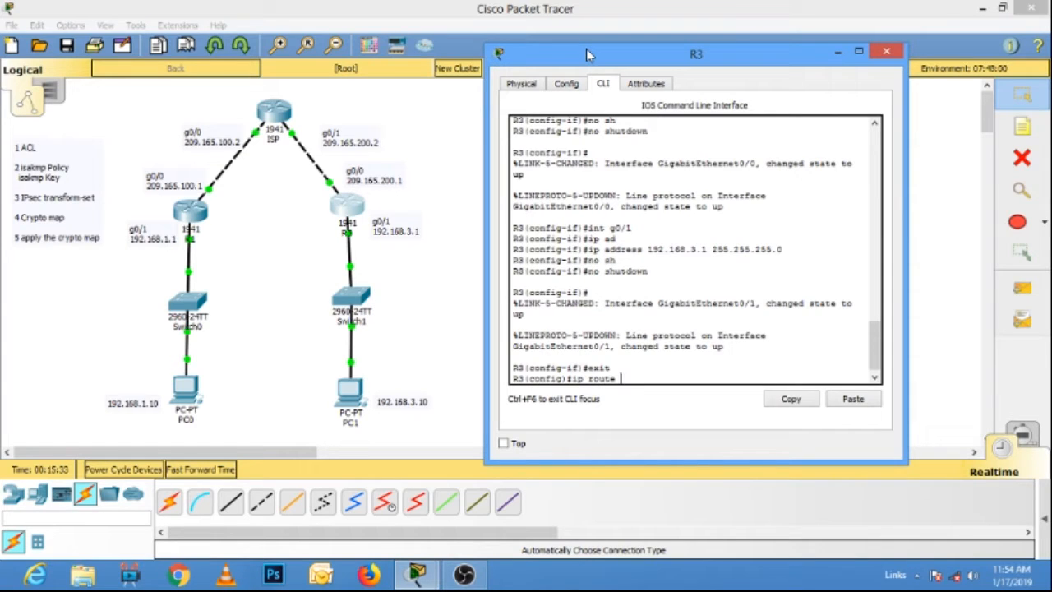
{"action": "type", "text": "0.0.0.0 0.0.0.0"}
{"action": "type", "text": "209.165.200.2"}
{"action": "key", "text": "Return"}
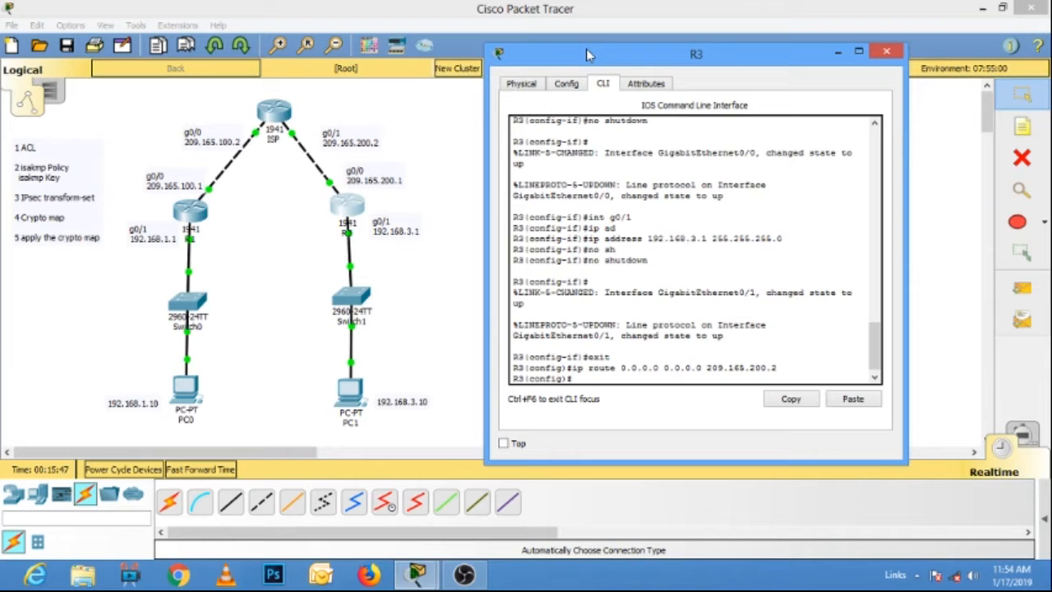
Exit R3's configuration mode, show its version information and examine the security entries in the technology package license table.
{"action": "type", "text": "exit"}
{"action": "key", "text": "Return"}
{"action": "type", "text": "show ver"}
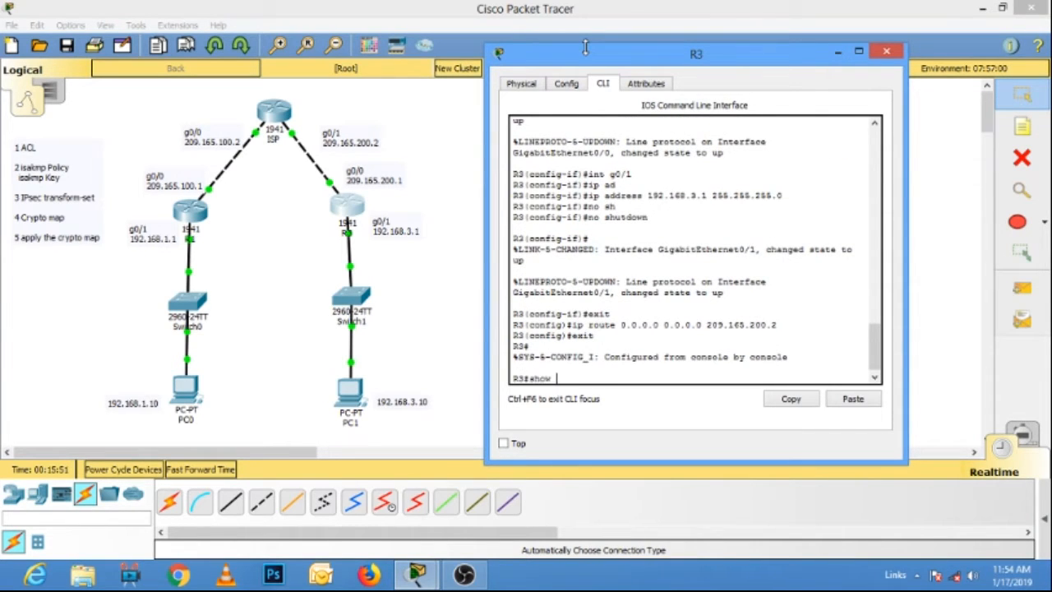
{"action": "key", "text": "Tab"}
{"action": "key", "text": "Return"}
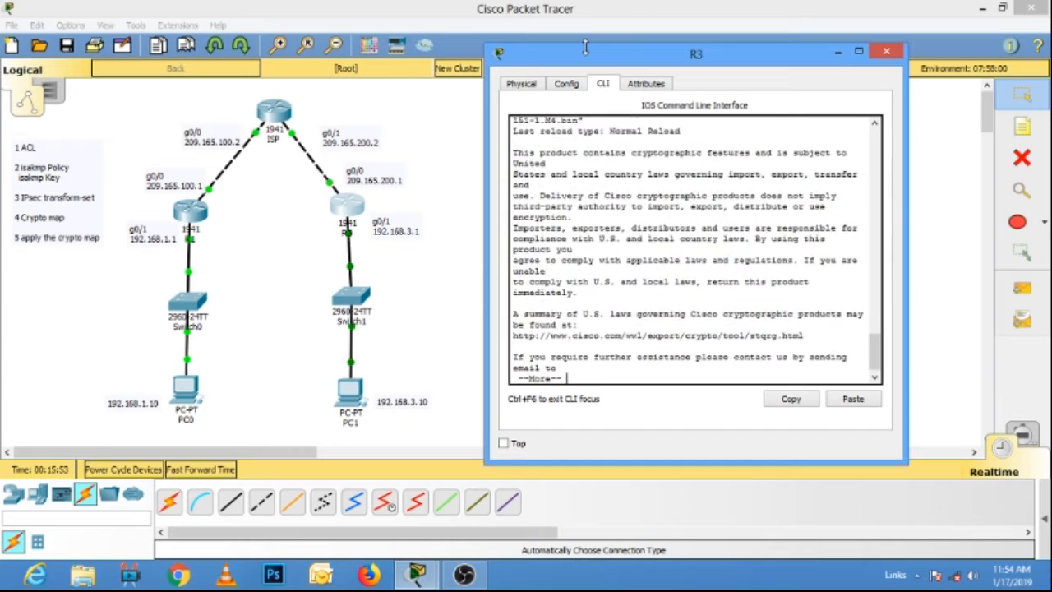
{"action": "key", "text": "Return"}
{"action": "key", "text": "Return"}
{"action": "key", "text": "Return"}
{"action": "key", "text": "Return"}
{"action": "key", "text": "Return"}
{"action": "key", "text": "Return"}
{"action": "key", "text": "Return"}
{"action": "key", "text": "Return"}
{"action": "key", "text": "Return"}
{"action": "key", "text": "Return"}
{"action": "key", "text": "Return"}
{"action": "key", "text": "Return"}
{"action": "key", "text": "Return"}
{"action": "key", "text": "Return"}
{"action": "key", "text": "Return"}
{"action": "key", "text": "Return"}
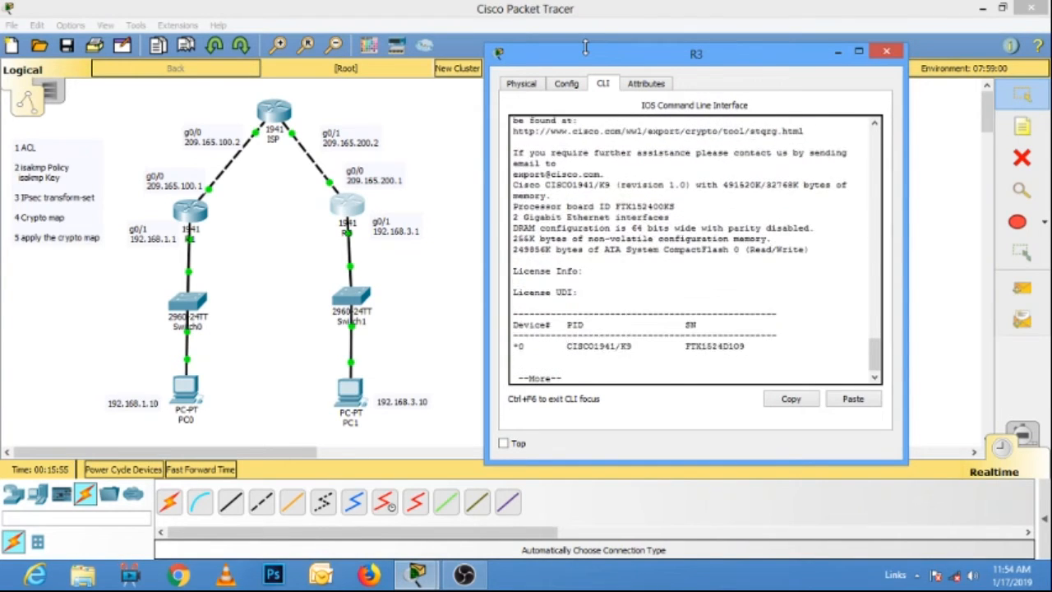
{"action": "key", "text": "Return"}
{"action": "key", "text": "Return"}
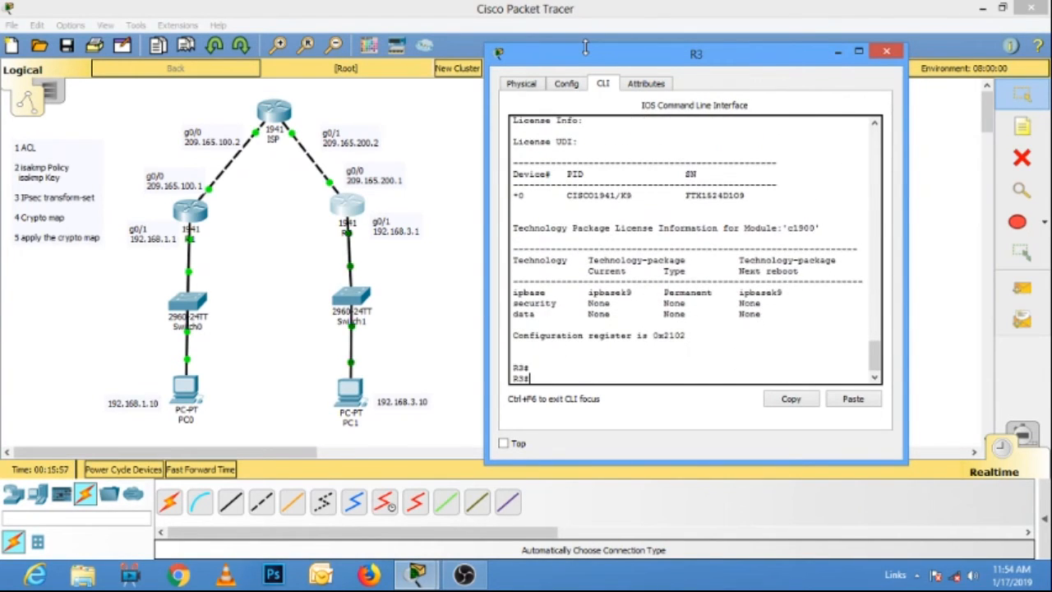
{"action": "left_click_drag", "start_coordinate": [584, 303], "coordinate": [785, 308]}
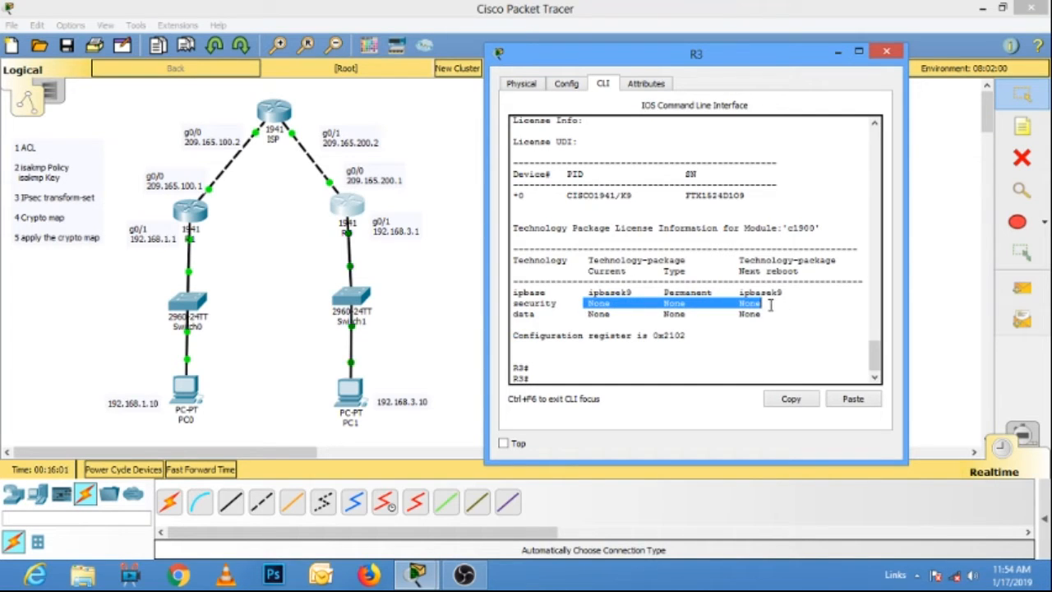
Enable the securityk9 technology package for boot module c1900 on R3 in global configuration mode, and accept the license agreement.
{"action": "left_click", "coordinate": [556, 374]}
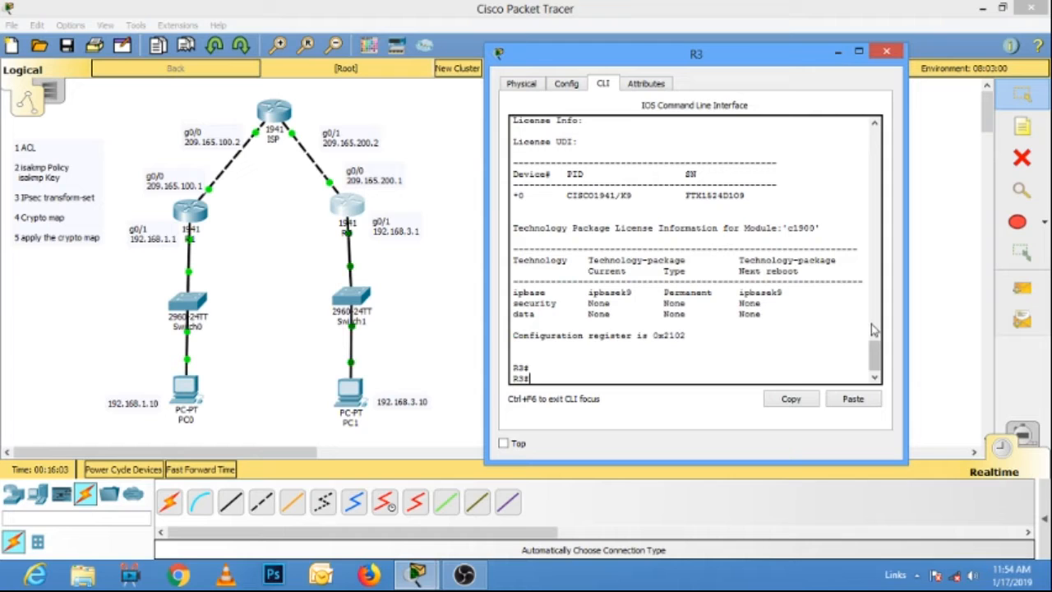
{"action": "type", "text": "conf t"}
{"action": "key", "text": "Return"}
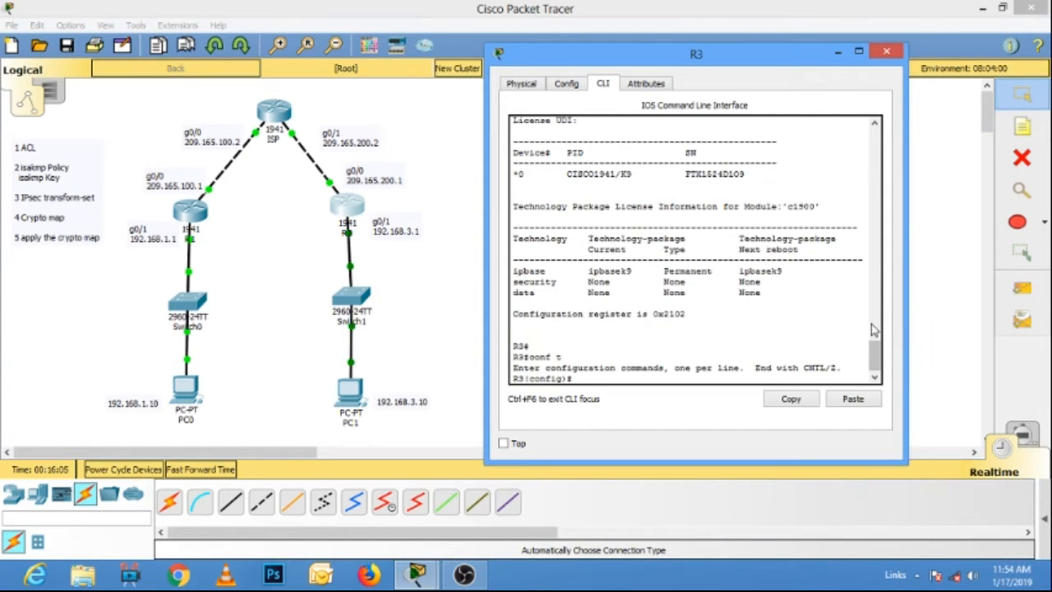
{"action": "type", "text": "lic"}
{"action": "key", "text": "Tab"}
{"action": "type", "text": "boo"}
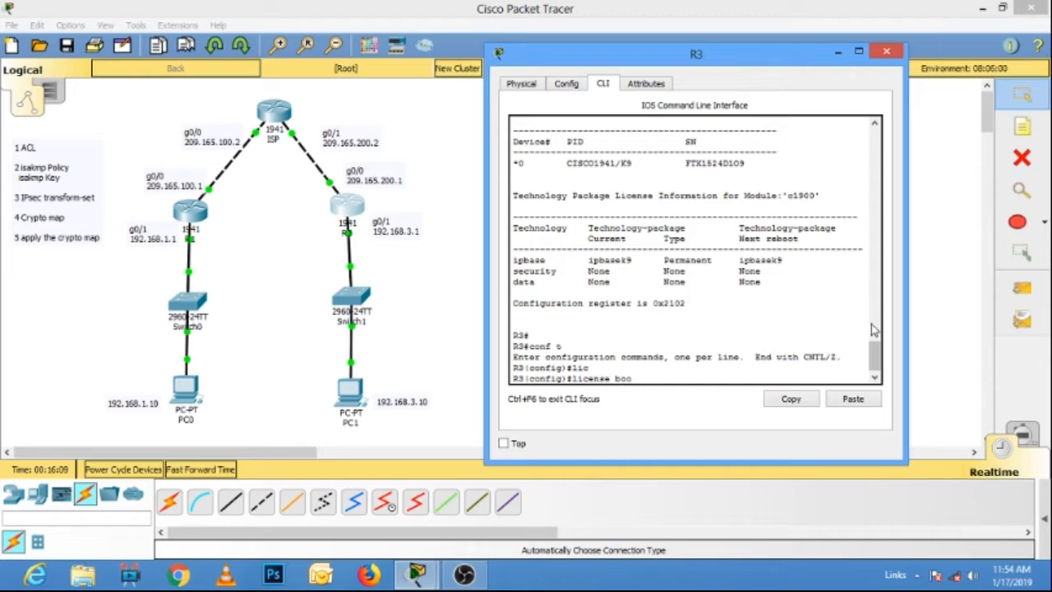
{"action": "type", "text": "t mod"}
{"action": "key", "text": "Tab"}
{"action": "type", "text": "c1900 "}
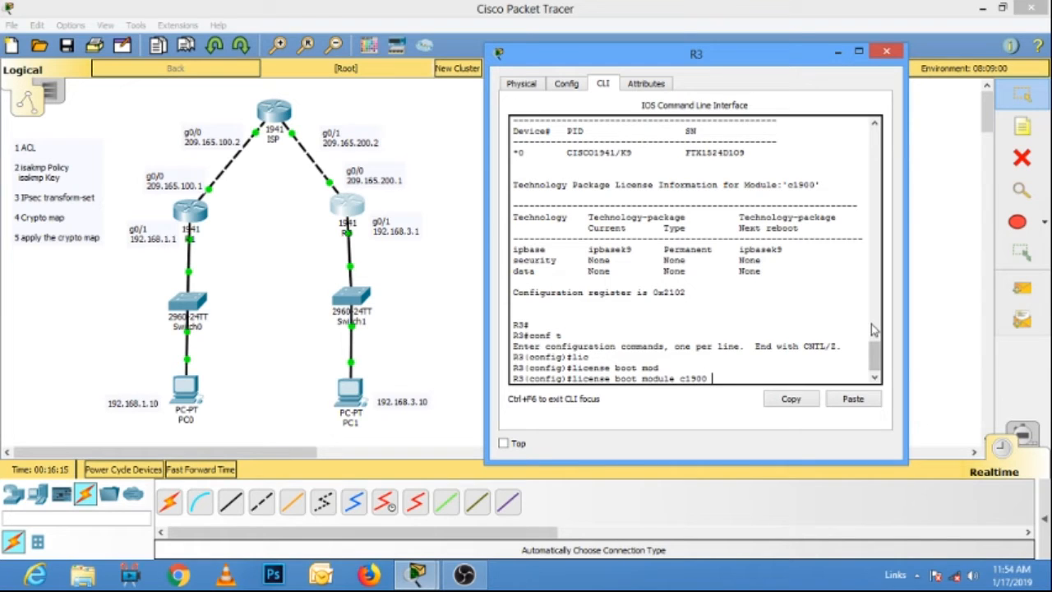
{"action": "type", "text": "tech"}
{"action": "key", "text": "Tab"}
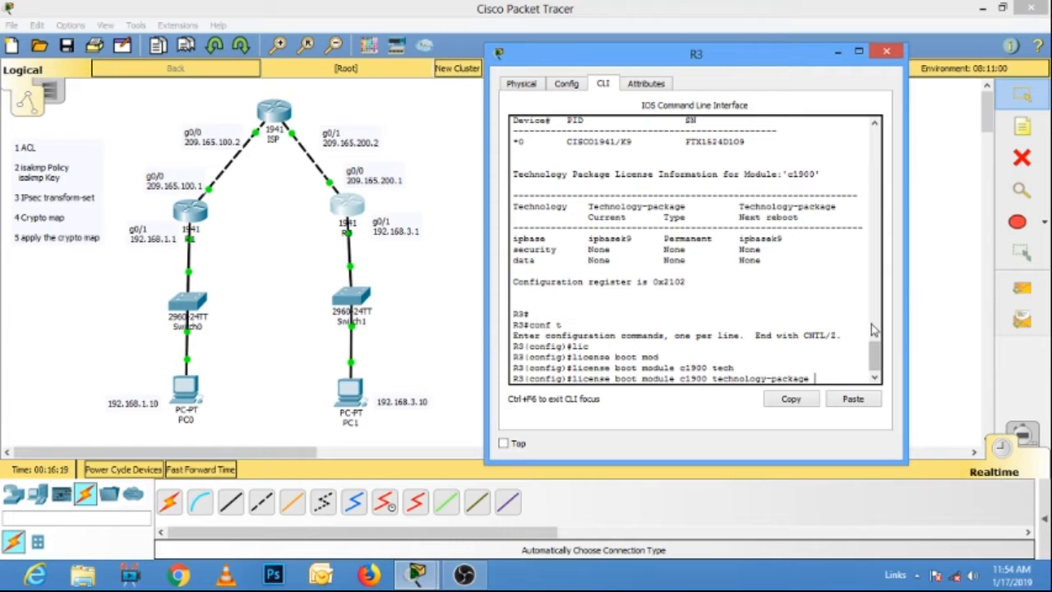
{"action": "type", "text": "sec"}
{"action": "key", "text": "Tab"}
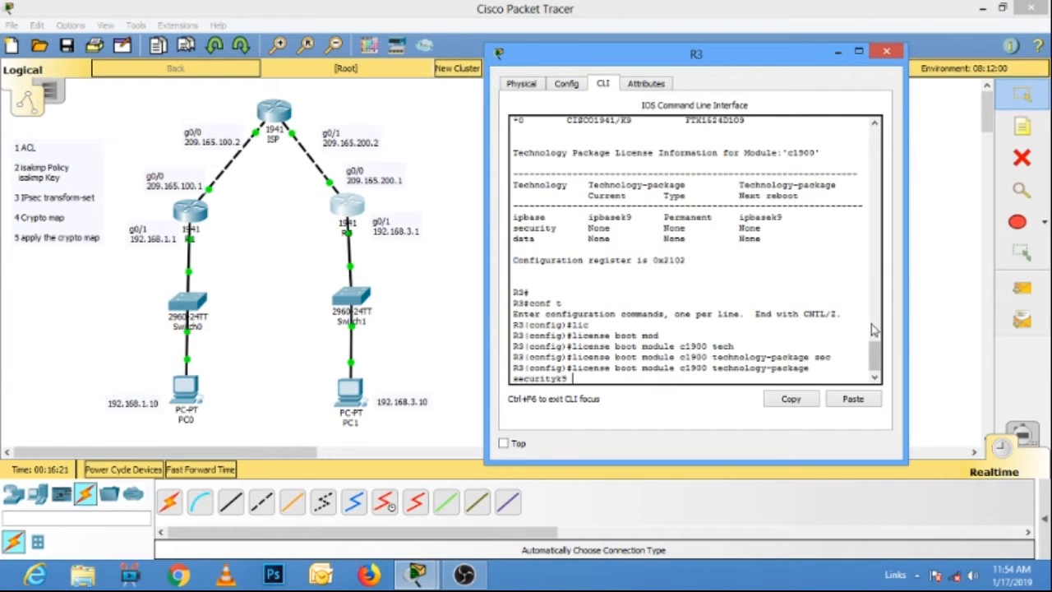
{"action": "left_click_drag", "start_coordinate": [907, 286], "coordinate": [953, 275]}
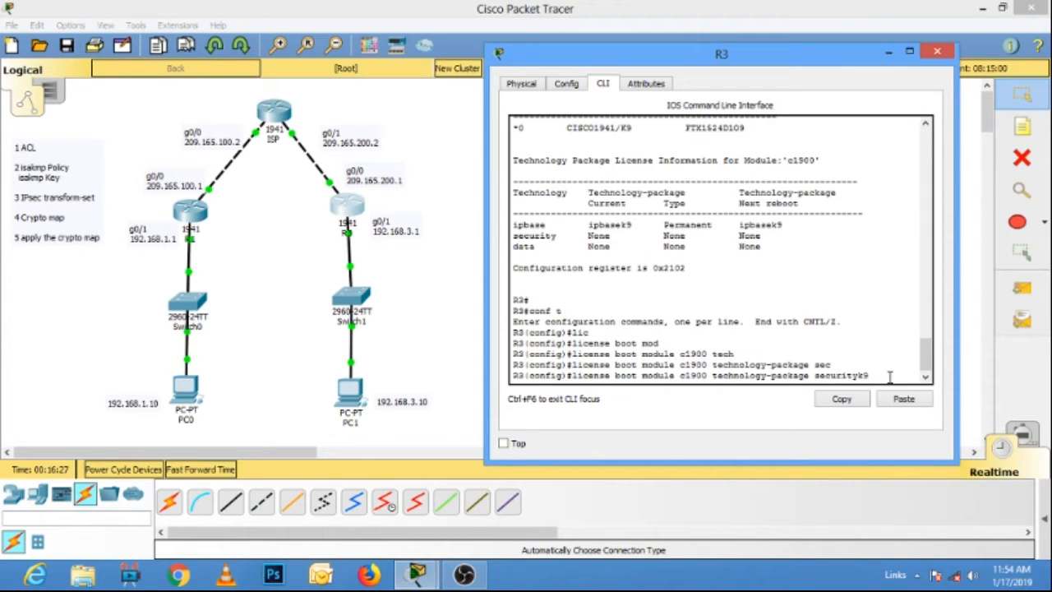
{"action": "key", "text": "Return"}
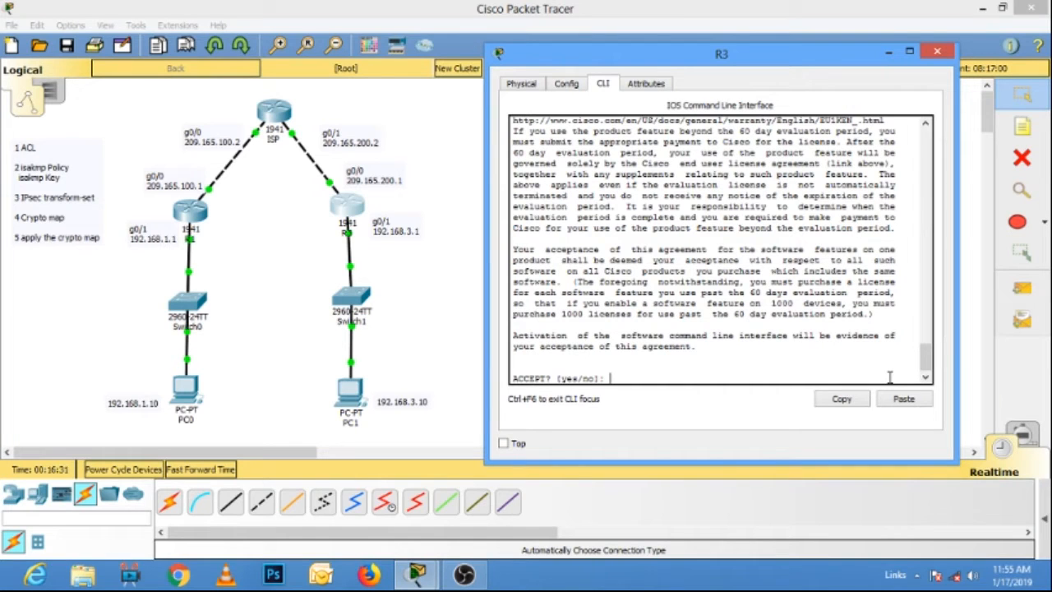
{"action": "type", "text": "y"}
{"action": "key", "text": "Return"}
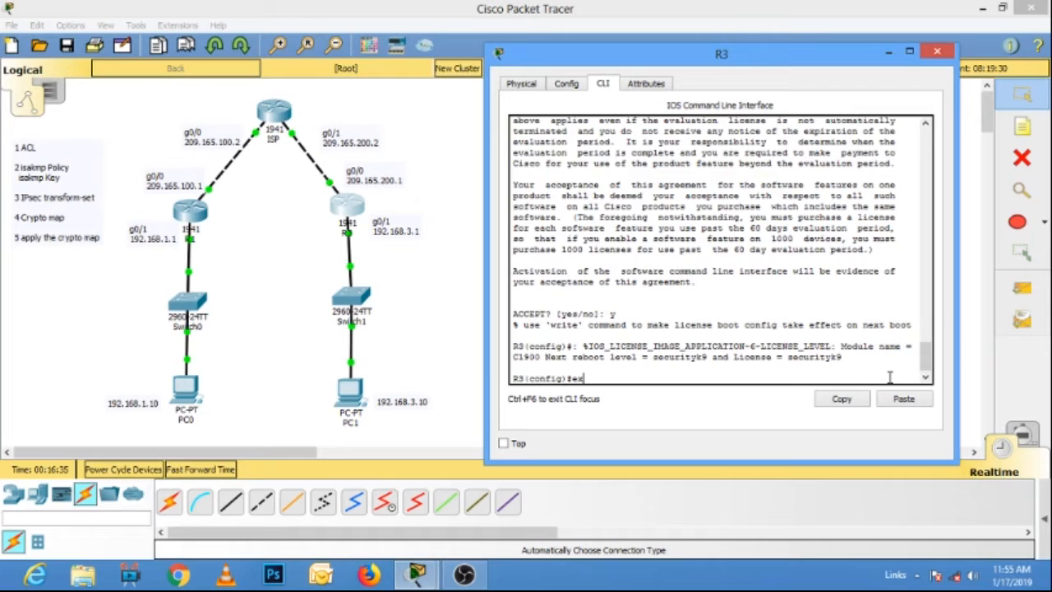
Exit R3's configuration mode and copy the running configuration to startup-config, accepting the default destination filename.
{"action": "type", "text": "exit"}
{"action": "key", "text": "Return"}
{"action": "type", "text": "copy run st"}
{"action": "key", "text": "Tab"}
{"action": "key", "text": "Return"}
{"action": "key", "text": "Return"}
Reload R3, confirm the restart and close the router's window.
{"action": "type", "text": "reload"}
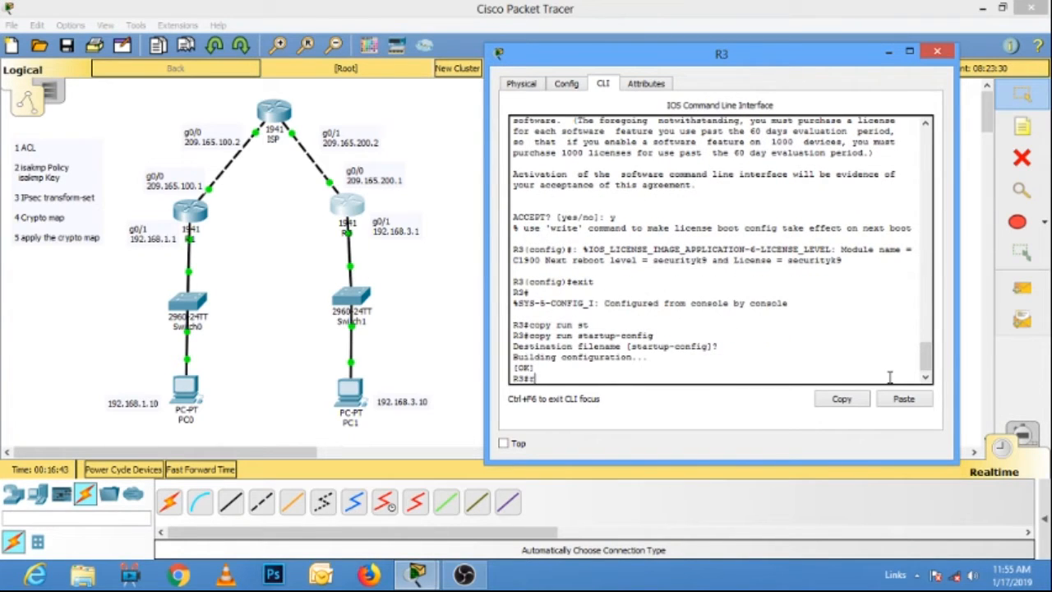
{"action": "key", "text": "Return"}
{"action": "key", "text": "Return"}
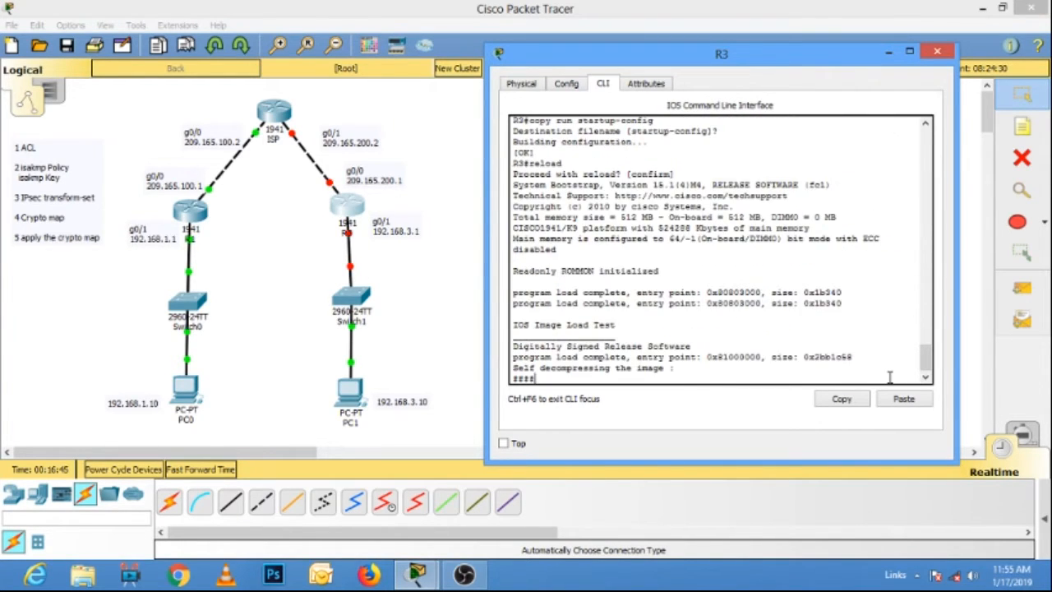
{"action": "left_click", "coordinate": [939, 52]}
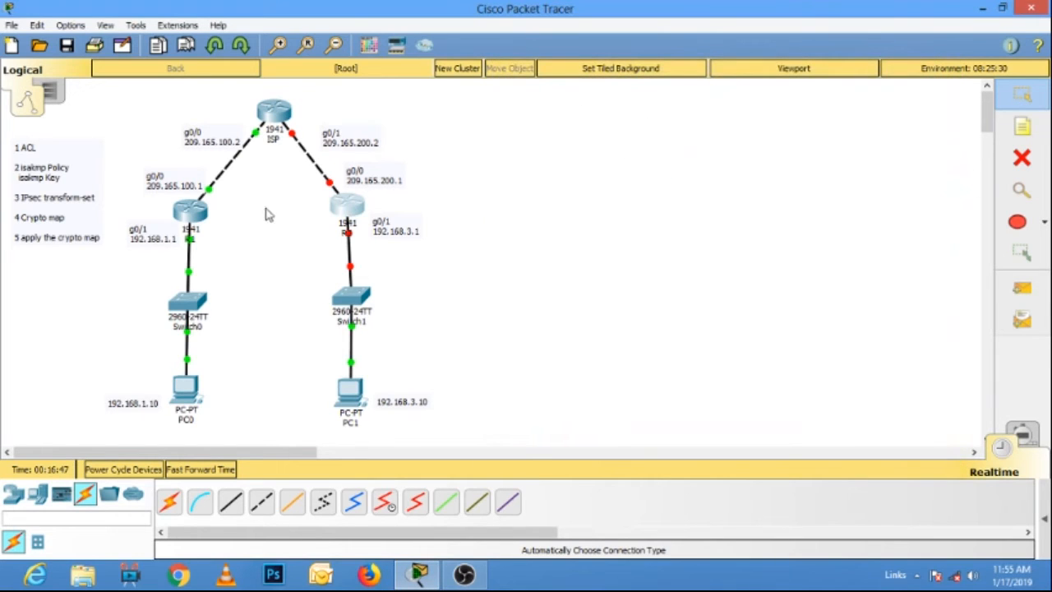
Reopen R1's command line, enable the securityk9 technology package for boot module c1900 and accept the license agreement.
{"action": "left_click", "coordinate": [197, 218]}
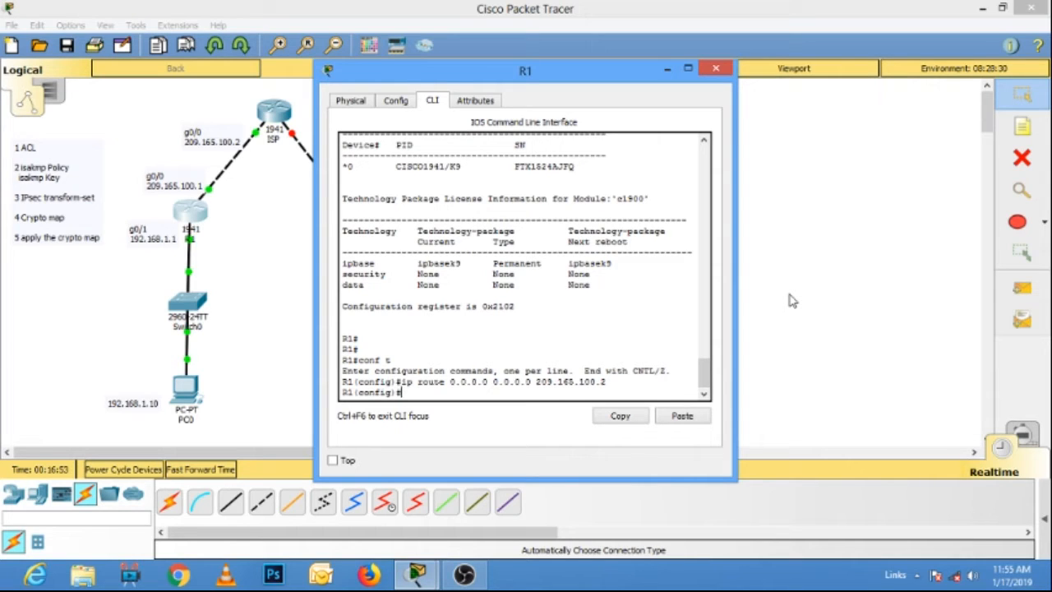
{"action": "type", "text": "lic"}
{"action": "key", "text": "Tab"}
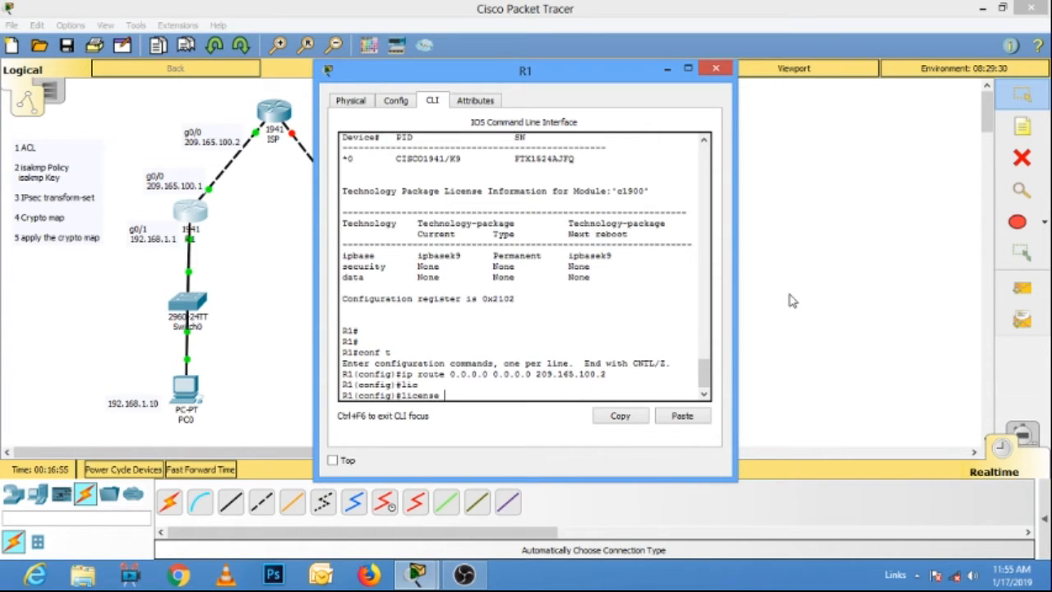
{"action": "type", "text": "boot mod"}
{"action": "key", "text": "Tab"}
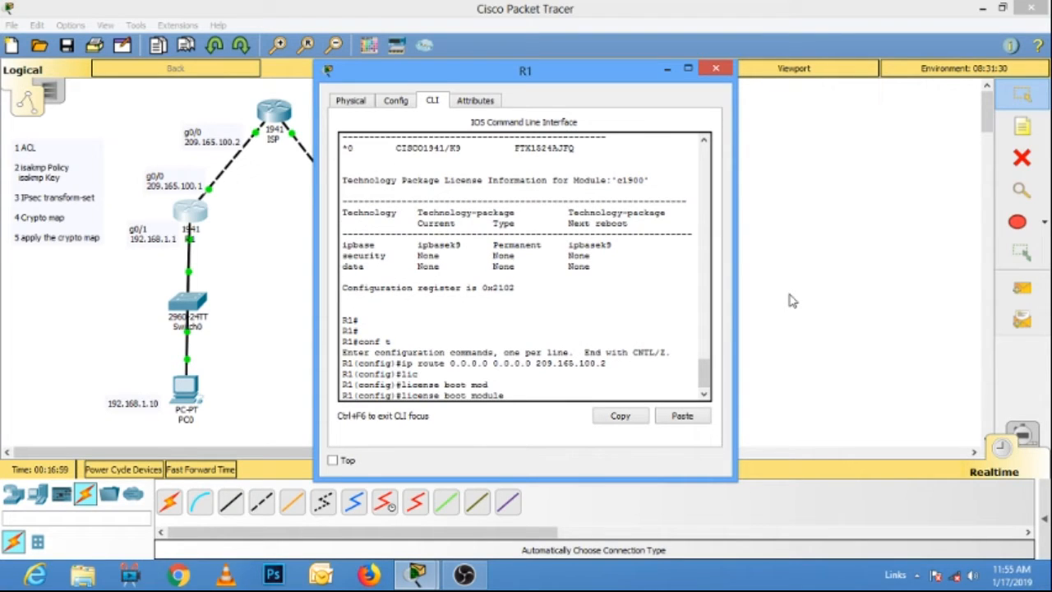
{"action": "type", "text": "c1900 tech"}
{"action": "key", "text": "Tab"}
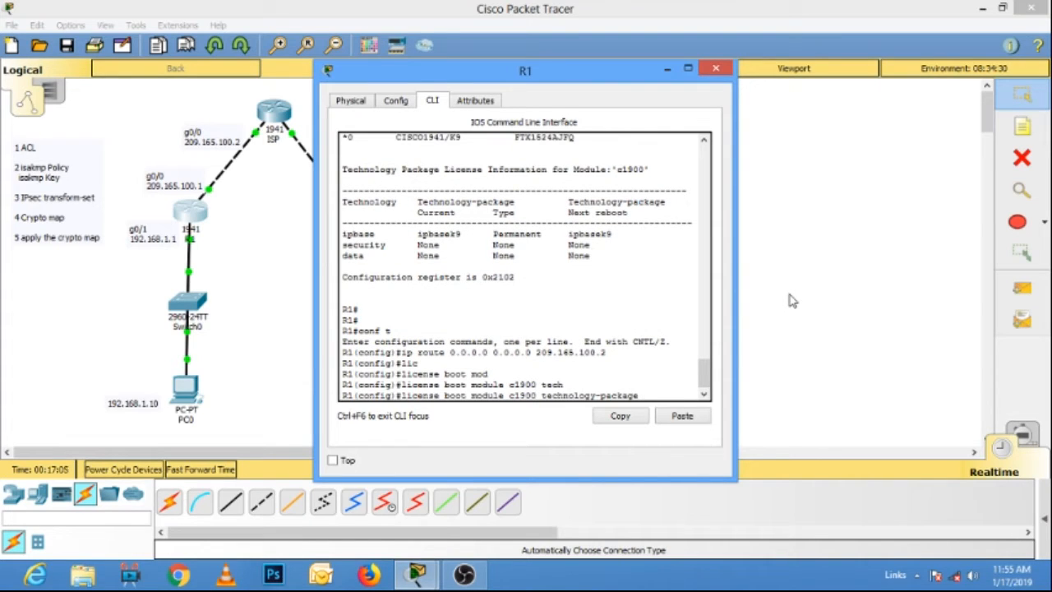
{"action": "type", "text": "se"}
{"action": "key", "text": "Tab"}
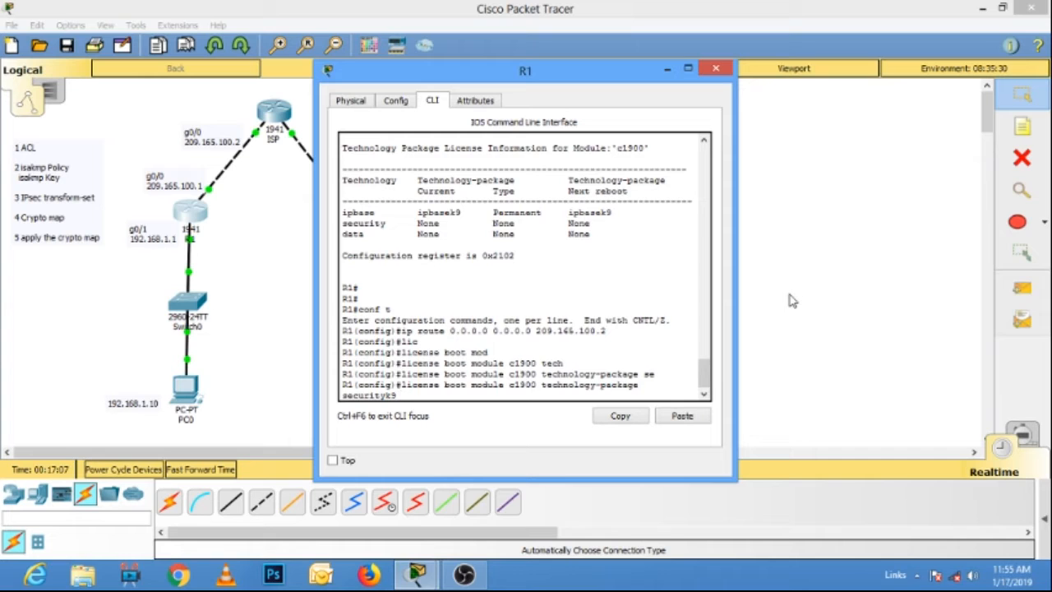
{"action": "key", "text": "Return"}
{"action": "type", "text": "y"}
{"action": "key", "text": "Return"}
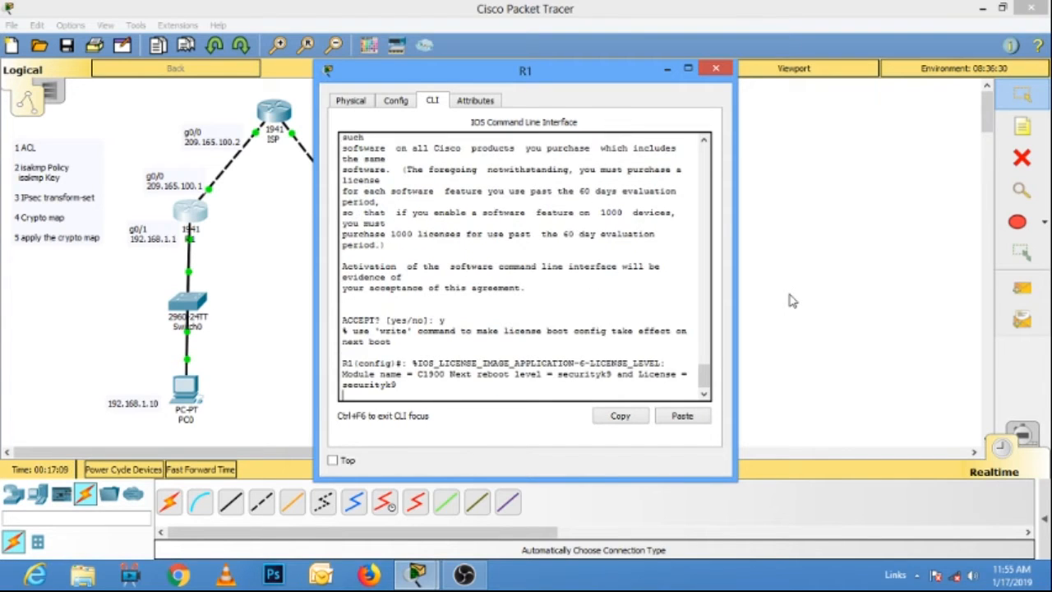
Exit R1's configuration mode and copy the running configuration to startup-config, accepting the default destination filename.
{"action": "type", "text": "exi"}
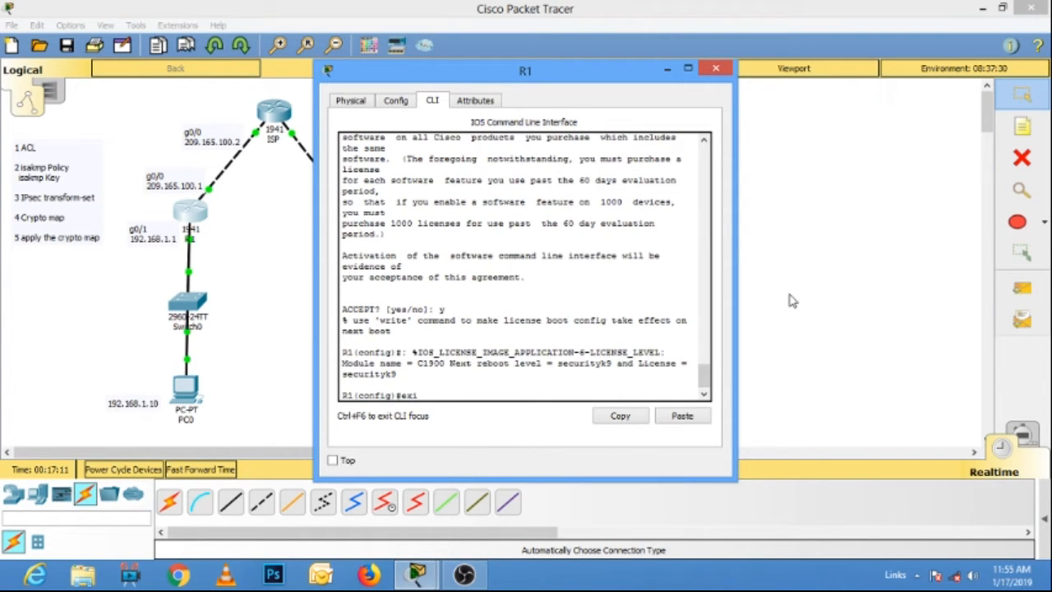
{"action": "type", "text": "t"}
{"action": "key", "text": "Return"}
{"action": "type", "text": "cop"}
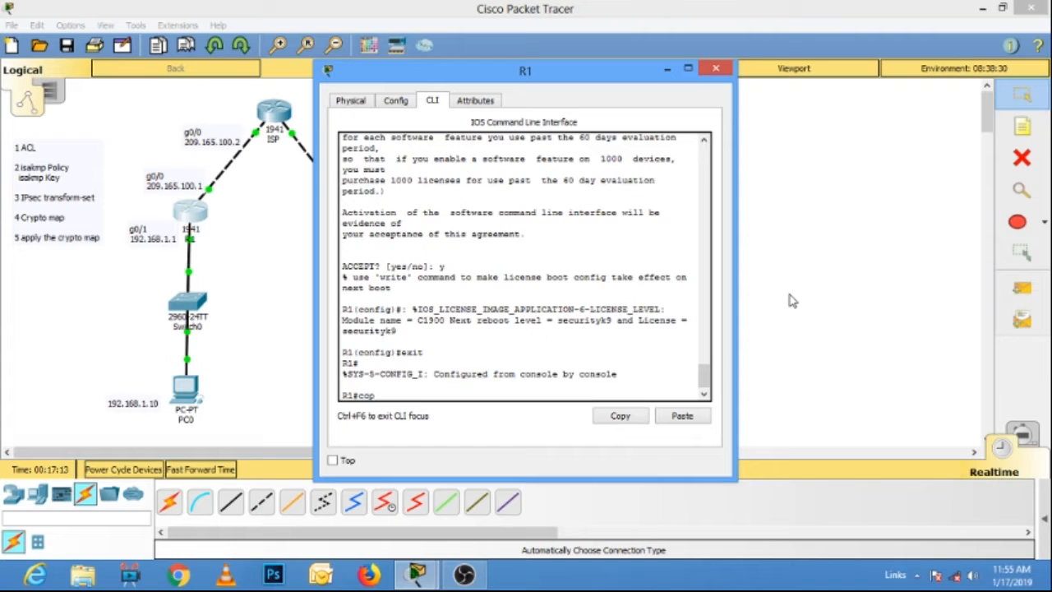
{"action": "type", "text": "y run st"}
{"action": "key", "text": "Tab"}
{"action": "key", "text": "Return"}
Reload R1, confirm the restart and close the router's window.
{"action": "key", "text": "Return"}
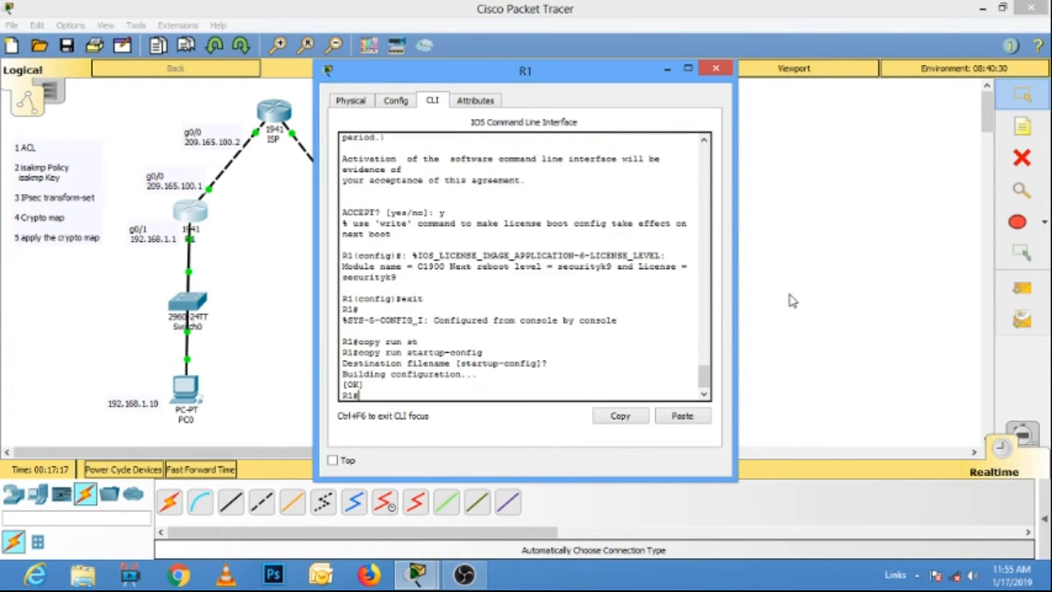
{"action": "type", "text": "reload"}
{"action": "key", "text": "Return"}
{"action": "key", "text": "Return"}
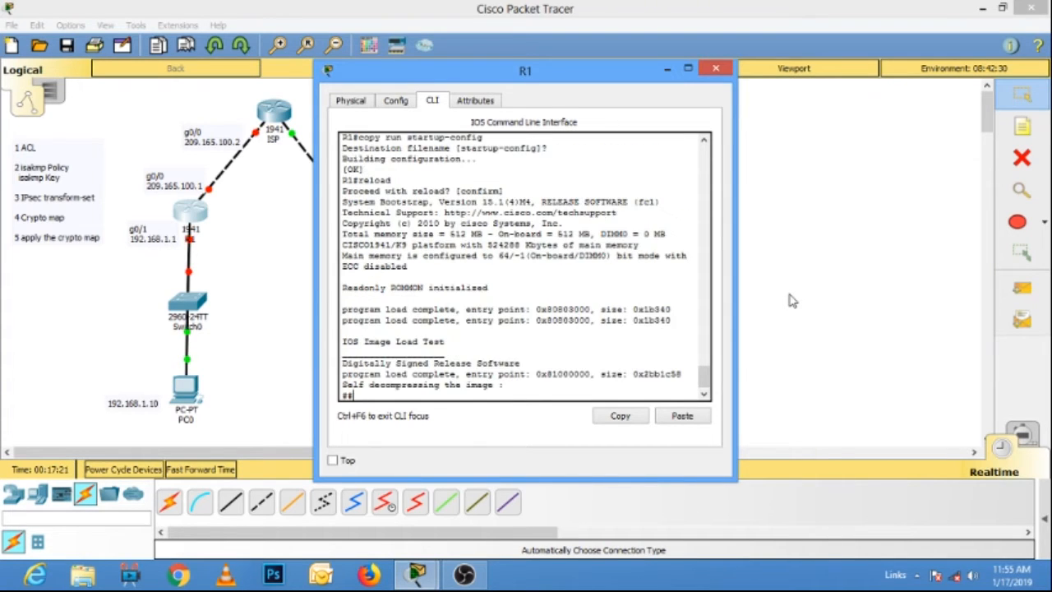
{"action": "left_click", "coordinate": [716, 69]}
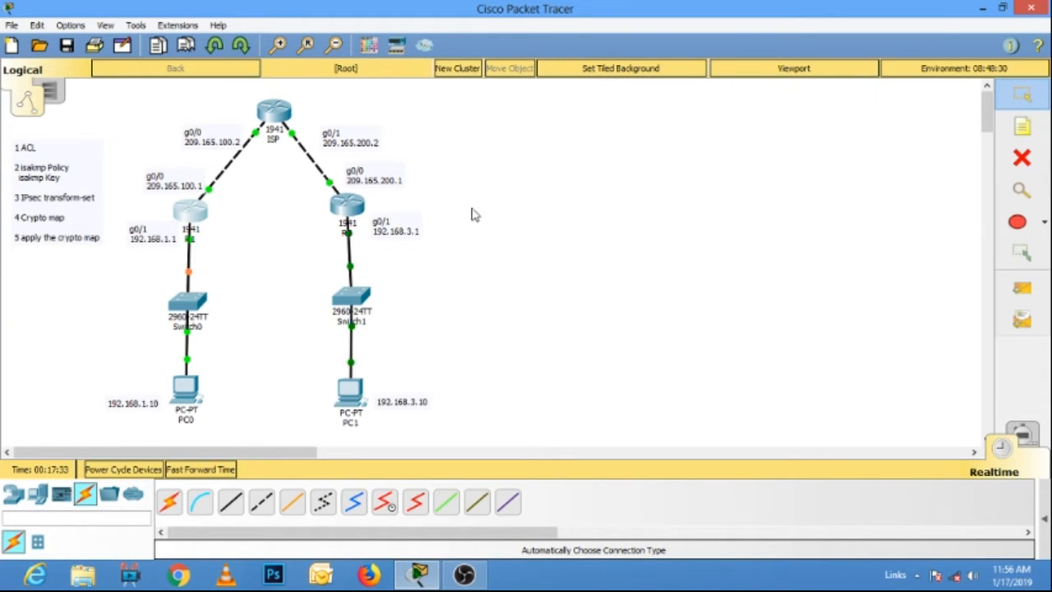
Open details.txt from the desktop in Notepad and copy its access-list 100 command line.
{"action": "left_click", "coordinate": [983, 9]}
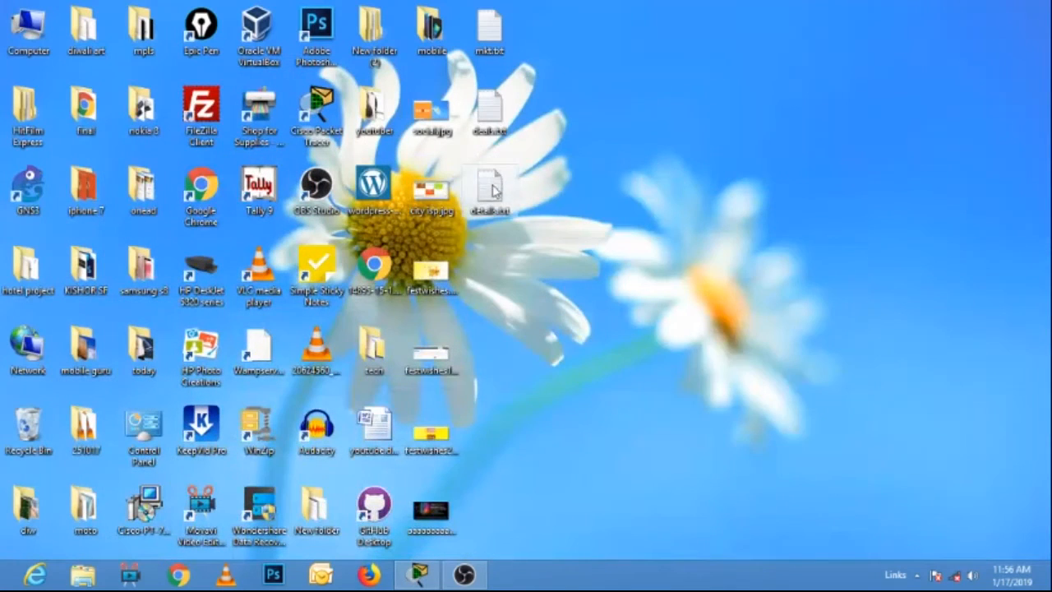
{"action": "double_click", "coordinate": [490, 191]}
{"action": "left_click", "coordinate": [774, 368]}
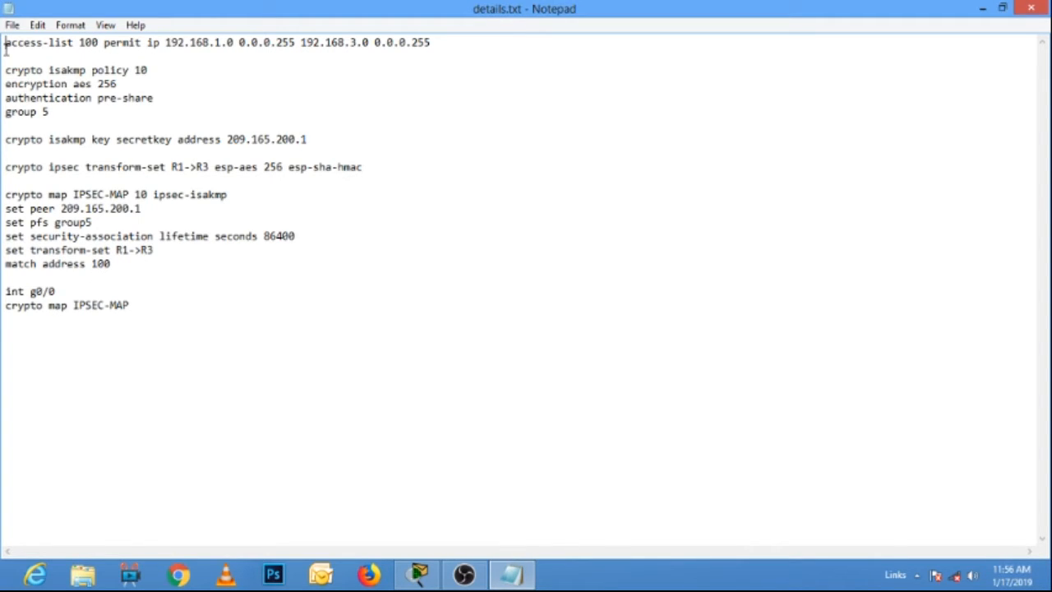
{"action": "left_click", "coordinate": [419, 573]}
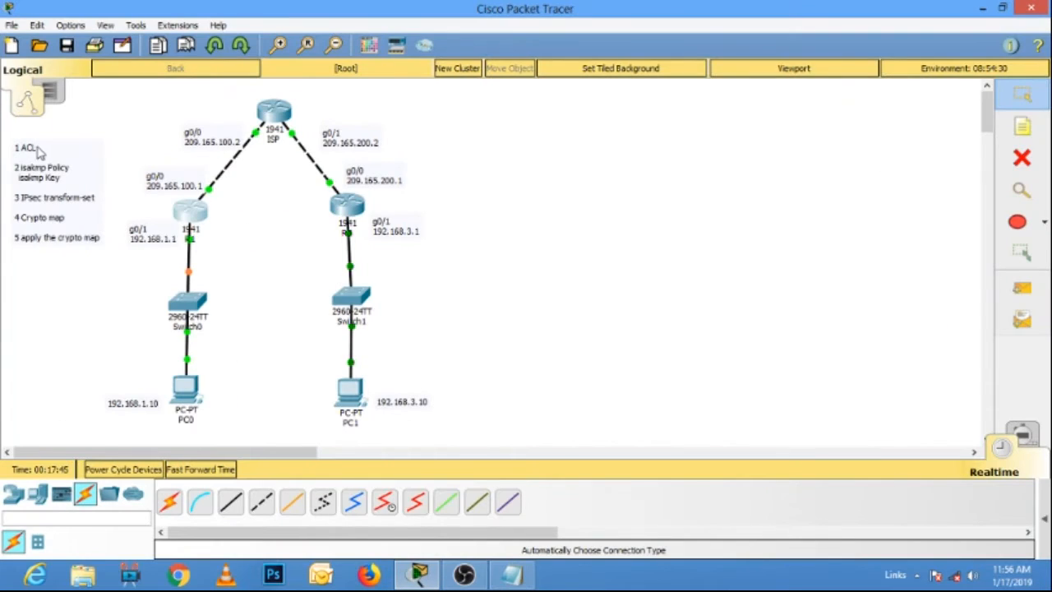
{"action": "left_click", "coordinate": [511, 573]}
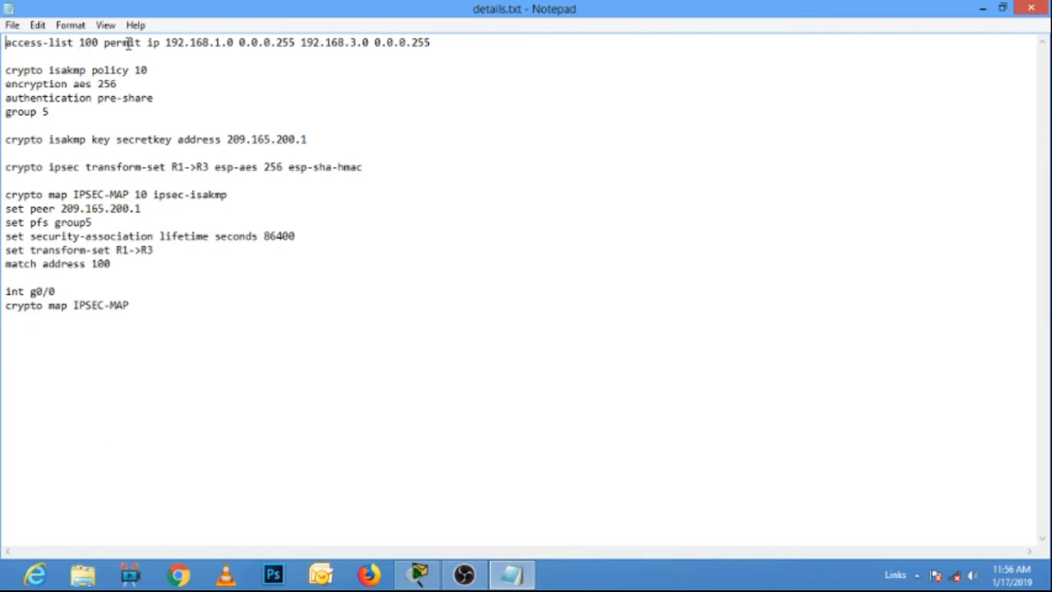
{"action": "left_click_drag", "start_coordinate": [451, 40], "coordinate": [4, 31]}
{"action": "right_click", "coordinate": [65, 45]}
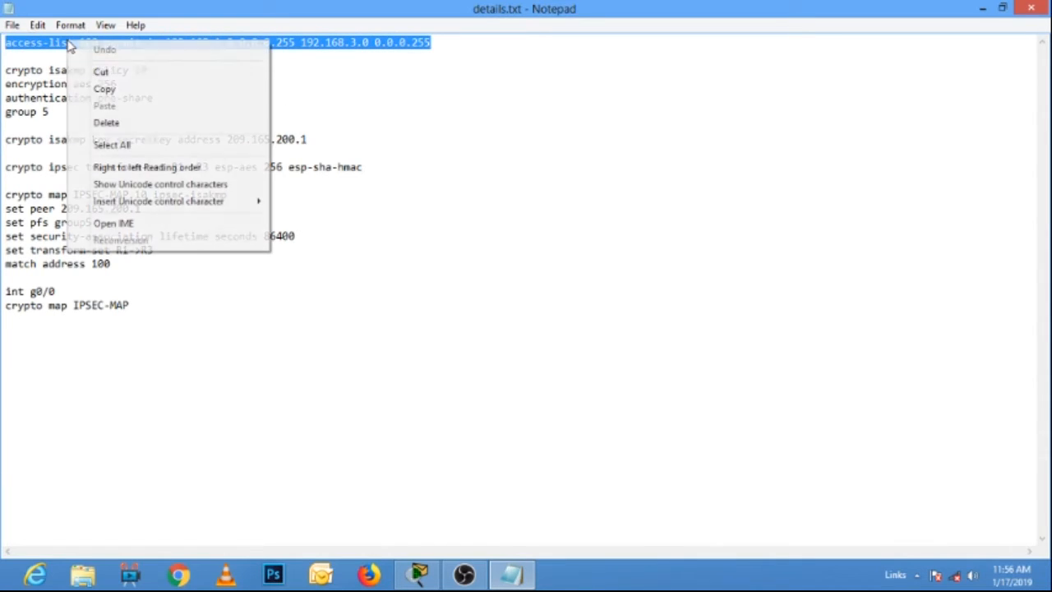
{"action": "left_click", "coordinate": [105, 86]}
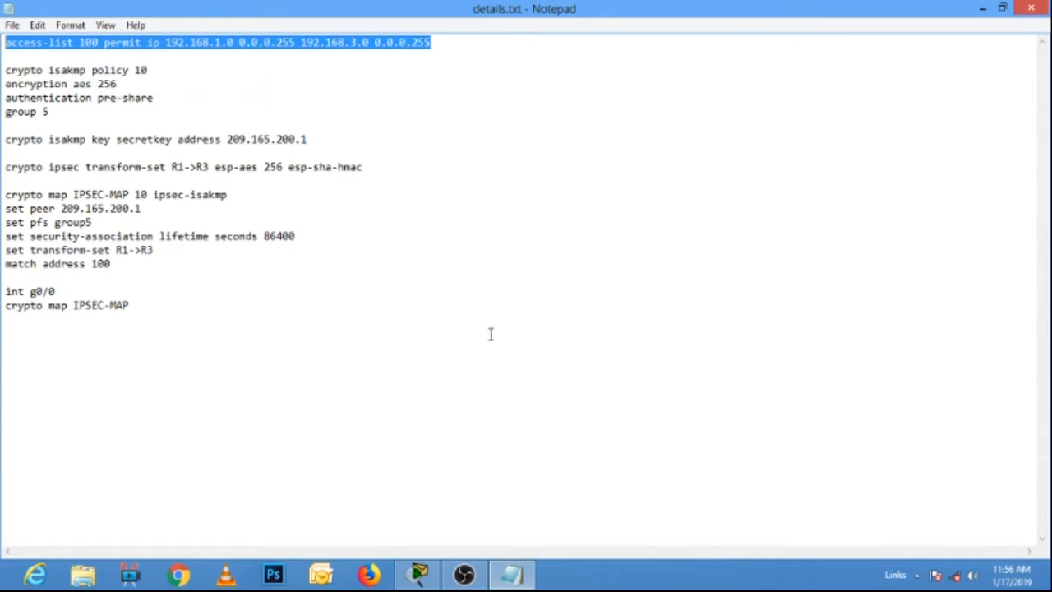
Switch to Packet Tracer, open R1's command line and enter global configuration mode.
{"action": "left_click", "coordinate": [418, 571]}
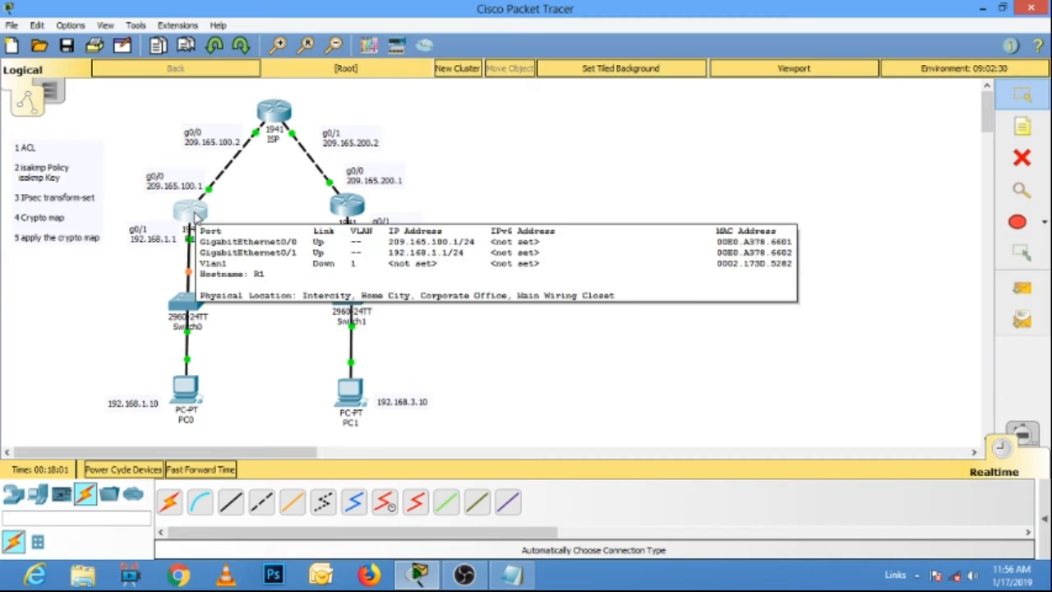
{"action": "left_click", "coordinate": [196, 215]}
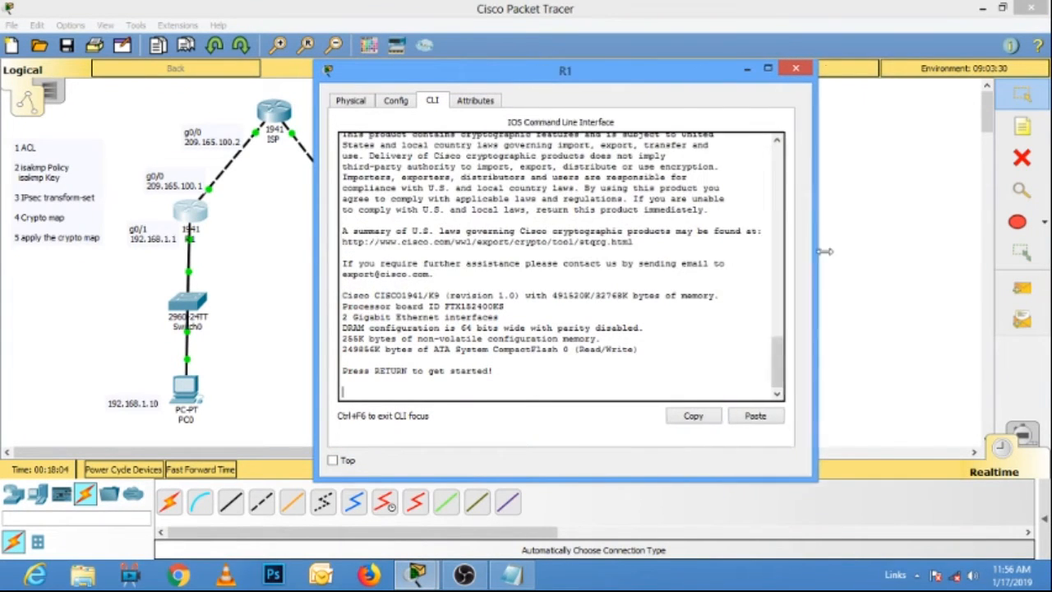
{"action": "key", "text": "Return"}
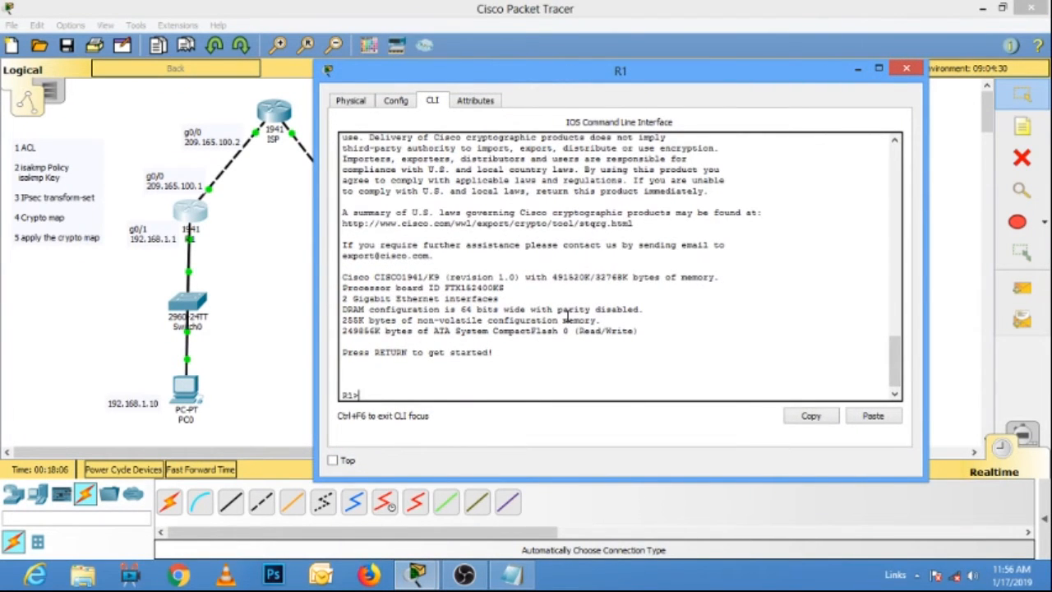
{"action": "type", "text": "en"}
{"action": "key", "text": "Return"}
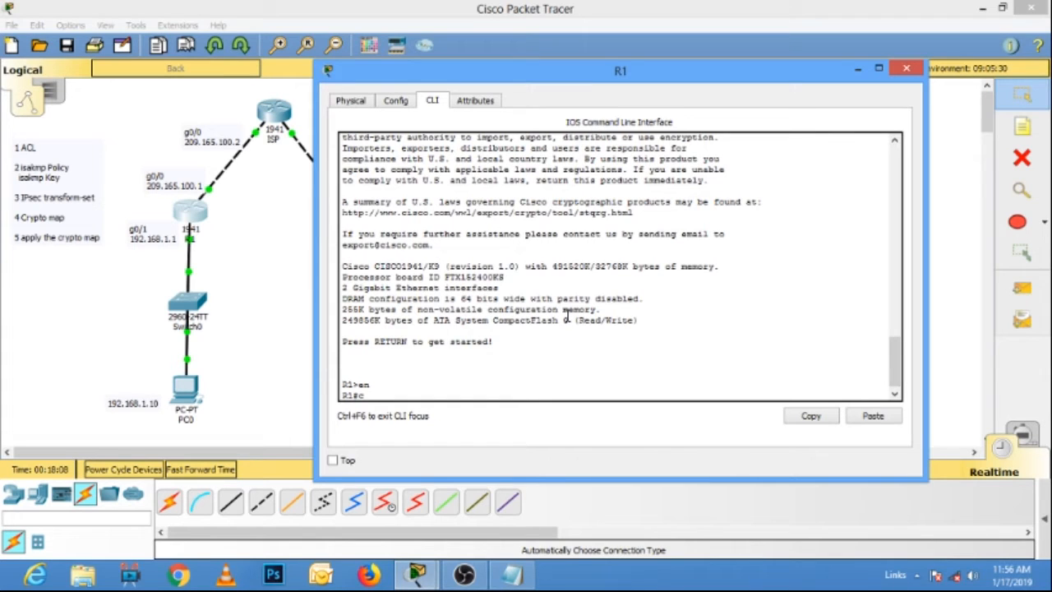
{"action": "type", "text": "conf t"}
{"action": "key", "text": "Return"}
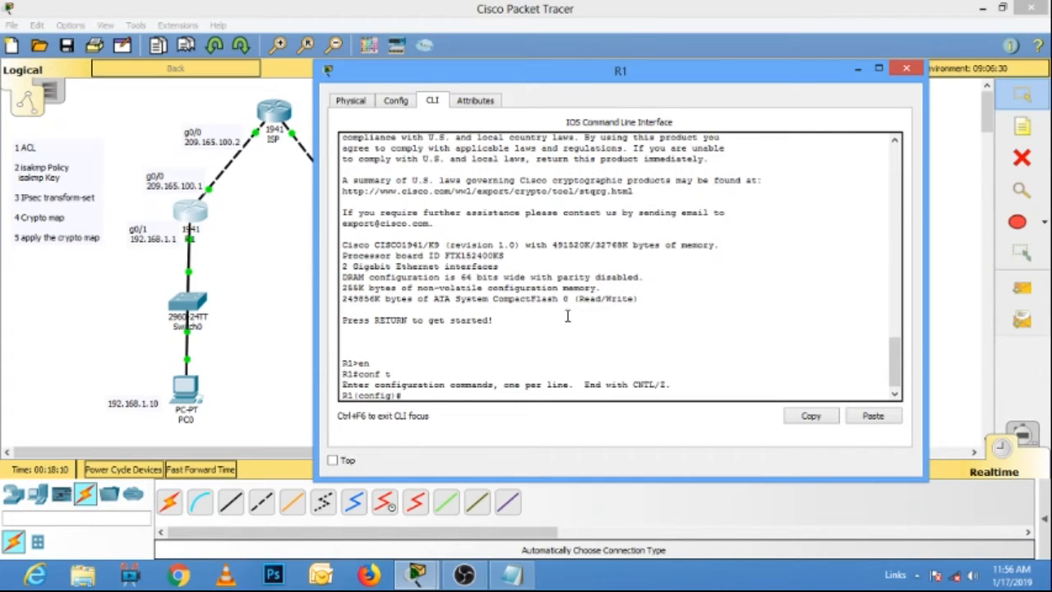
Paste and run access-list 100 permit ip 192.168.1.0 0.0.0.255 192.168.3.0 0.0.0.255 on R1, and close the router's window.
{"action": "right_click", "coordinate": [438, 393]}
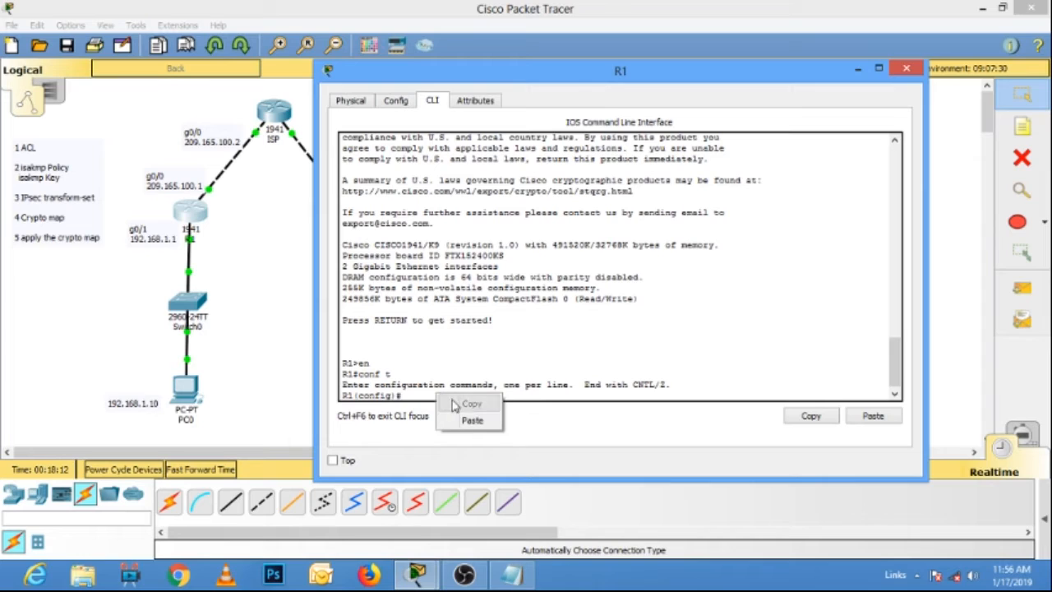
{"action": "left_click", "coordinate": [473, 421]}
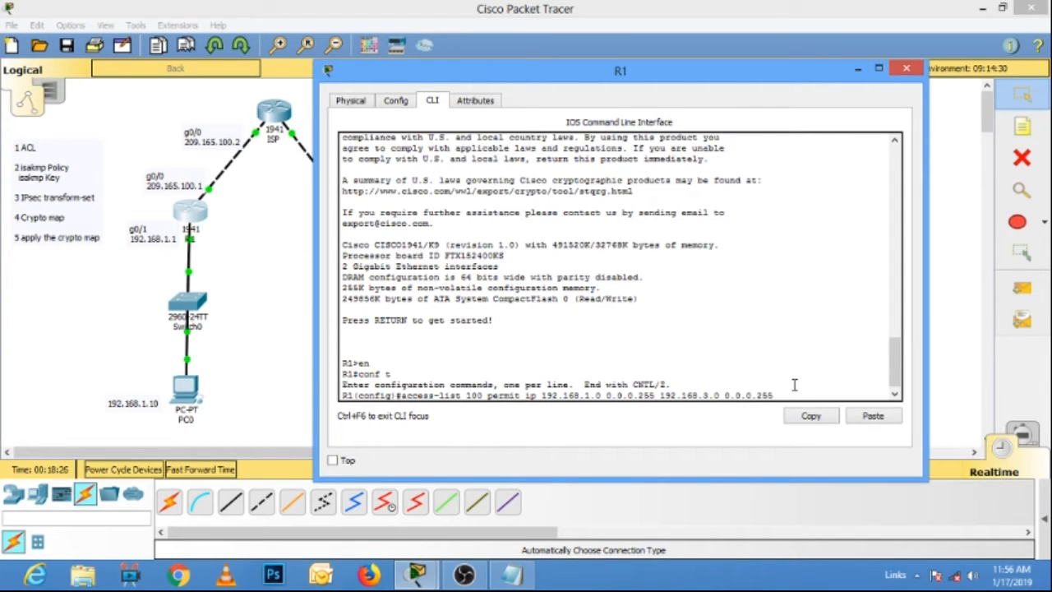
{"action": "key", "text": "Return"}
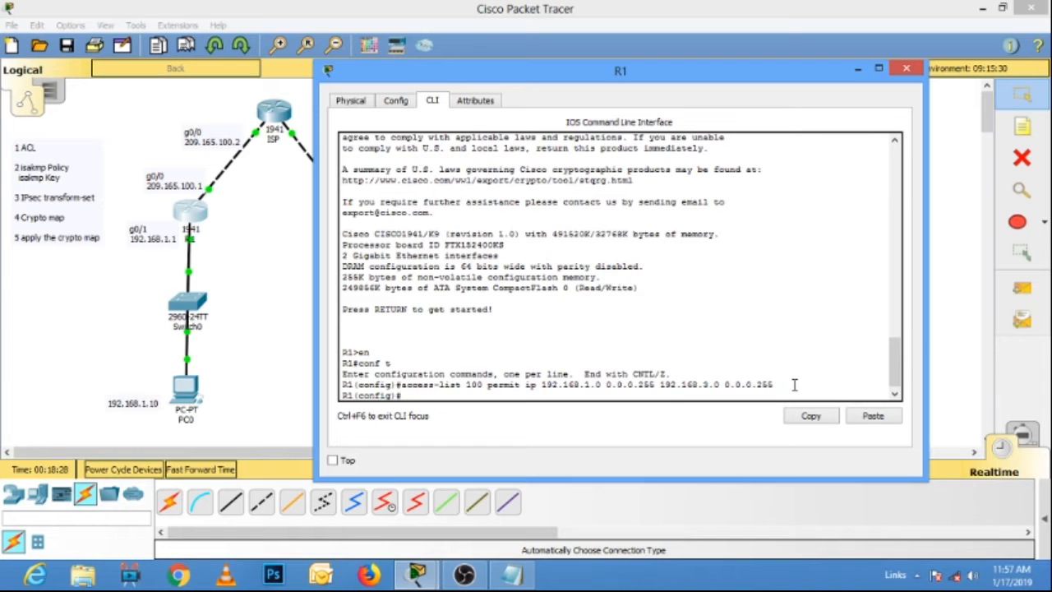
{"action": "left_click", "coordinate": [906, 69]}
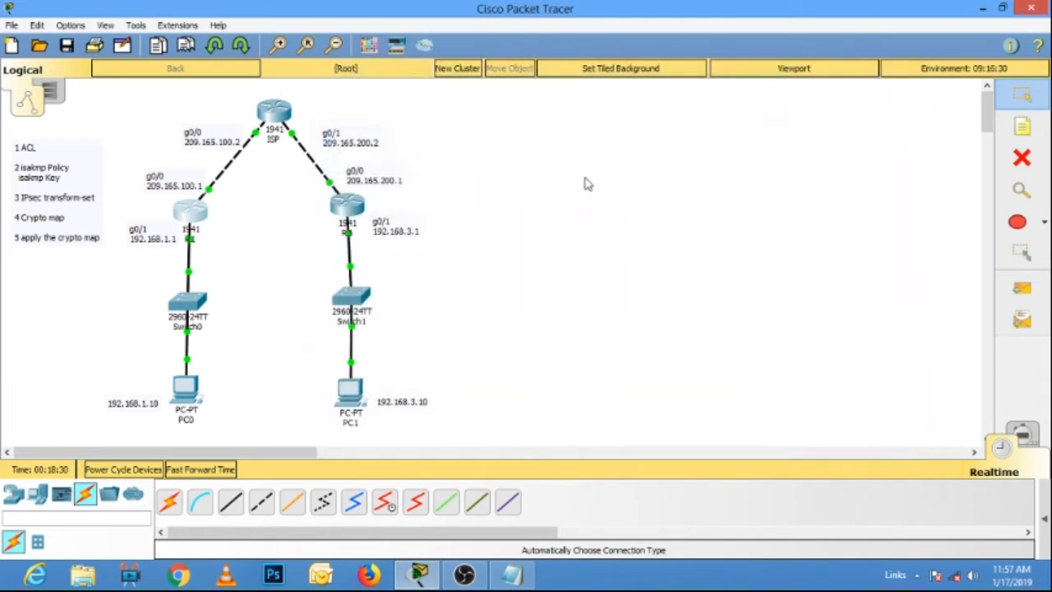
Open R3's command line, widen its window and enter global configuration mode.
{"action": "left_click", "coordinate": [360, 207]}
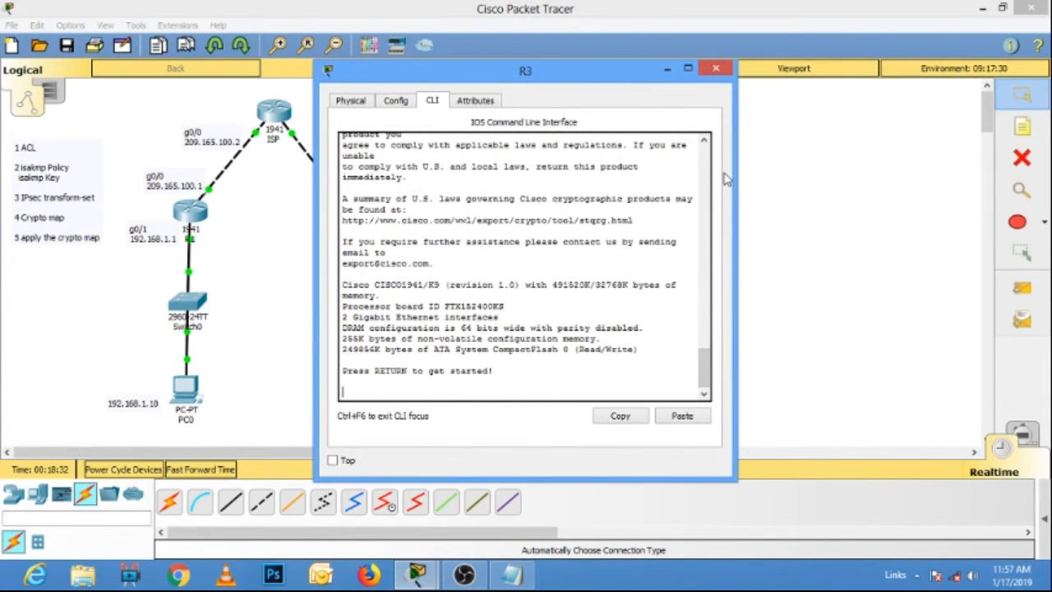
{"action": "left_click_drag", "start_coordinate": [729, 175], "coordinate": [893, 177]}
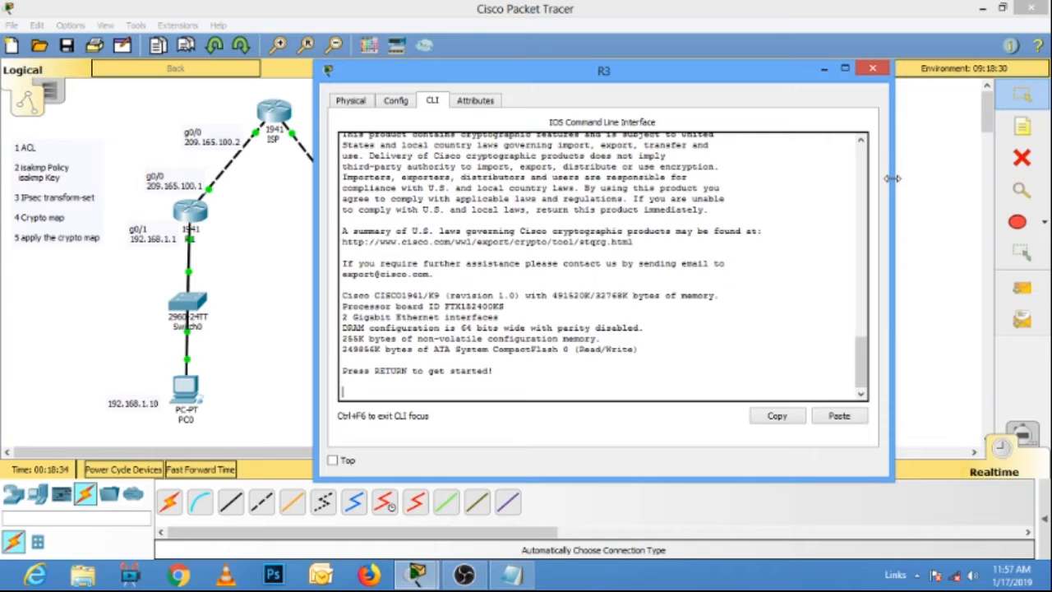
{"action": "key", "text": "Return"}
{"action": "type", "text": "en"}
{"action": "key", "text": "Return"}
{"action": "type", "text": "conf t"}
{"action": "key", "text": "Return"}
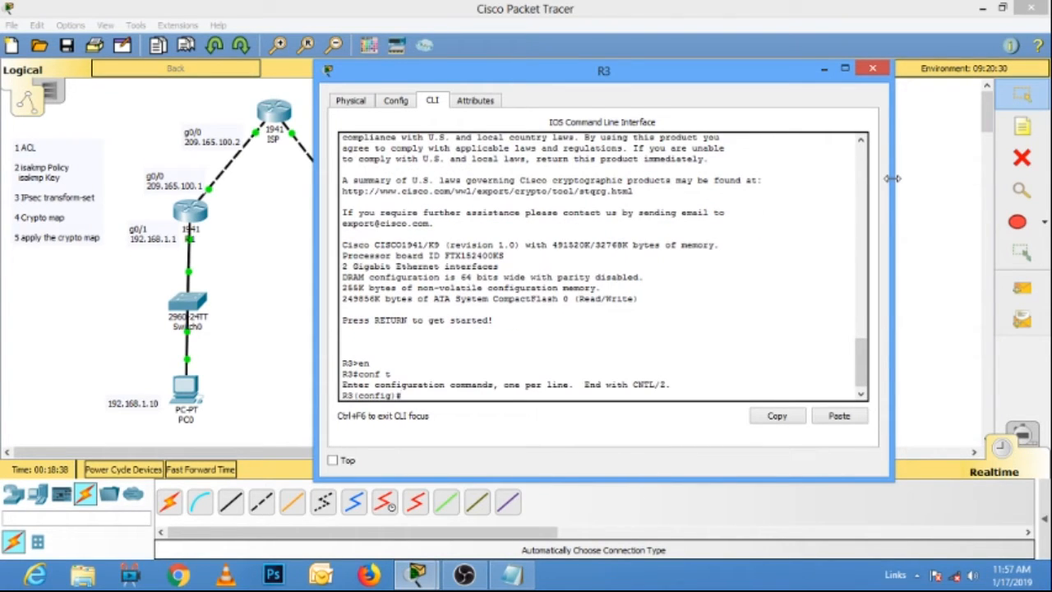
Paste access-list 100 on R3, swap the networks to permit ip 192.168.3.0 0.0.0.255 192.168.1.0 0.0.0.255, run it and close the router's window.
{"action": "right_click", "coordinate": [417, 396]}
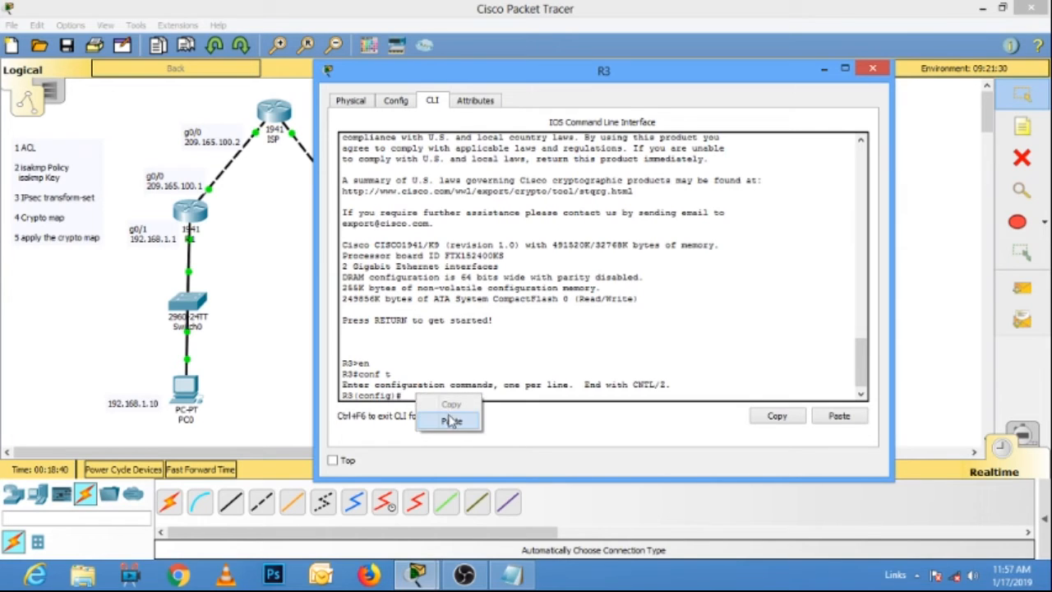
{"action": "left_click", "coordinate": [451, 420]}
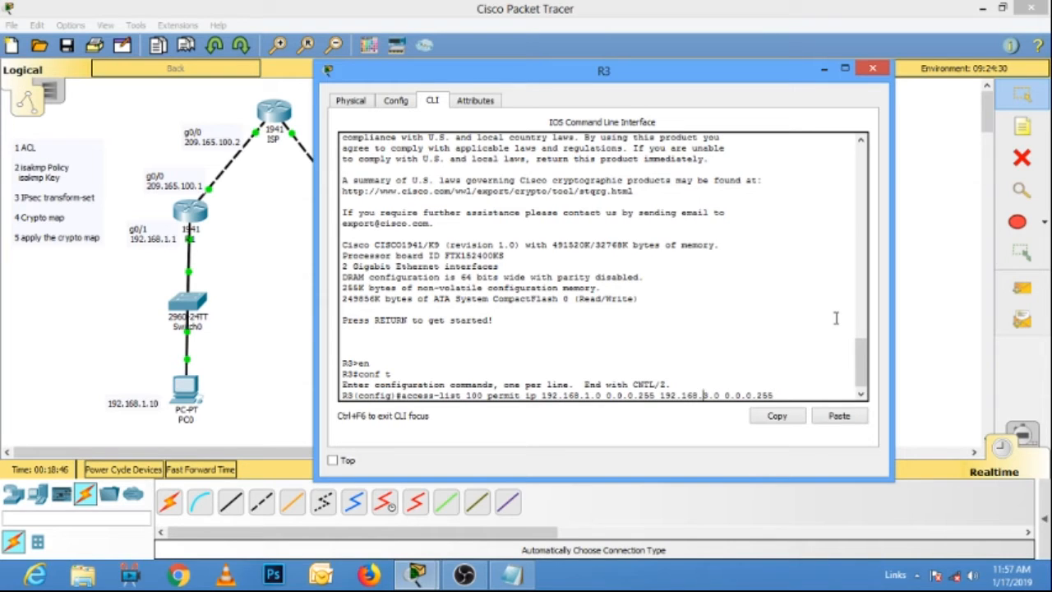
{"action": "key", "text": "Delete"}
{"action": "type", "text": "1"}
{"action": "key", "text": "BackSpace"}
{"action": "type", "text": "3"}
{"action": "key", "text": "Return"}
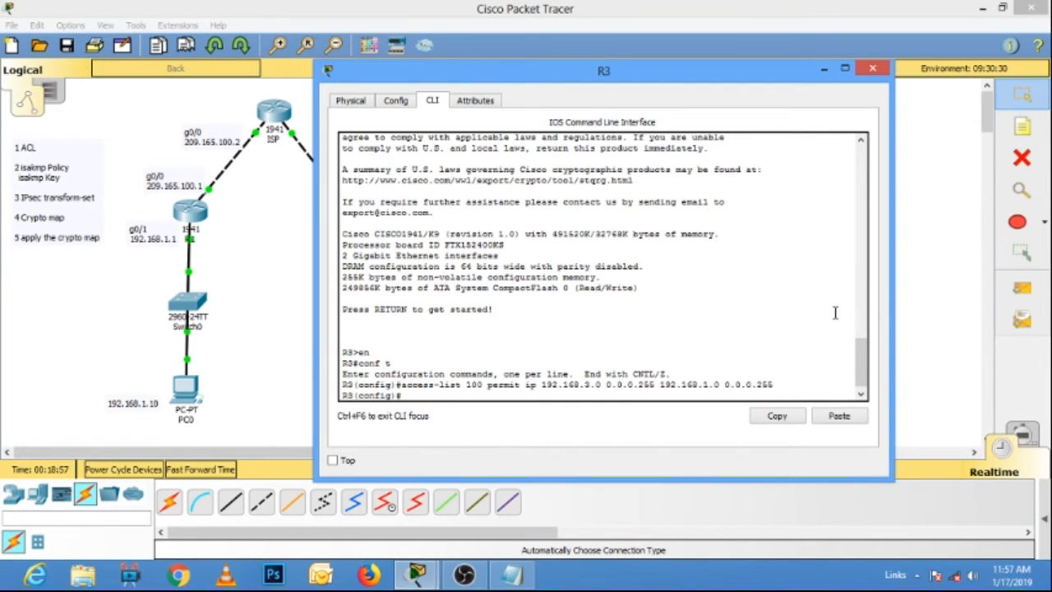
{"action": "left_click", "coordinate": [881, 71]}
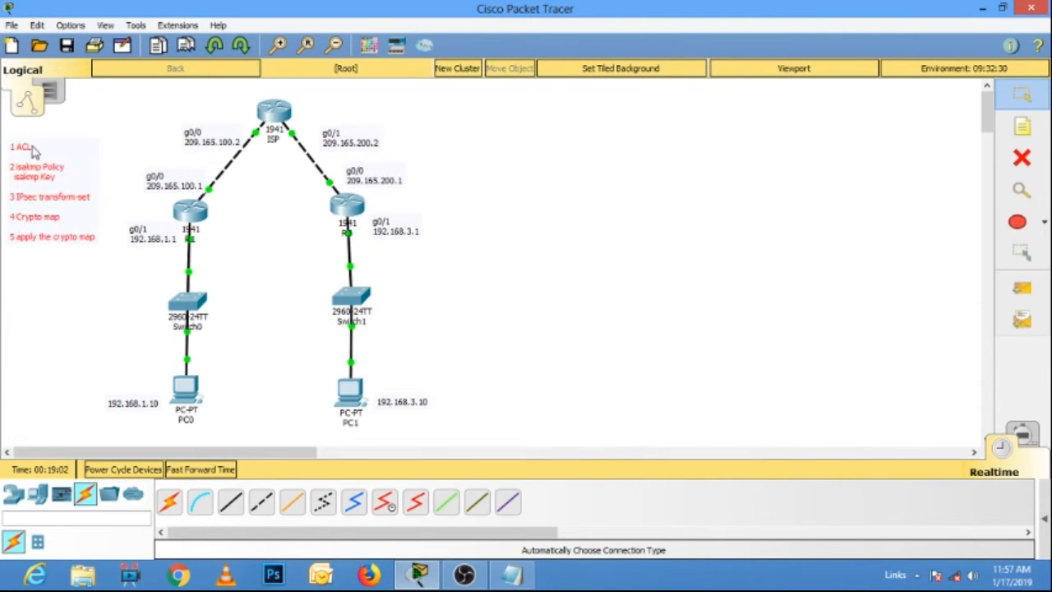
Copy the crypto isakmp policy 10 block, through group 5, from details.txt in Notepad.
{"action": "left_click_drag", "start_coordinate": [33, 146], "coordinate": [39, 146]}
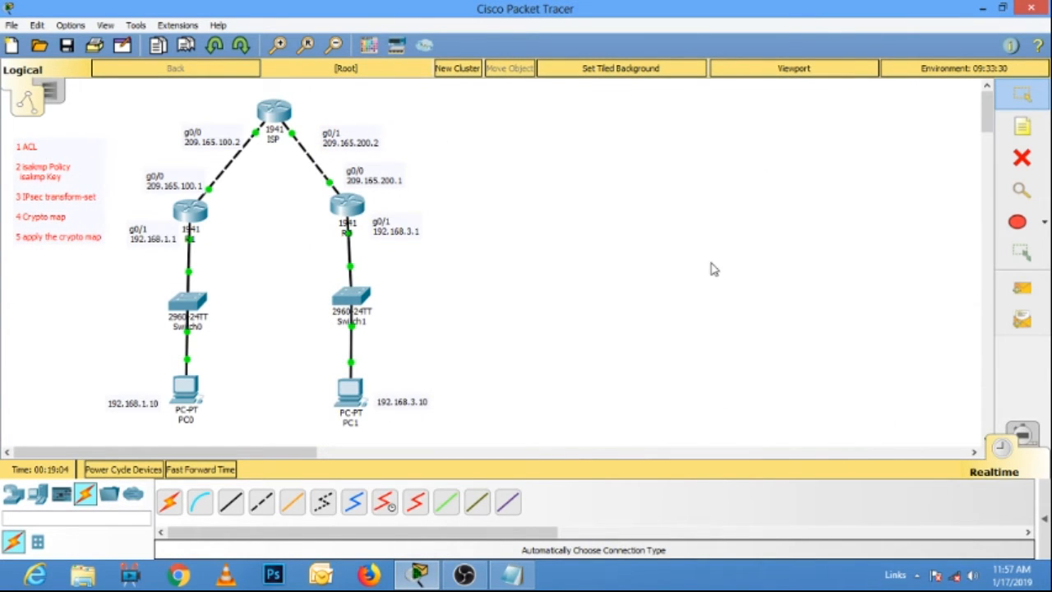
{"action": "left_click", "coordinate": [511, 574]}
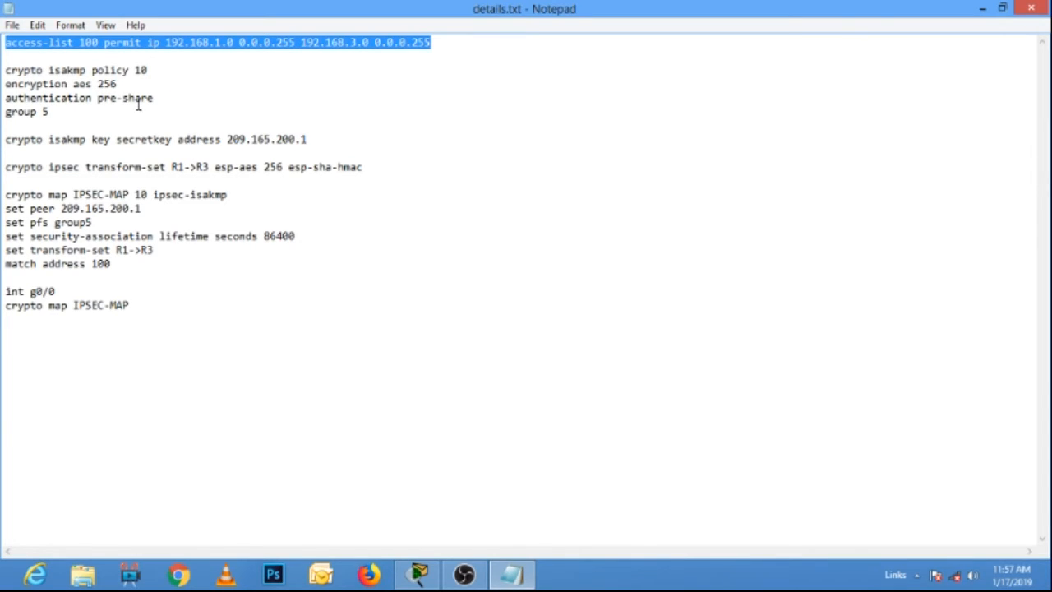
{"action": "left_click_drag", "start_coordinate": [58, 117], "coordinate": [3, 74]}
{"action": "right_click", "coordinate": [23, 81]}
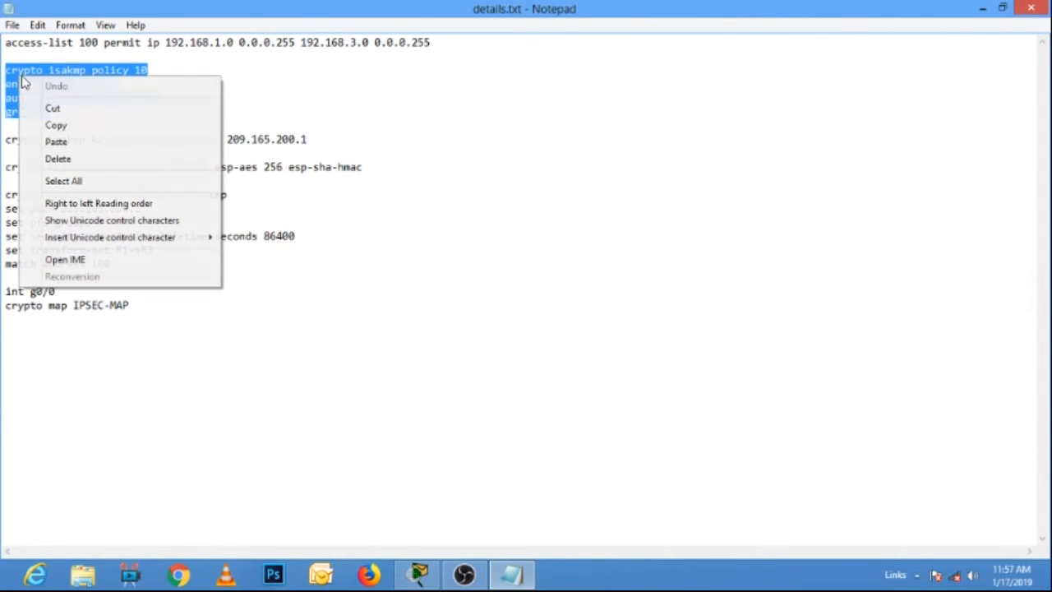
{"action": "left_click", "coordinate": [65, 126]}
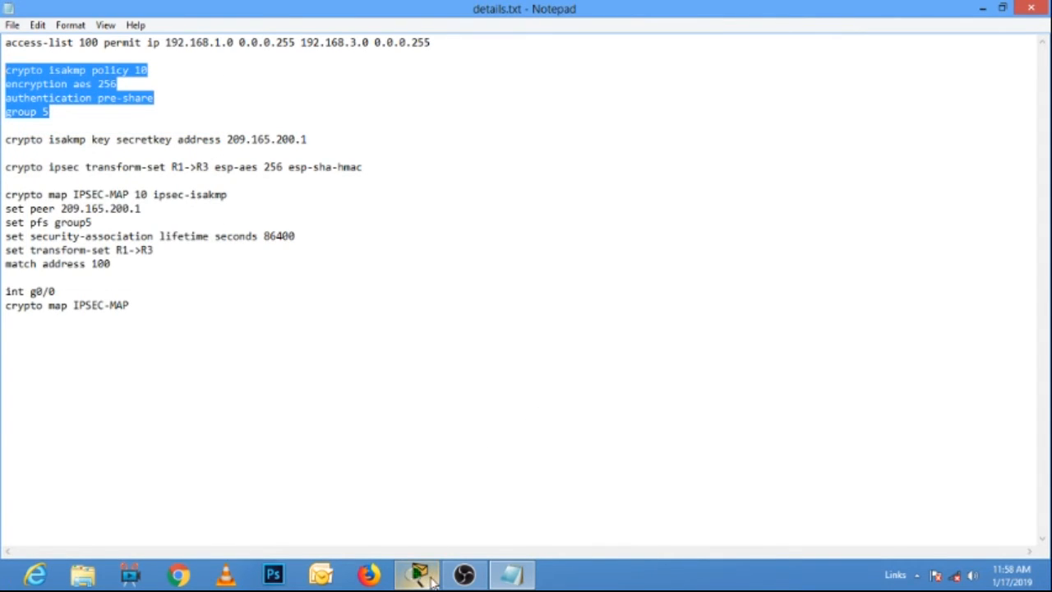
In Packet Tracer, paste isakmp policy 10 with AES 256 encryption, pre-share authentication and group 5 on R1, and close its window.
{"action": "left_click", "coordinate": [433, 580]}
{"action": "left_click", "coordinate": [196, 217]}
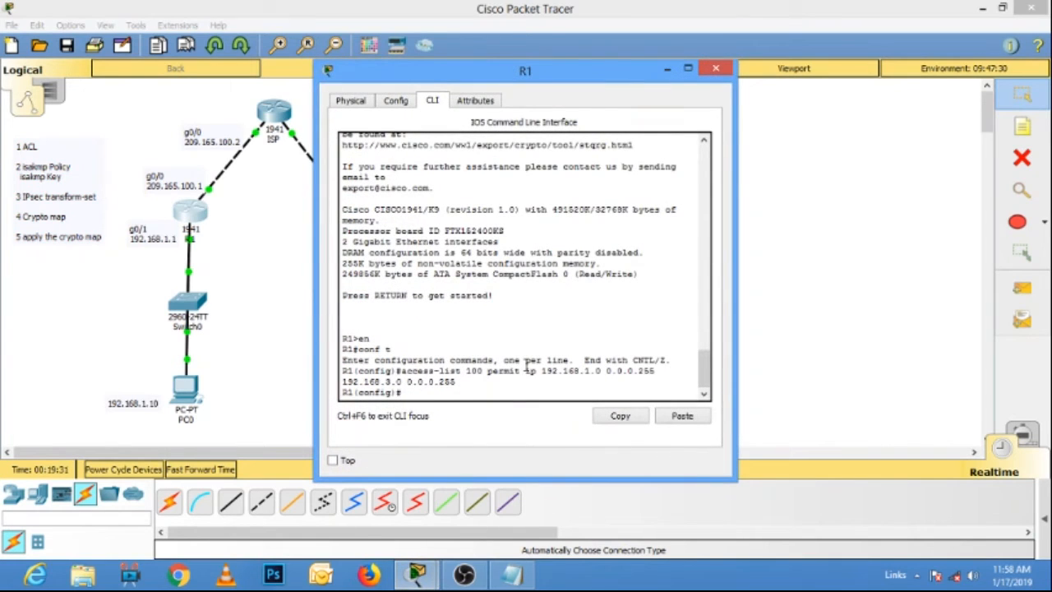
{"action": "right_click", "coordinate": [427, 386]}
{"action": "left_click", "coordinate": [443, 419]}
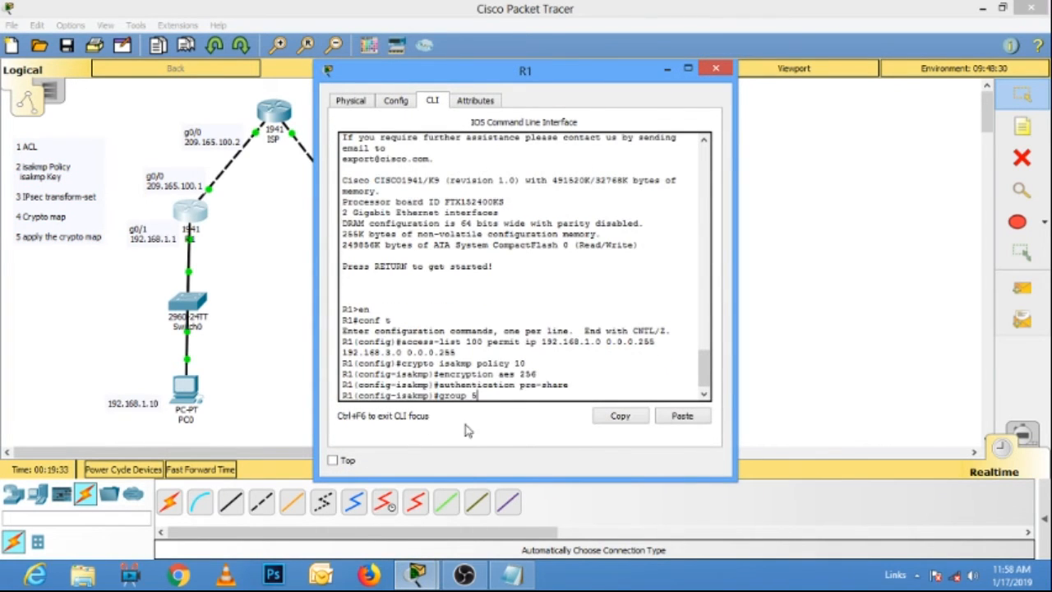
{"action": "key", "text": "Return"}
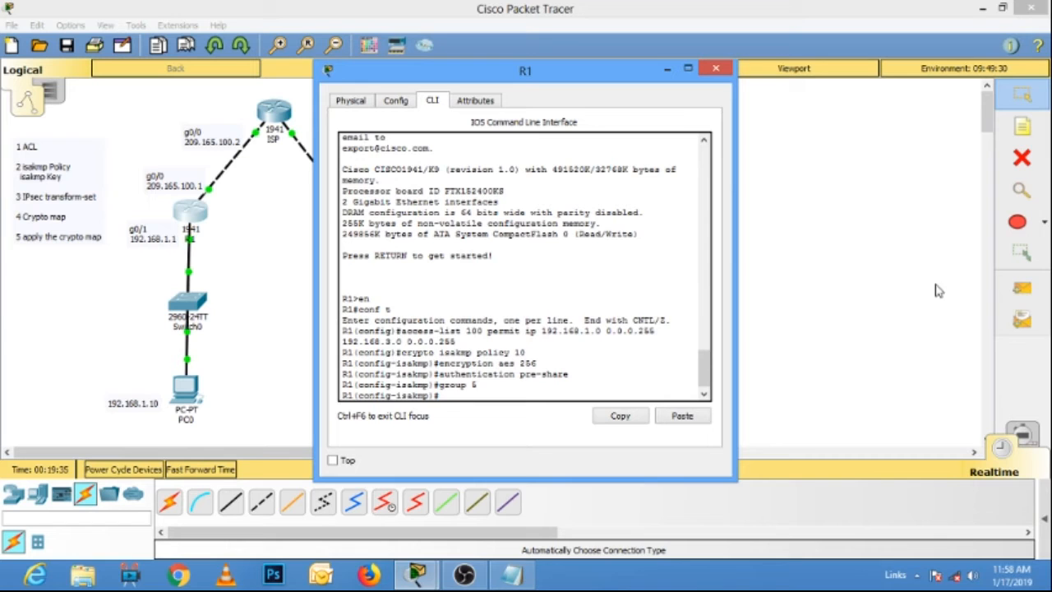
{"action": "left_click", "coordinate": [716, 69]}
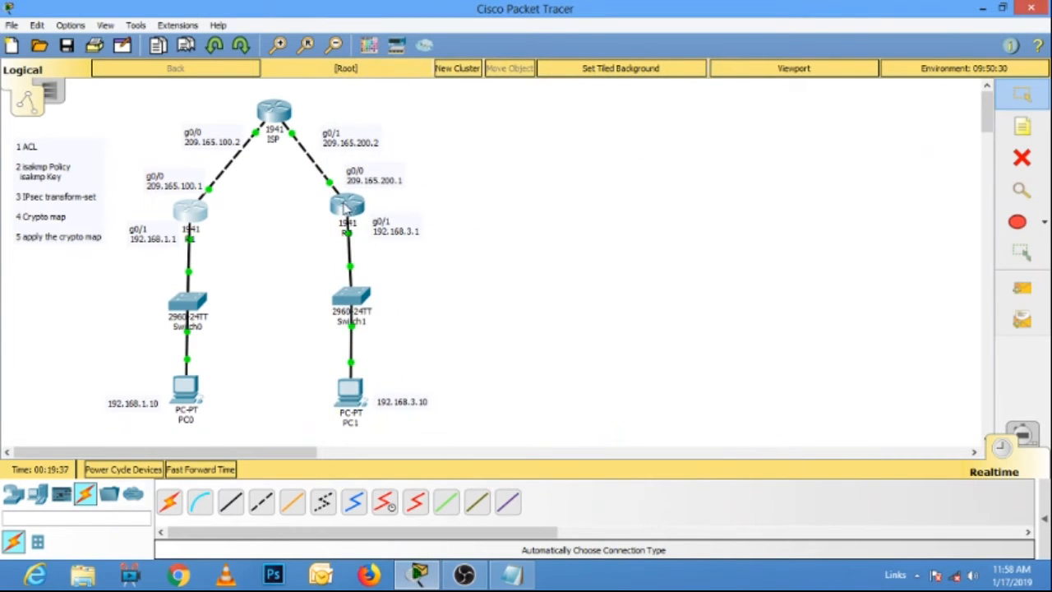
Apply the same copied isakmp policy 10 block in R3's command line and close the router's window.
{"action": "left_click", "coordinate": [345, 208]}
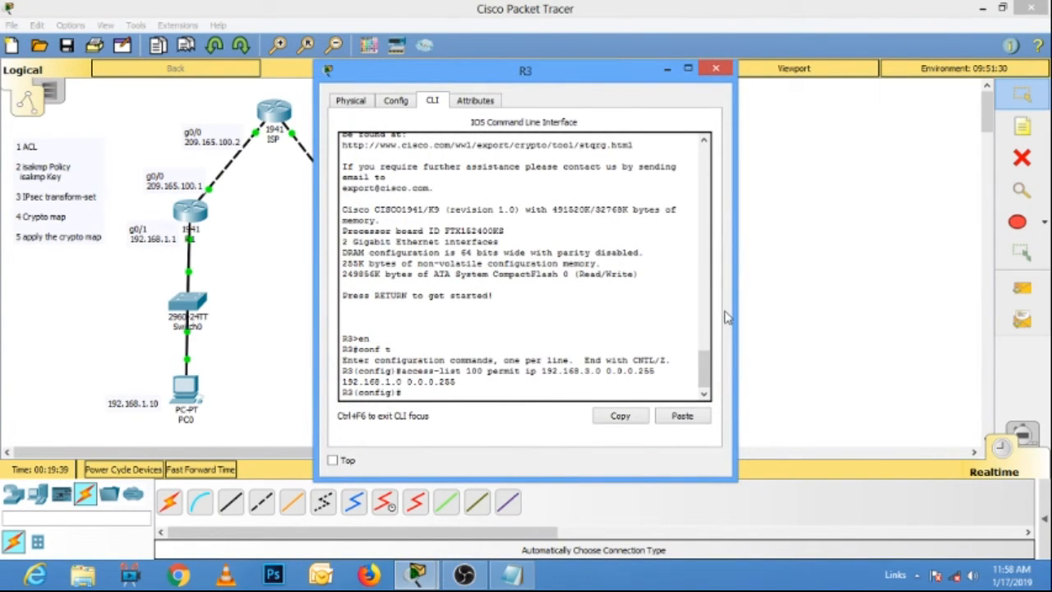
{"action": "right_click", "coordinate": [440, 395]}
{"action": "left_click", "coordinate": [462, 423]}
{"action": "key", "text": "Return"}
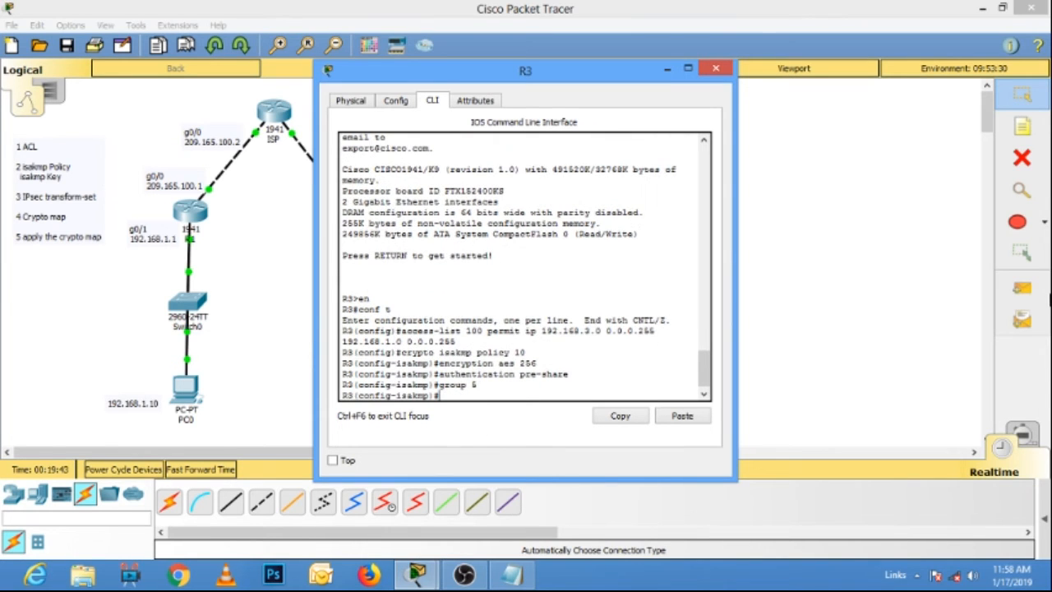
{"action": "left_click", "coordinate": [715, 68]}
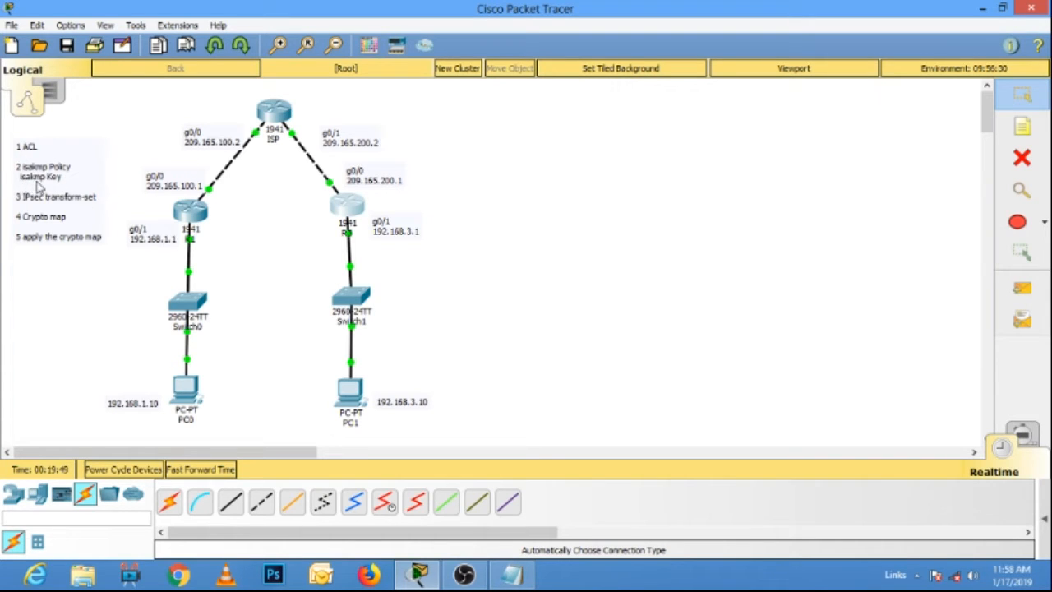
Switch to details.txt in Notepad and copy the crypto isakmp key line for peer address 209.165.200.1.
{"action": "left_click", "coordinate": [513, 575]}
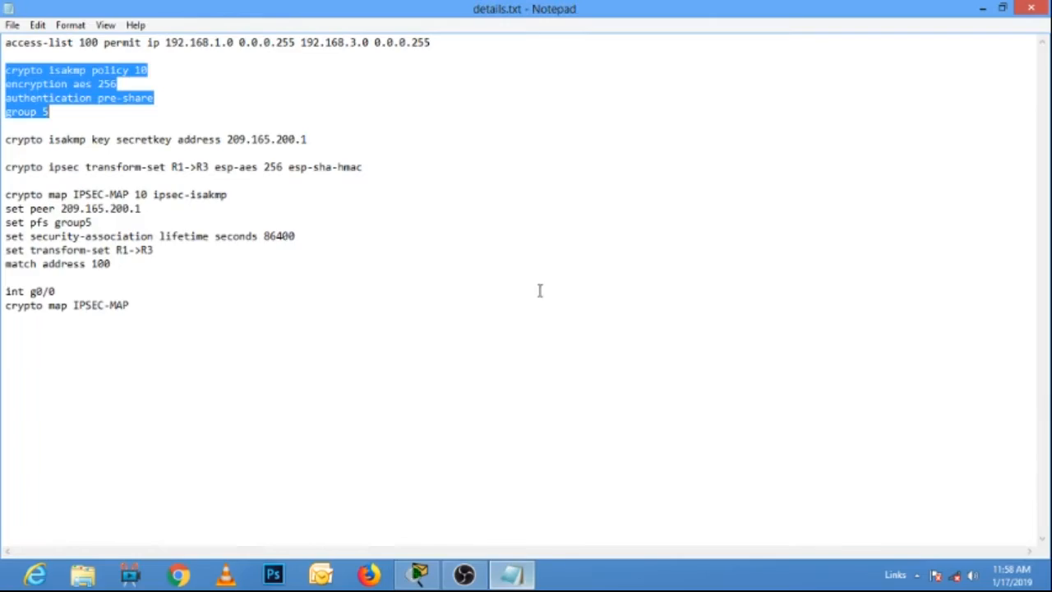
{"action": "left_click", "coordinate": [207, 142]}
{"action": "left_click_drag", "start_coordinate": [311, 142], "coordinate": [6, 138]}
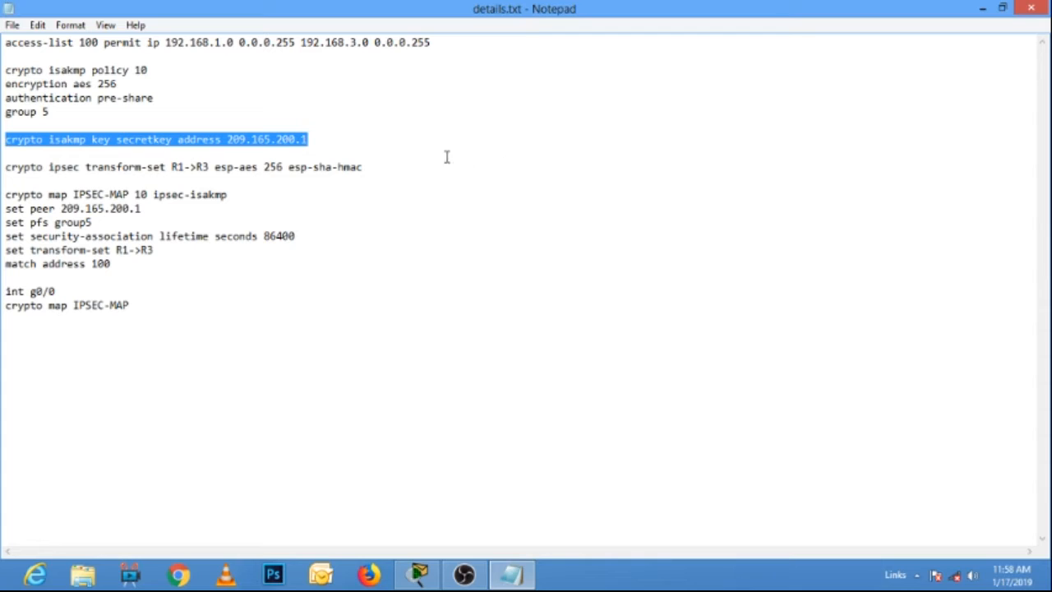
{"action": "right_click", "coordinate": [289, 139]}
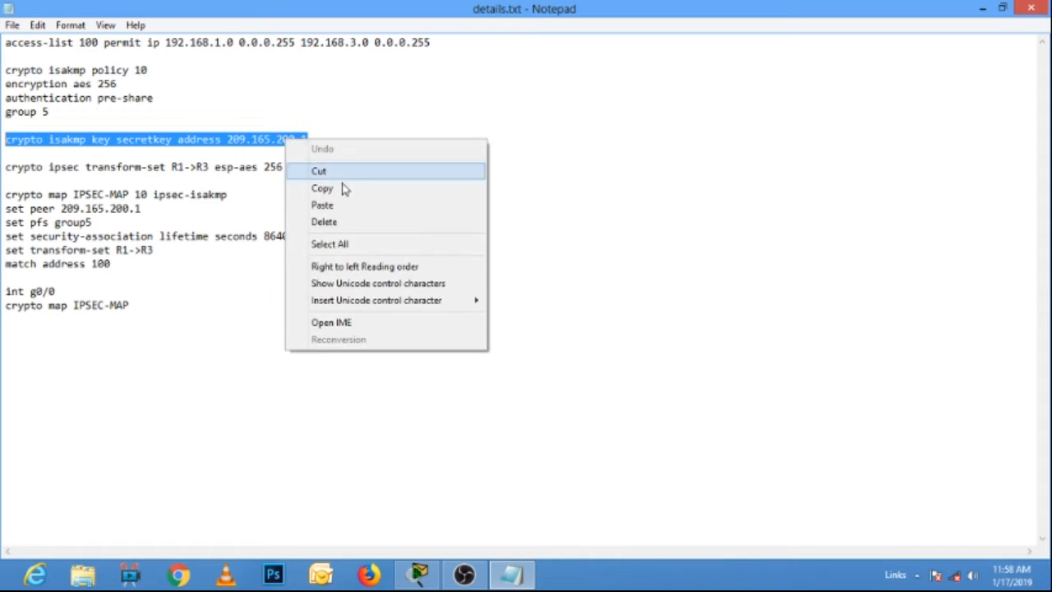
{"action": "left_click", "coordinate": [345, 192]}
In Packet Tracer, exit isakmp policy mode on R1, paste the isakmp pre-shared key command for address 209.165.200.1, run it and close the window.
{"action": "left_click", "coordinate": [419, 571]}
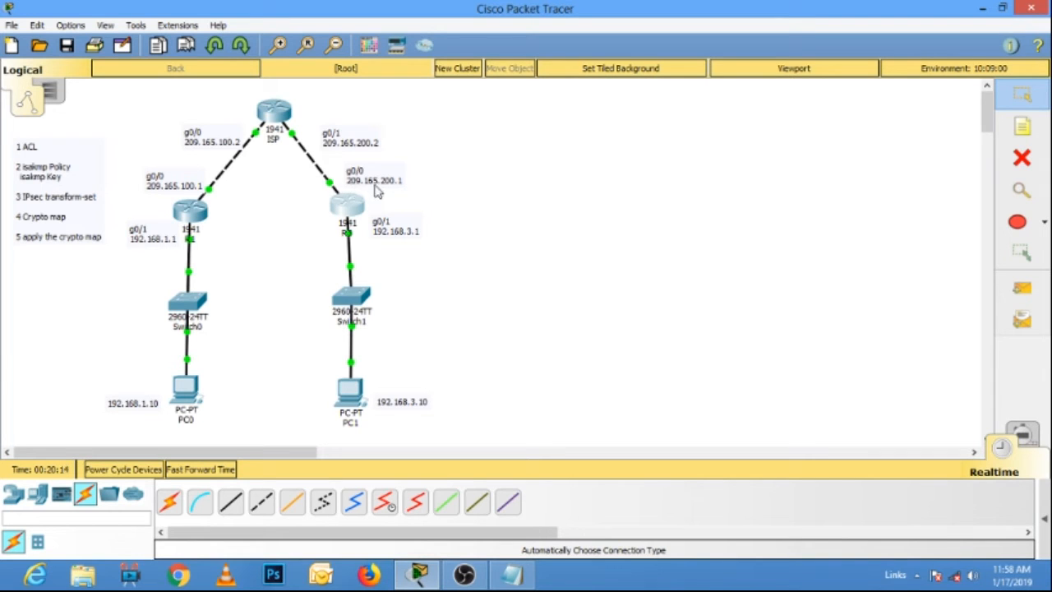
{"action": "left_click", "coordinate": [204, 216]}
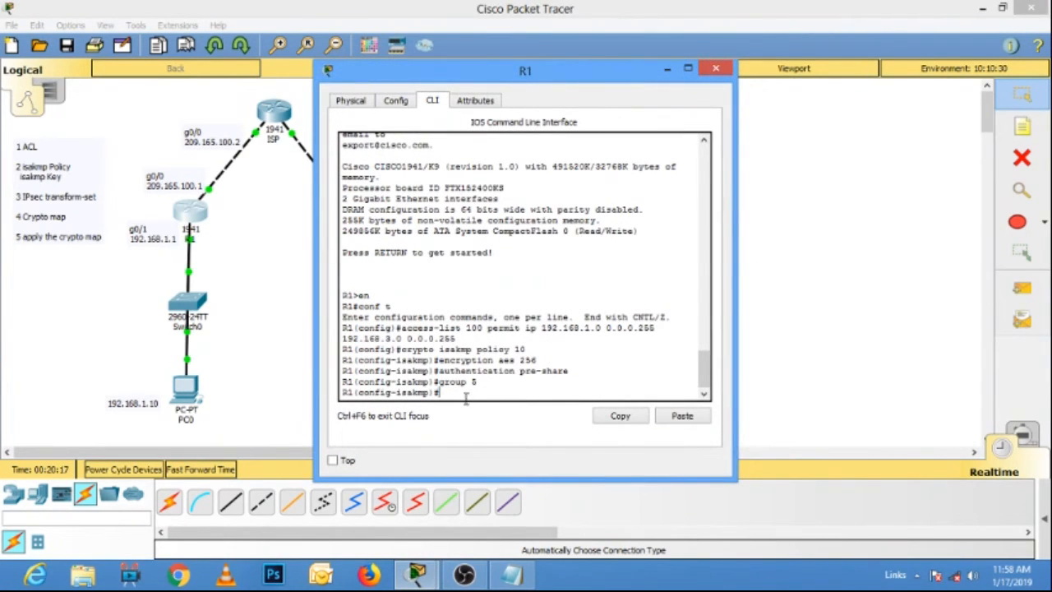
{"action": "type", "text": "exit"}
{"action": "key", "text": "Return"}
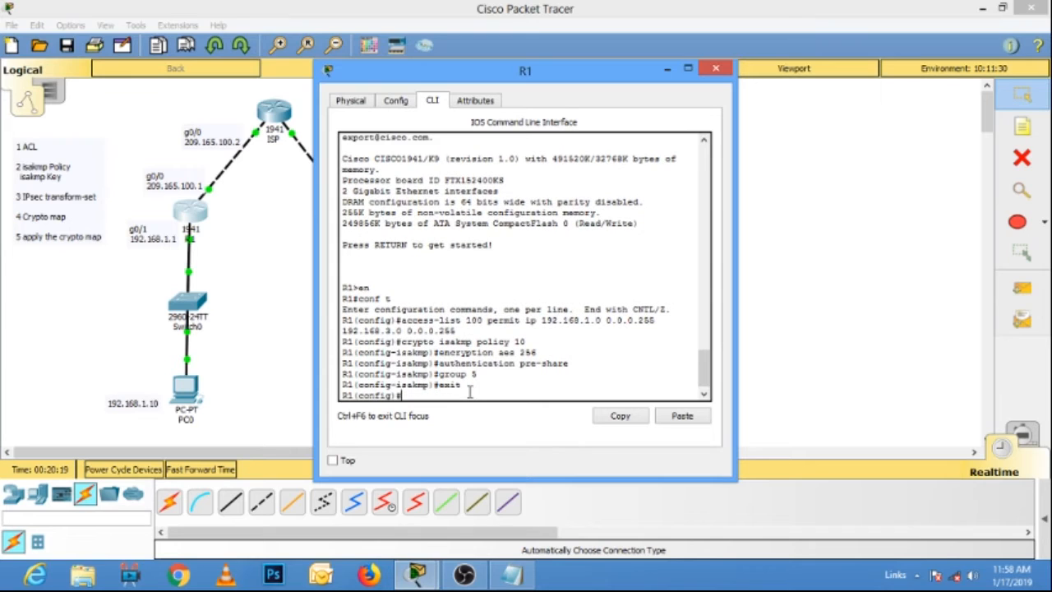
{"action": "right_click", "coordinate": [450, 397]}
{"action": "left_click", "coordinate": [479, 422]}
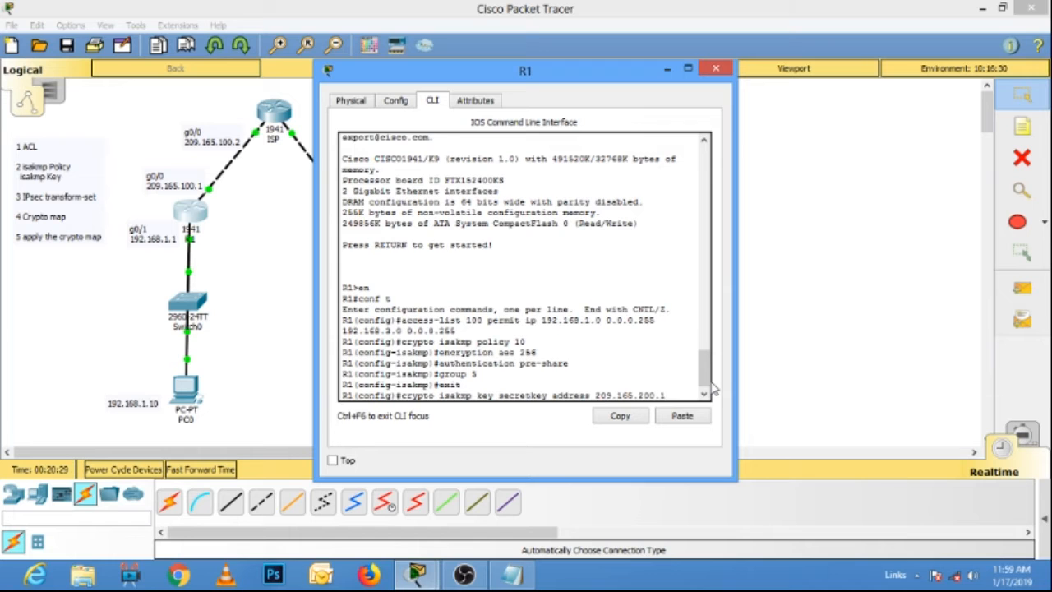
{"action": "key", "text": "Return"}
{"action": "left_click", "coordinate": [715, 69]}
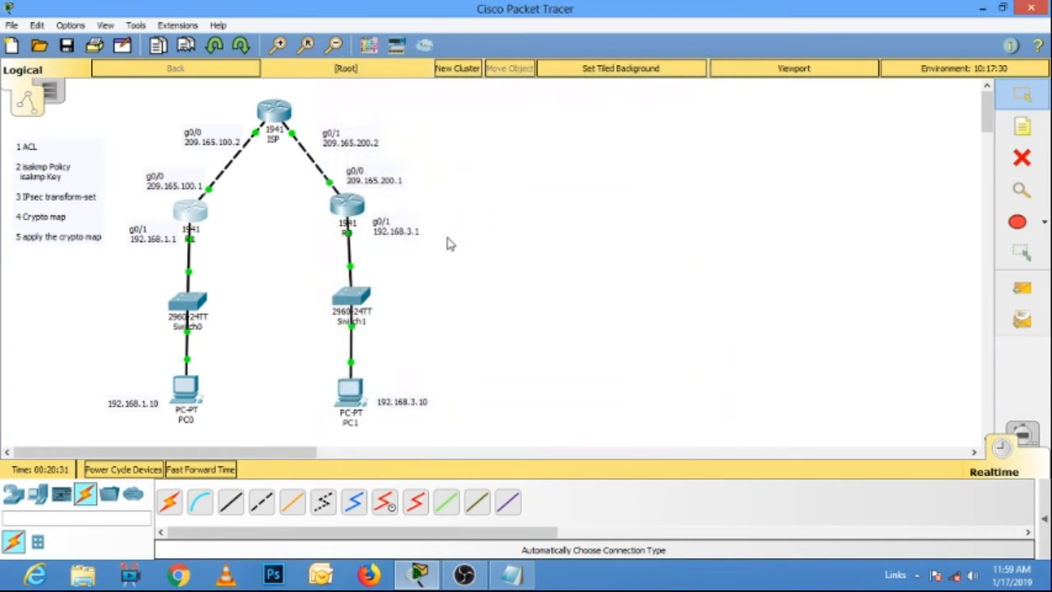
On R3, exit isakmp policy mode, paste the isakmp pre-shared key command with its address changed to 209.165.100.1, run it and close the window.
{"action": "left_click", "coordinate": [349, 209]}
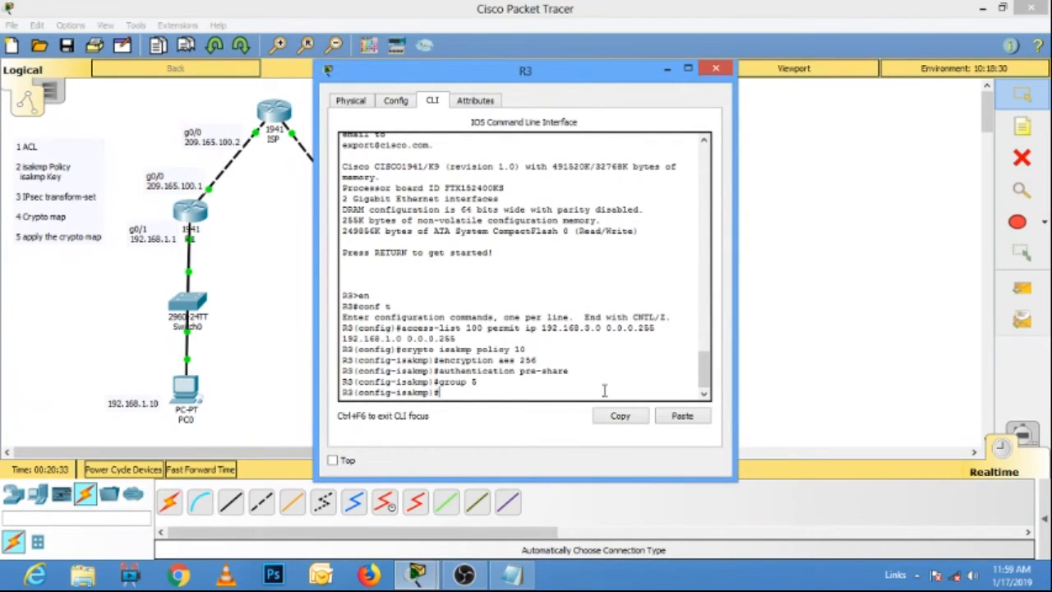
{"action": "type", "text": "exit"}
{"action": "key", "text": "Return"}
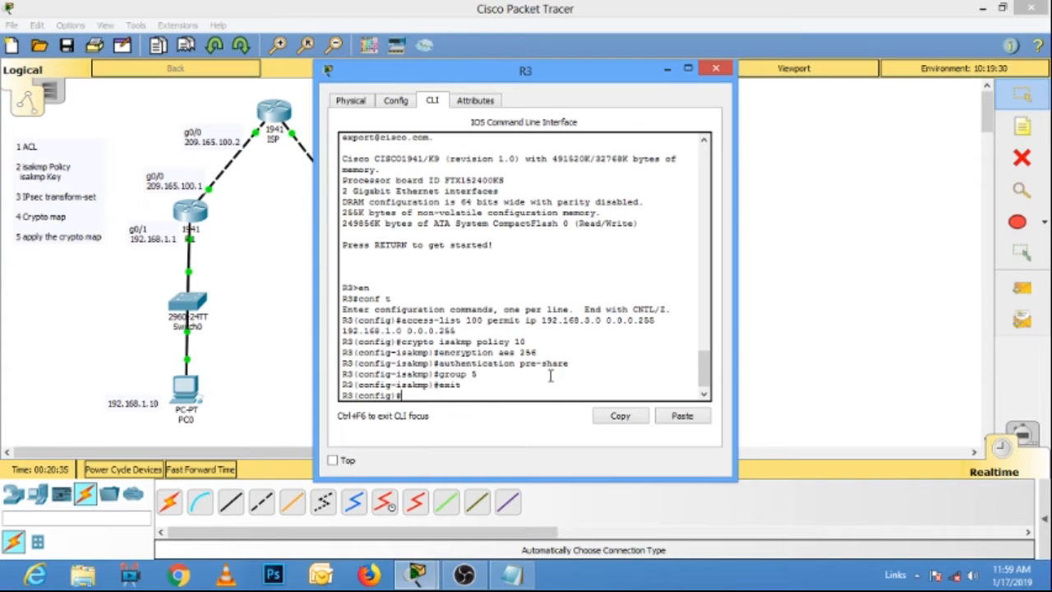
{"action": "right_click", "coordinate": [491, 395]}
{"action": "left_click", "coordinate": [518, 428]}
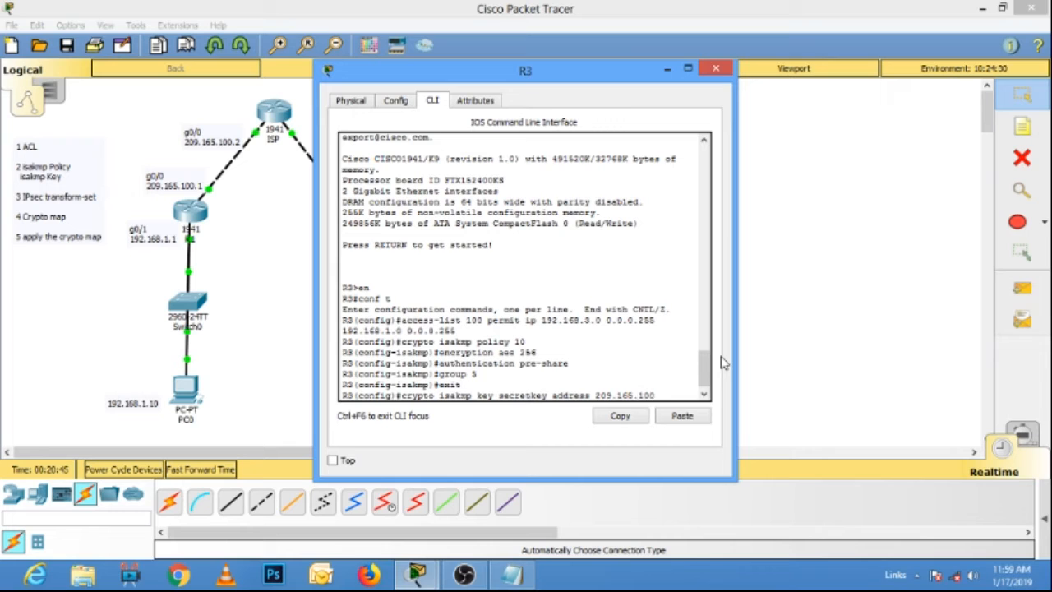
{"action": "key", "text": "Return"}
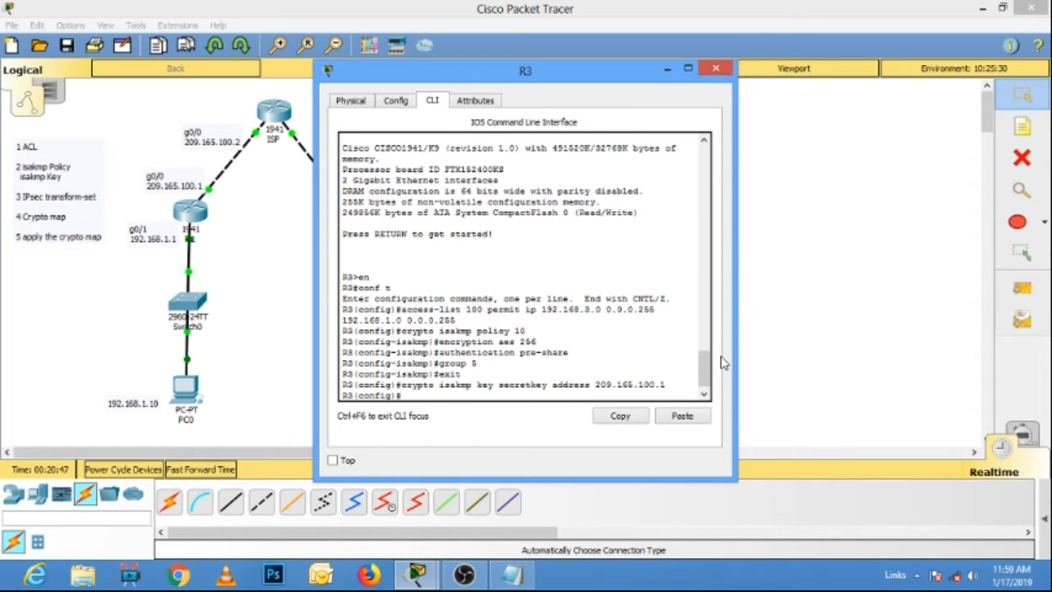
{"action": "left_click", "coordinate": [715, 69]}
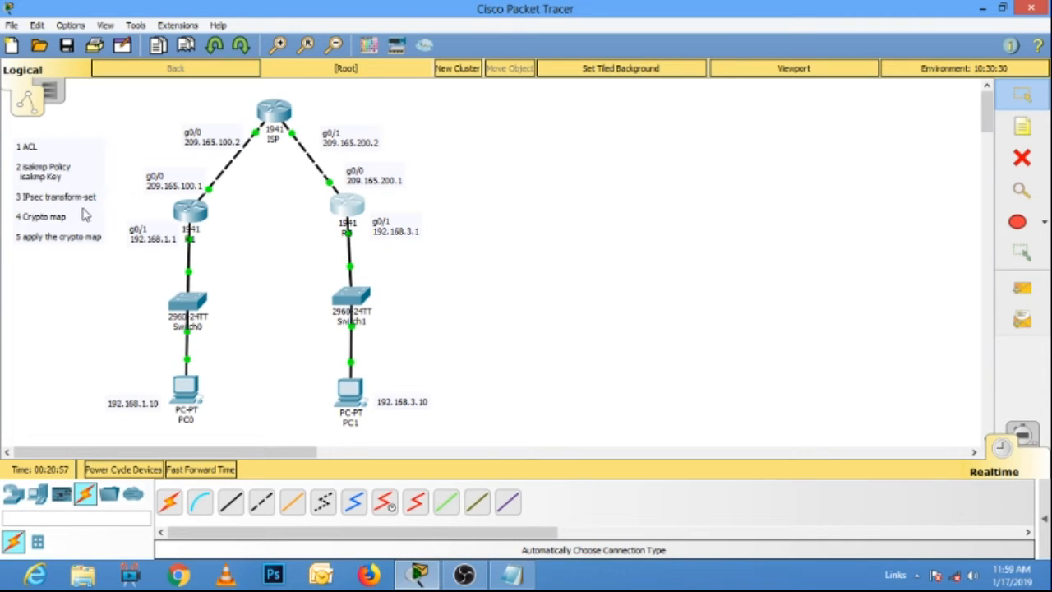
Switch to details.txt in Notepad and copy the crypto ipsec transform-set R1->R3 line.
{"action": "left_click", "coordinate": [511, 574]}
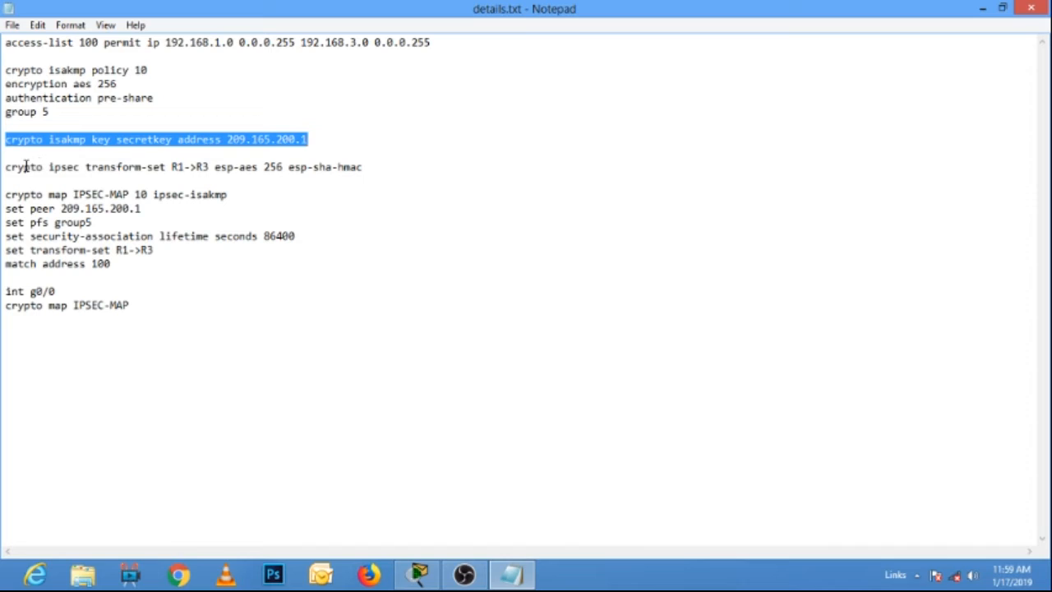
{"action": "left_click_drag", "start_coordinate": [367, 167], "coordinate": [4, 168]}
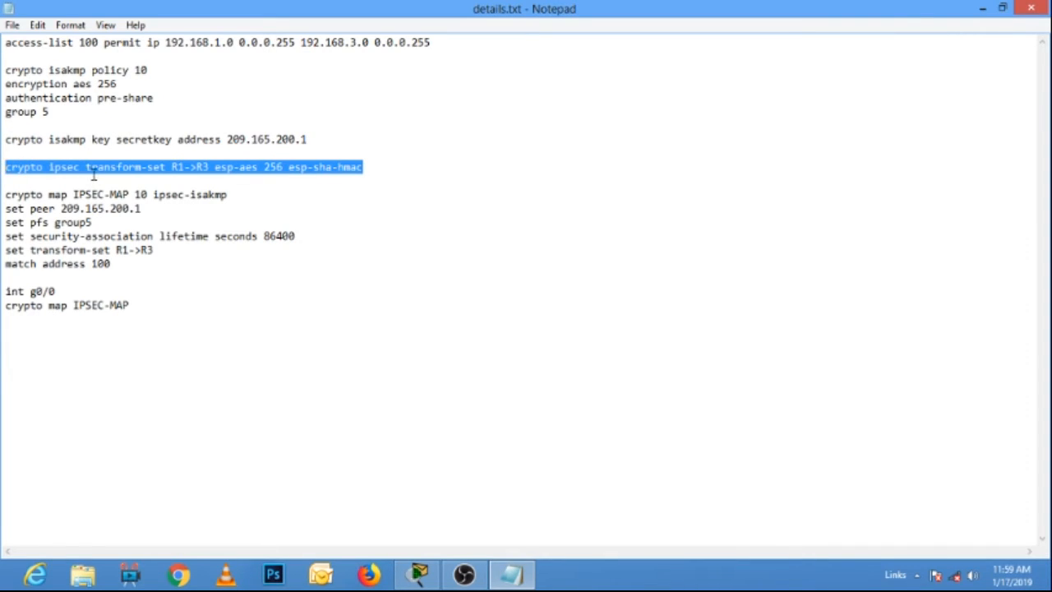
{"action": "right_click", "coordinate": [247, 169]}
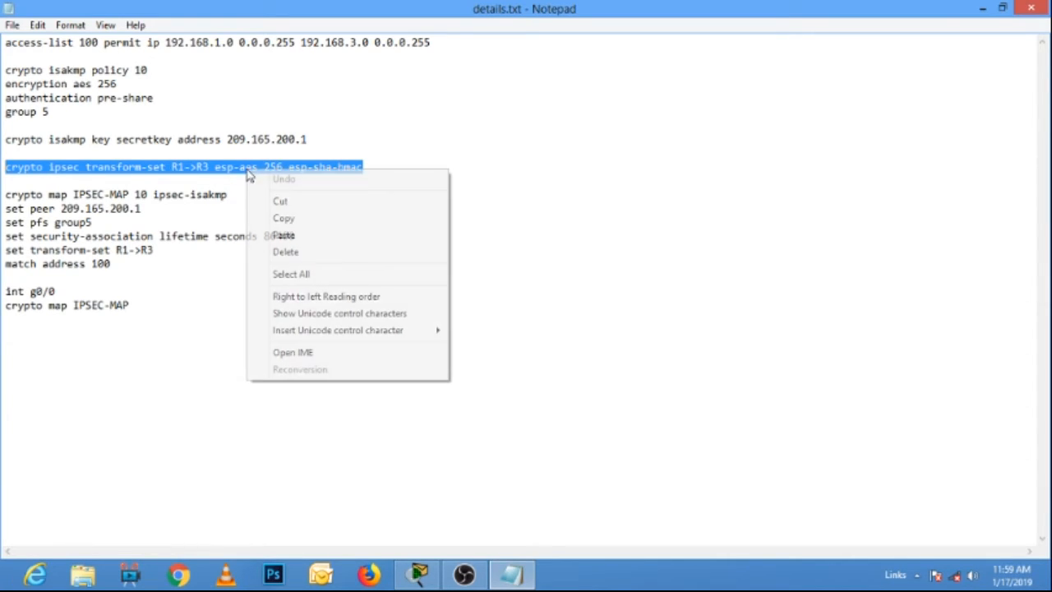
{"action": "left_click", "coordinate": [286, 216]}
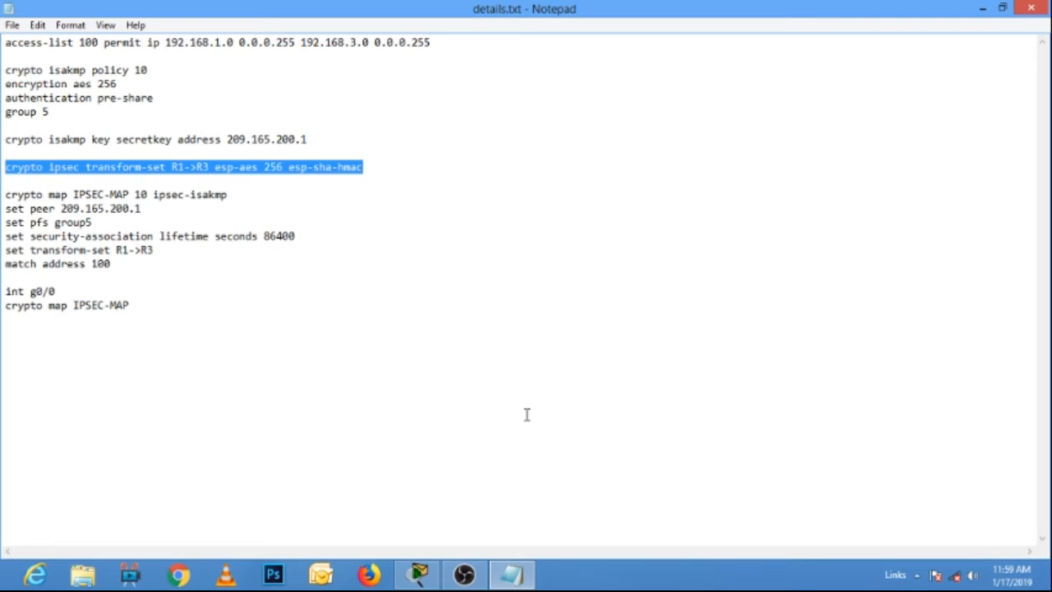
In Packet Tracer, paste and run crypto ipsec transform-set R1->R3 esp-aes 256 esp-sha-hmac on R1, widening its window, and close it.
{"action": "left_click", "coordinate": [418, 573]}
{"action": "left_click", "coordinate": [190, 212]}
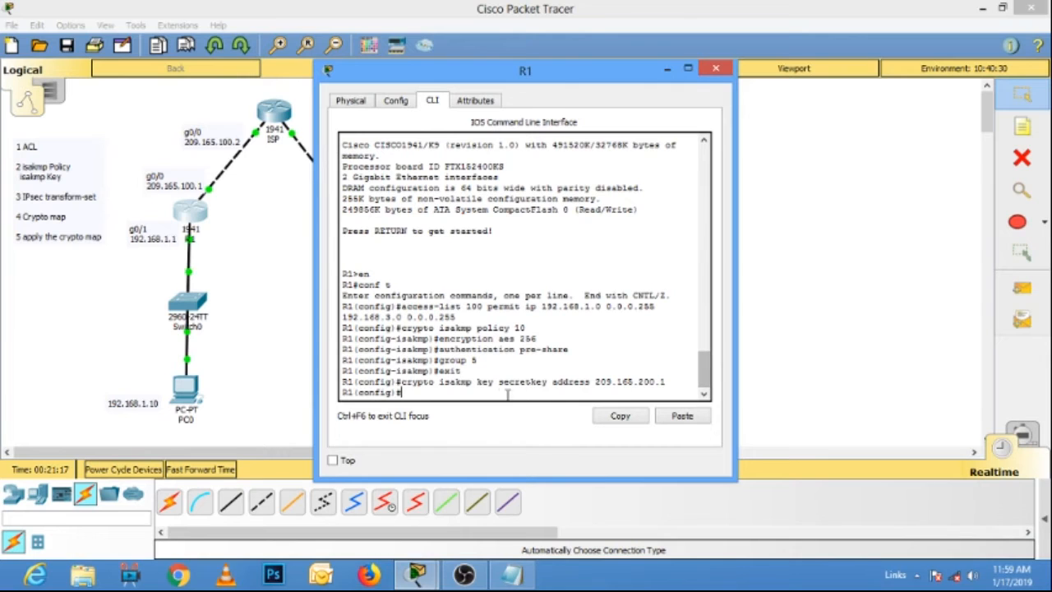
{"action": "right_click", "coordinate": [488, 393]}
{"action": "left_click", "coordinate": [522, 421]}
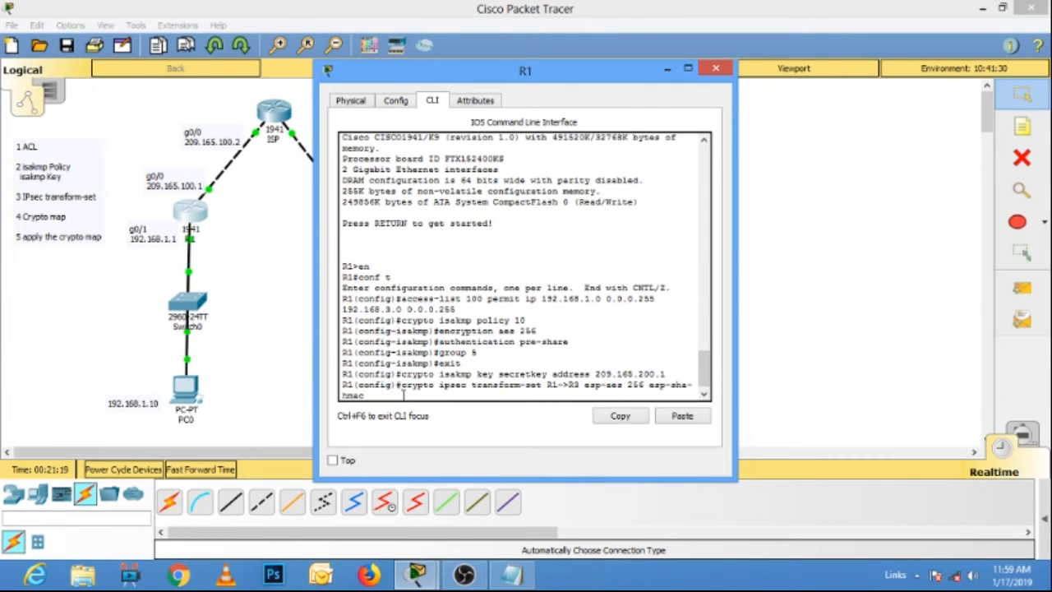
{"action": "left_click_drag", "start_coordinate": [739, 312], "coordinate": [892, 314]}
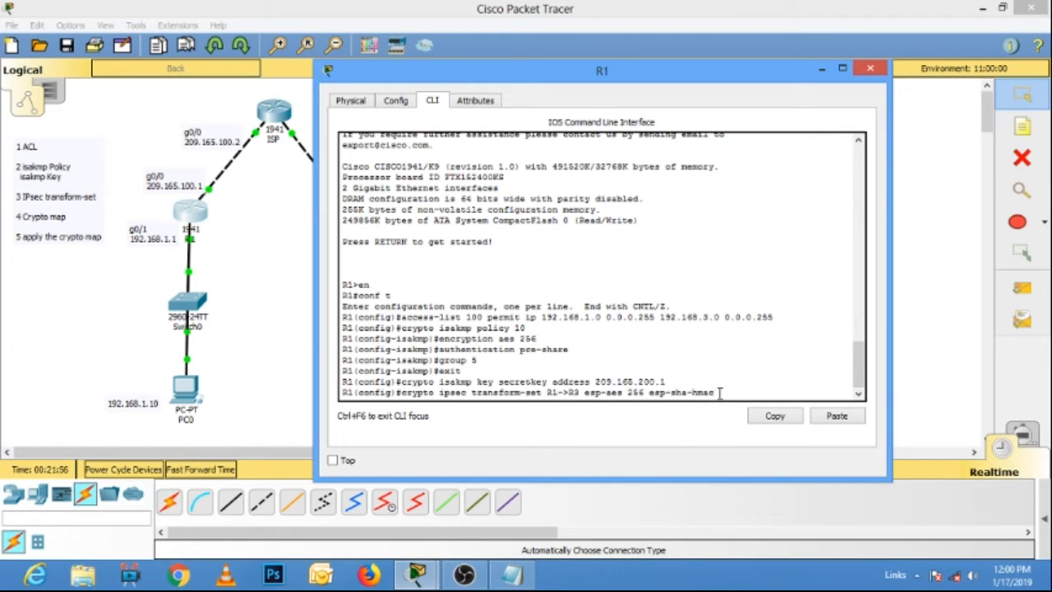
{"action": "key", "text": "Return"}
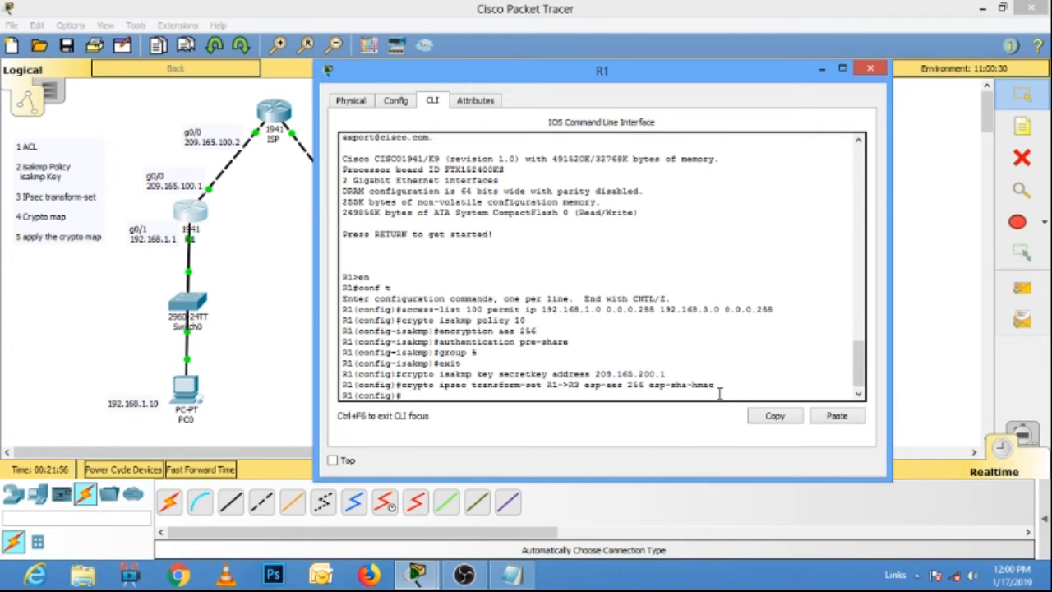
{"action": "left_click", "coordinate": [869, 69]}
Paste the transform-set command in R3's command line, rename the set R3->R1 with esp-aes 256 esp-sha-hmac, and run it.
{"action": "left_click", "coordinate": [352, 211]}
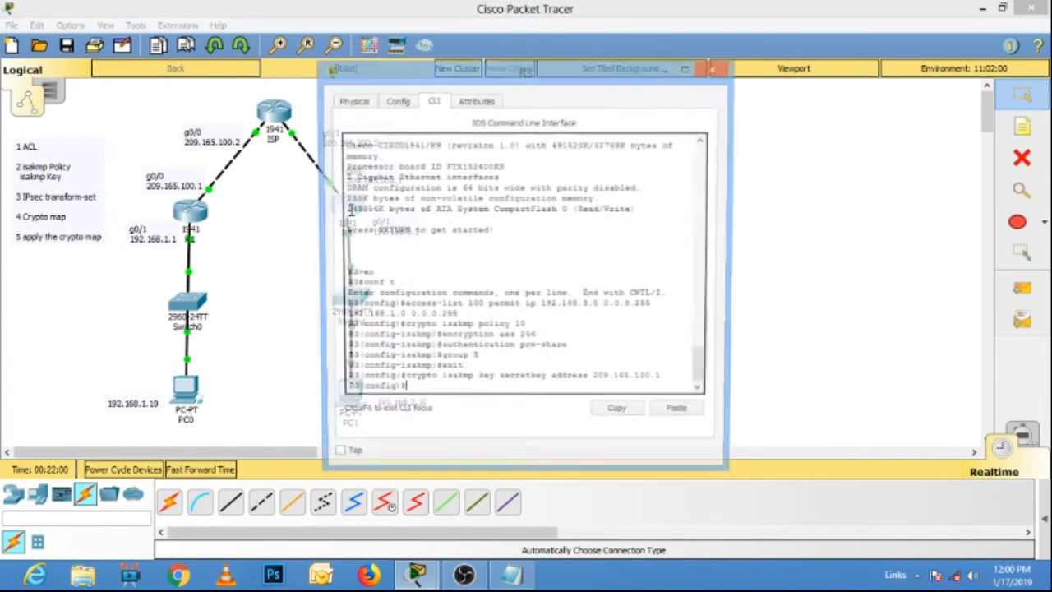
{"action": "left_click_drag", "start_coordinate": [732, 251], "coordinate": [930, 255]}
{"action": "right_click", "coordinate": [416, 391]}
{"action": "left_click", "coordinate": [442, 425]}
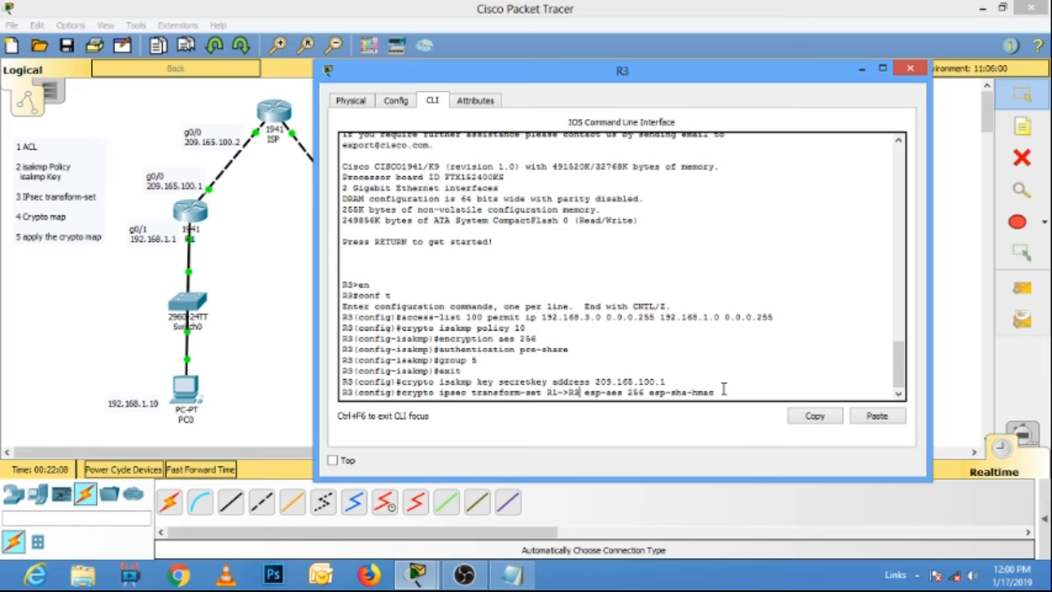
{"action": "key", "text": "BackSpace"}
{"action": "type", "text": "1"}
{"action": "key", "text": "BackSpace"}
{"action": "type", "text": "3"}
{"action": "left_click_drag", "start_coordinate": [607, 78], "coordinate": [673, 82]}
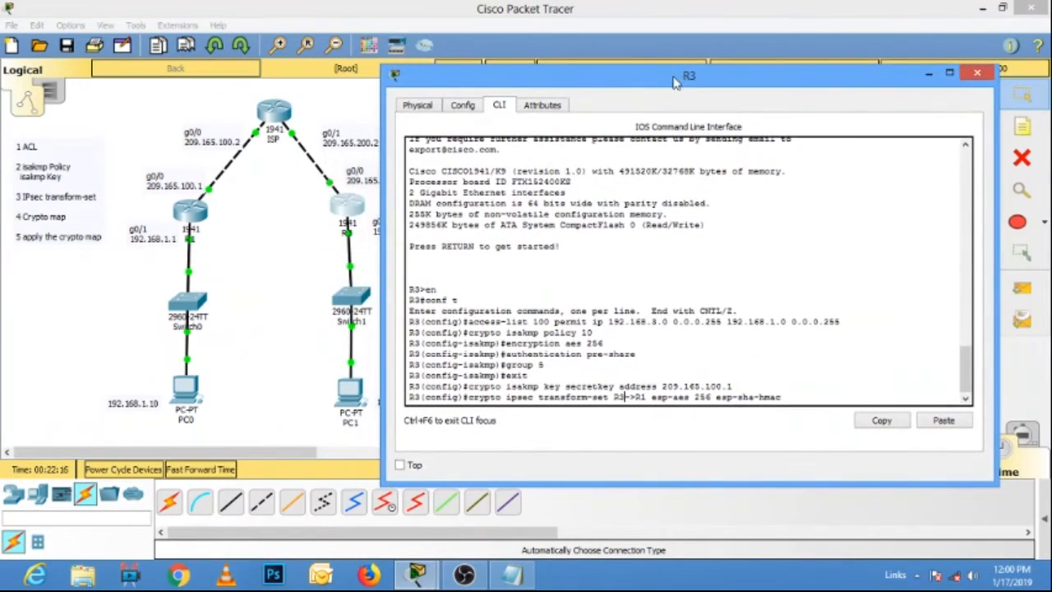
{"action": "key", "text": "Return"}
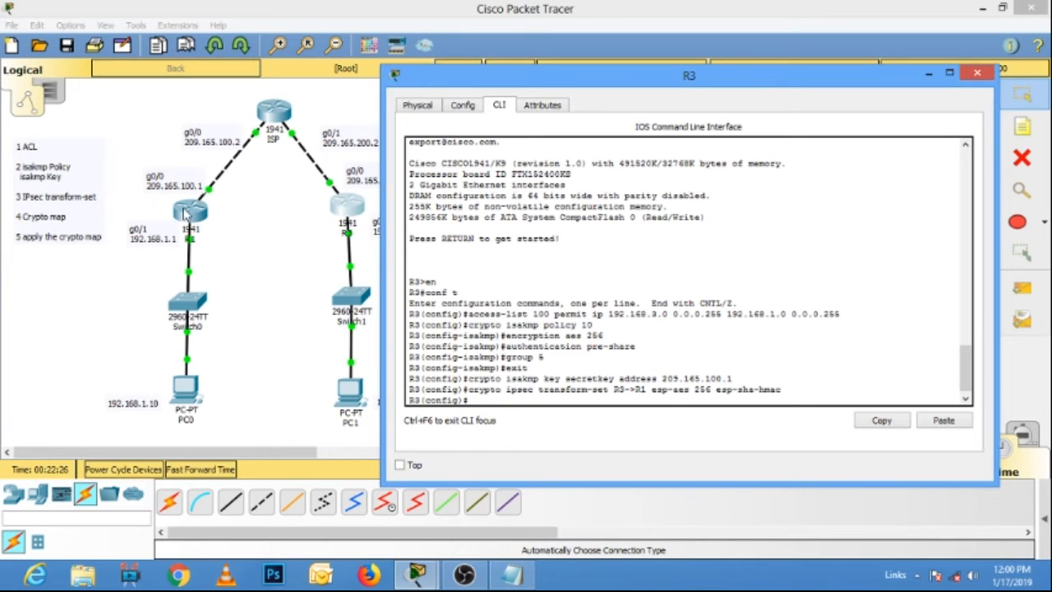
In details.txt in Notepad, review the crypto map block's name, sequence number, peer address, pfs group and security-association lifetime.
{"action": "left_click", "coordinate": [512, 573]}
{"action": "left_click", "coordinate": [142, 195]}
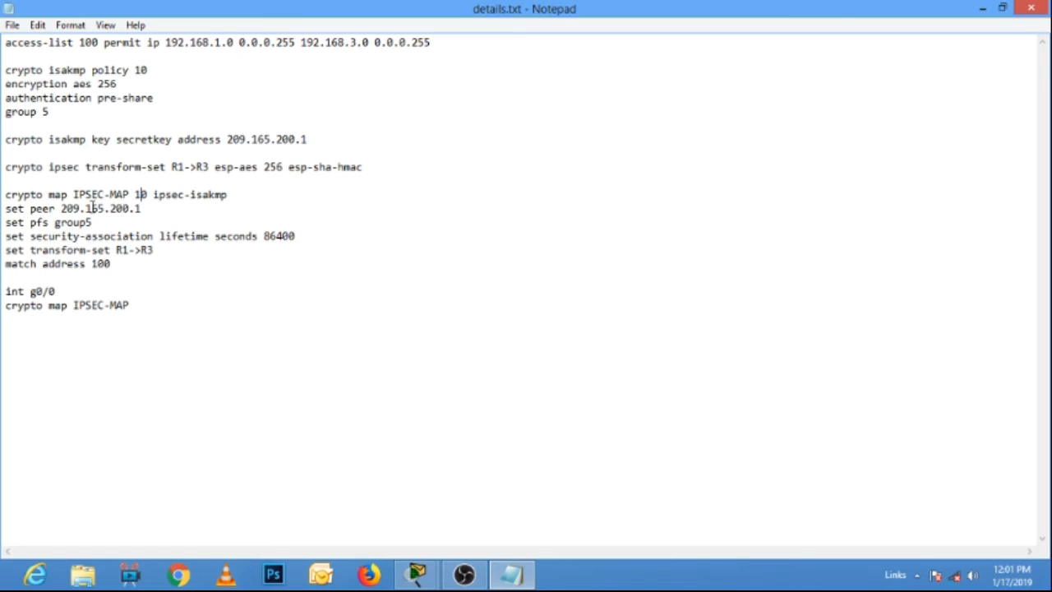
{"action": "left_click_drag", "start_coordinate": [73, 195], "coordinate": [124, 195]}
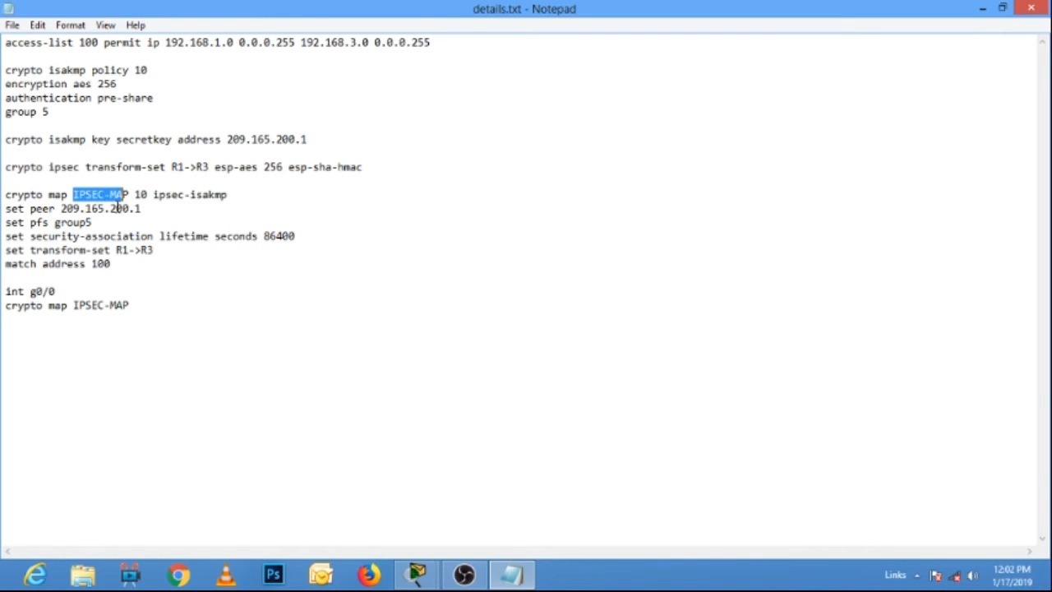
{"action": "double_click", "coordinate": [141, 195]}
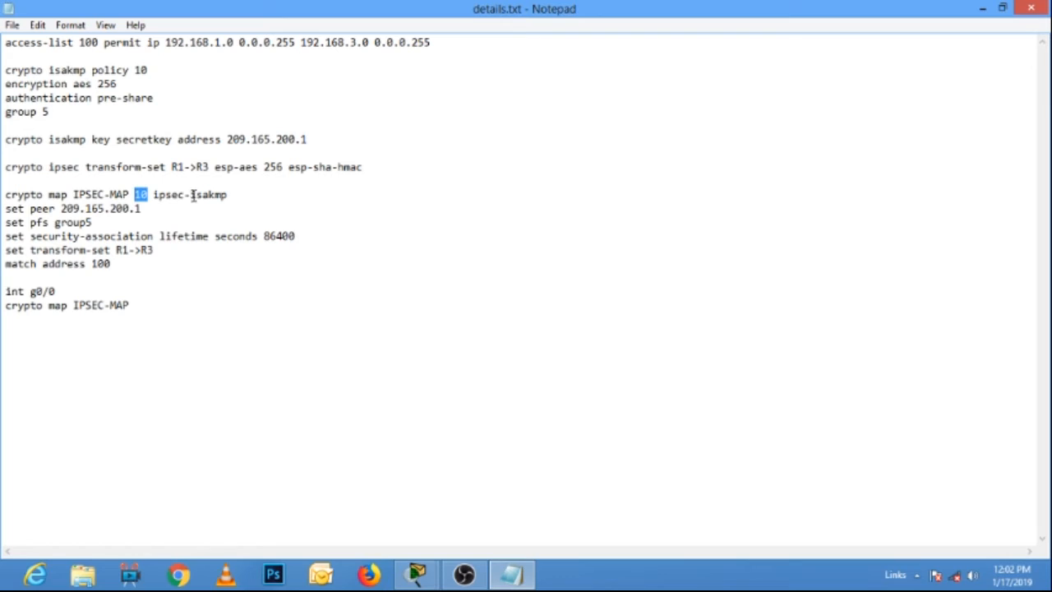
{"action": "left_click", "coordinate": [25, 209]}
{"action": "left_click_drag", "start_coordinate": [142, 209], "coordinate": [50, 222]}
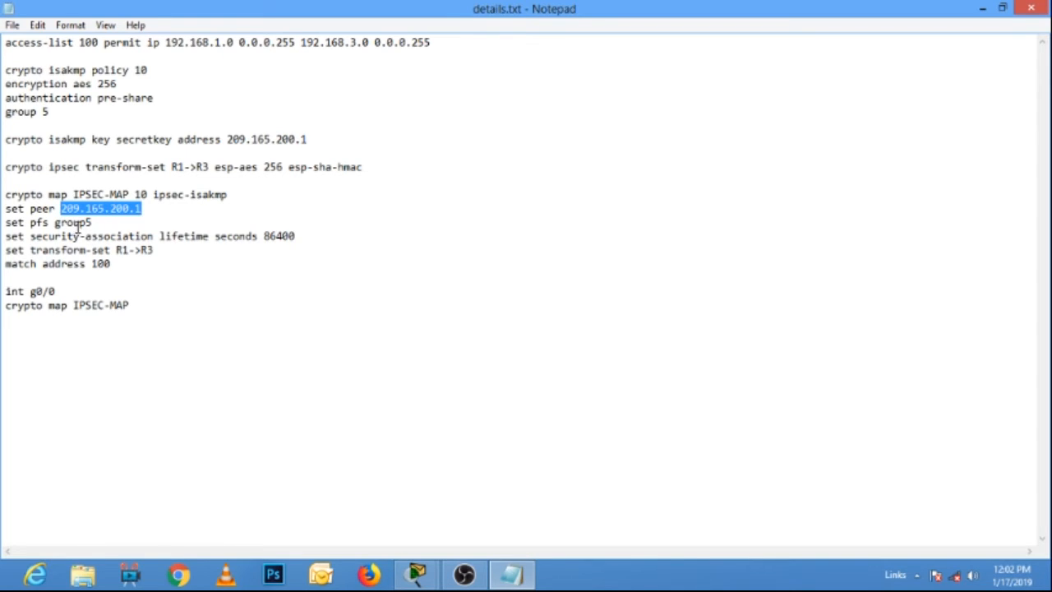
{"action": "left_click_drag", "start_coordinate": [93, 222], "coordinate": [4, 224]}
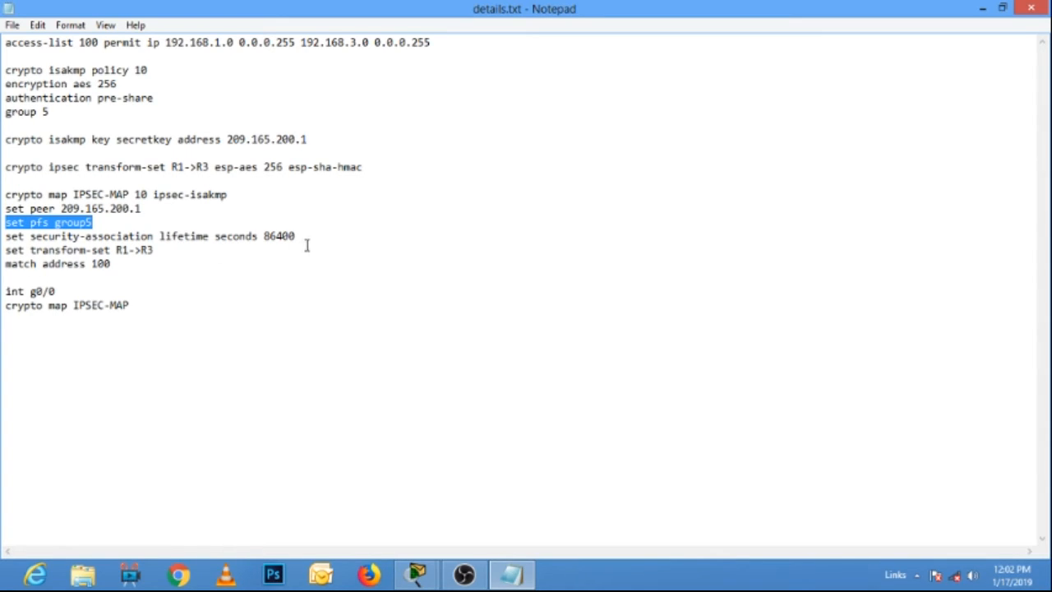
{"action": "left_click_drag", "start_coordinate": [301, 236], "coordinate": [3, 236]}
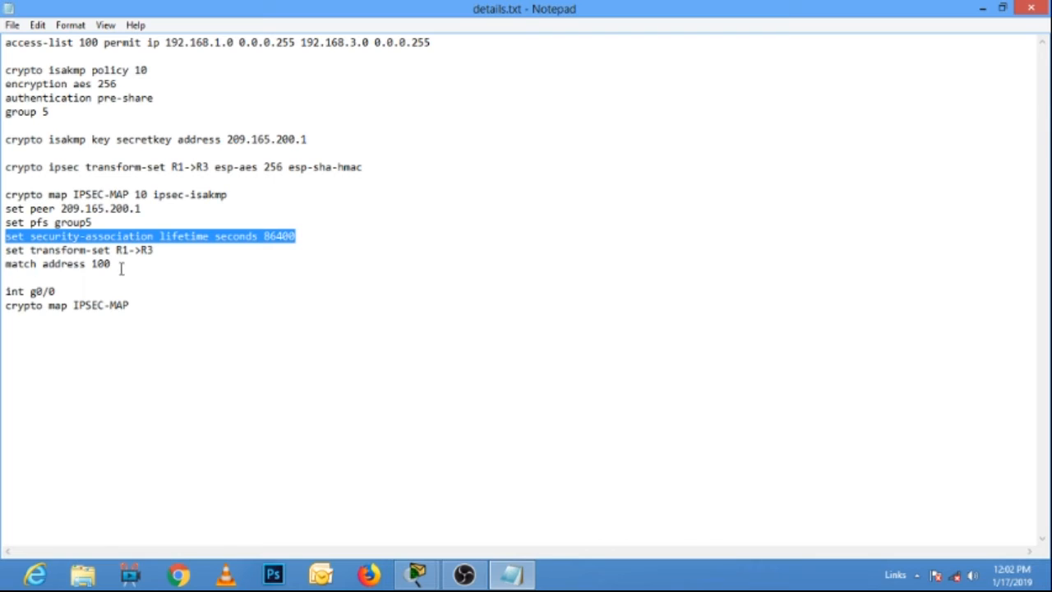
Copy the whole crypto map IPSEC-MAP 10 ipsec-isakmp block, through match address 100.
{"action": "left_click_drag", "start_coordinate": [127, 269], "coordinate": [4, 194]}
{"action": "right_click", "coordinate": [41, 223]}
{"action": "left_click", "coordinate": [77, 268]}
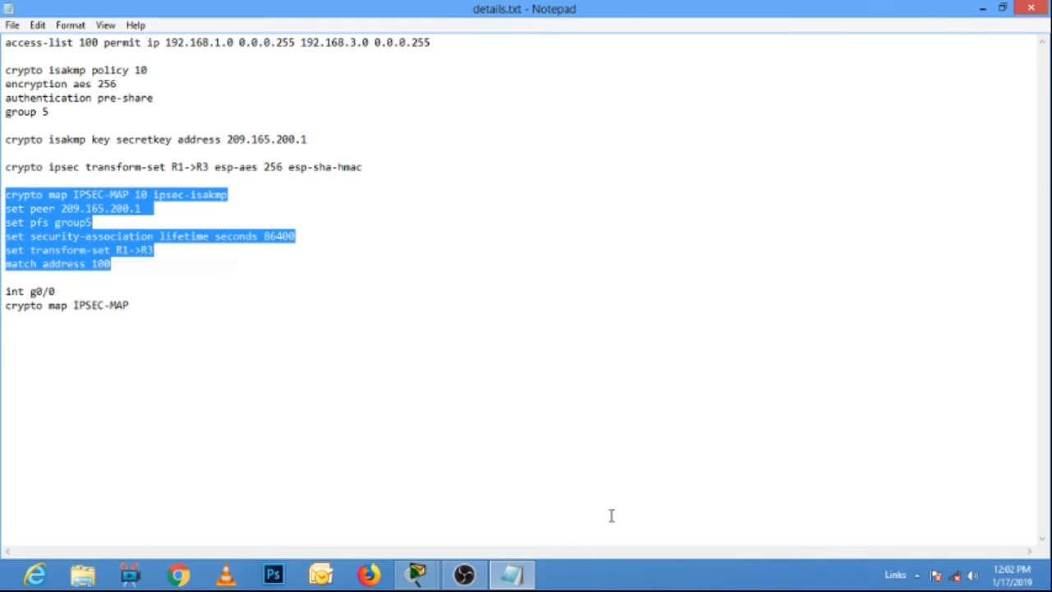
In Packet Tracer, paste and run the copied crypto map IPSEC-MAP 10 block in R1's command line, widening its window, and close it.
{"action": "left_click", "coordinate": [417, 573]}
{"action": "left_click", "coordinate": [404, 497]}
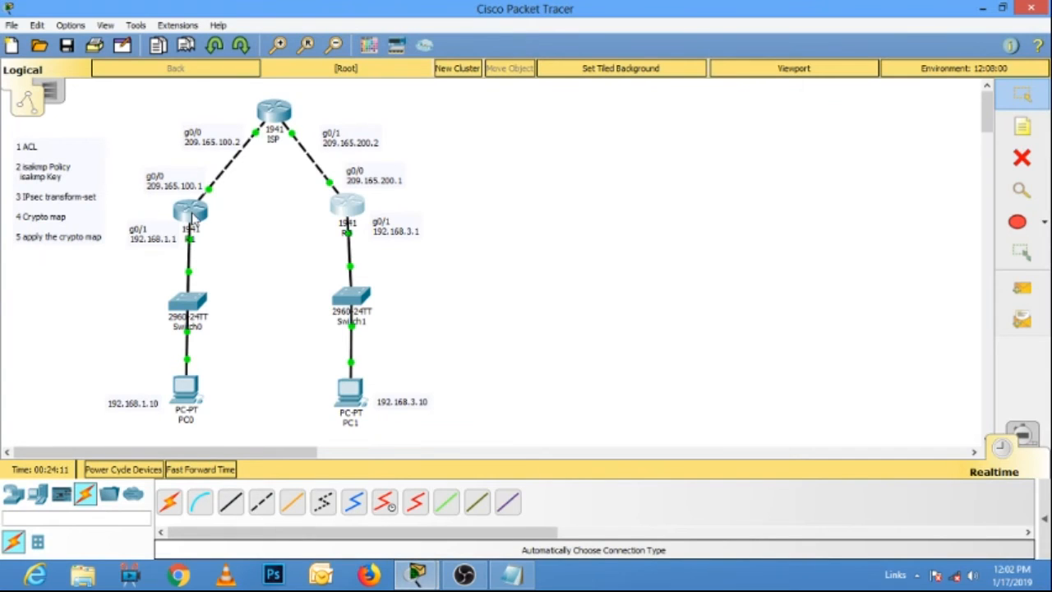
{"action": "left_click", "coordinate": [196, 217]}
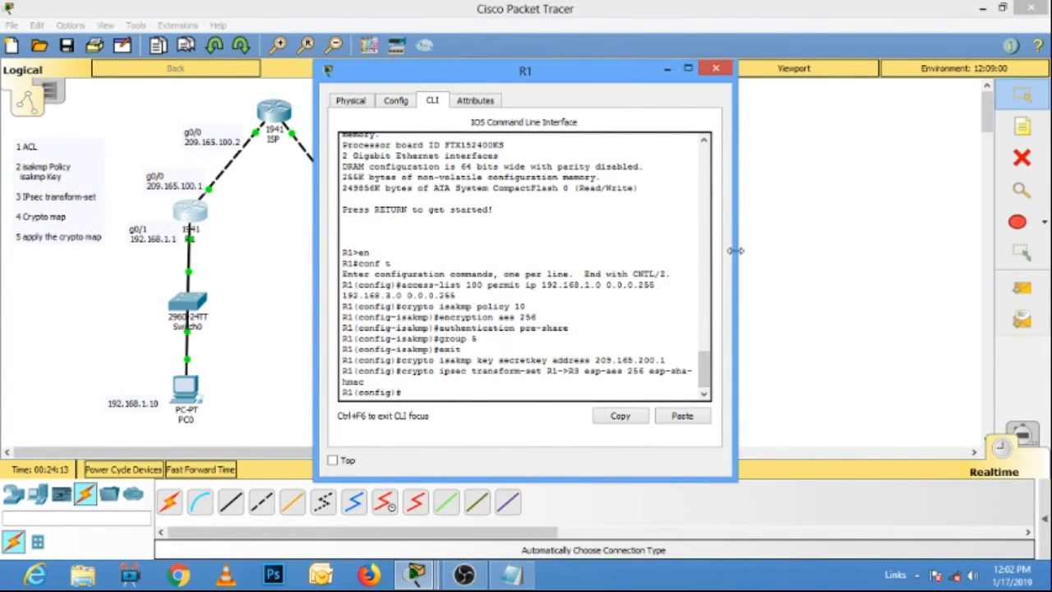
{"action": "left_click_drag", "start_coordinate": [735, 256], "coordinate": [812, 255]}
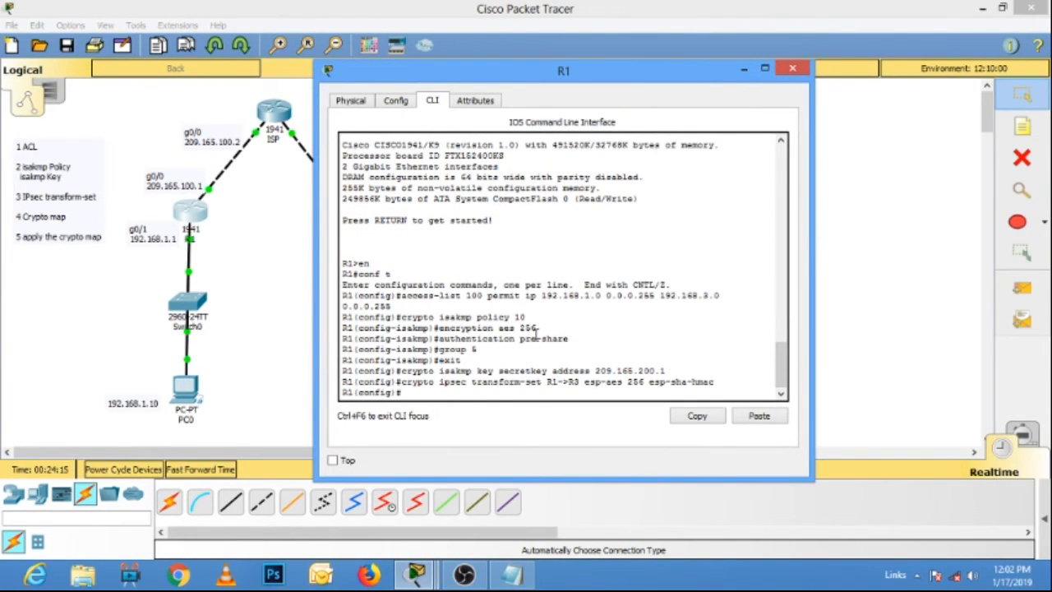
{"action": "right_click", "coordinate": [416, 393]}
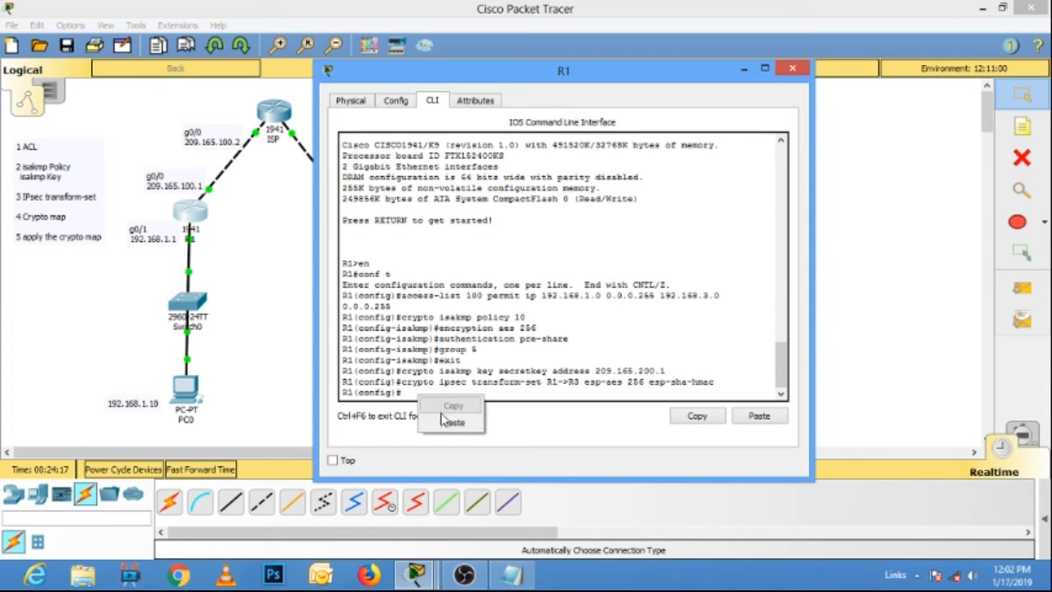
{"action": "left_click", "coordinate": [444, 418]}
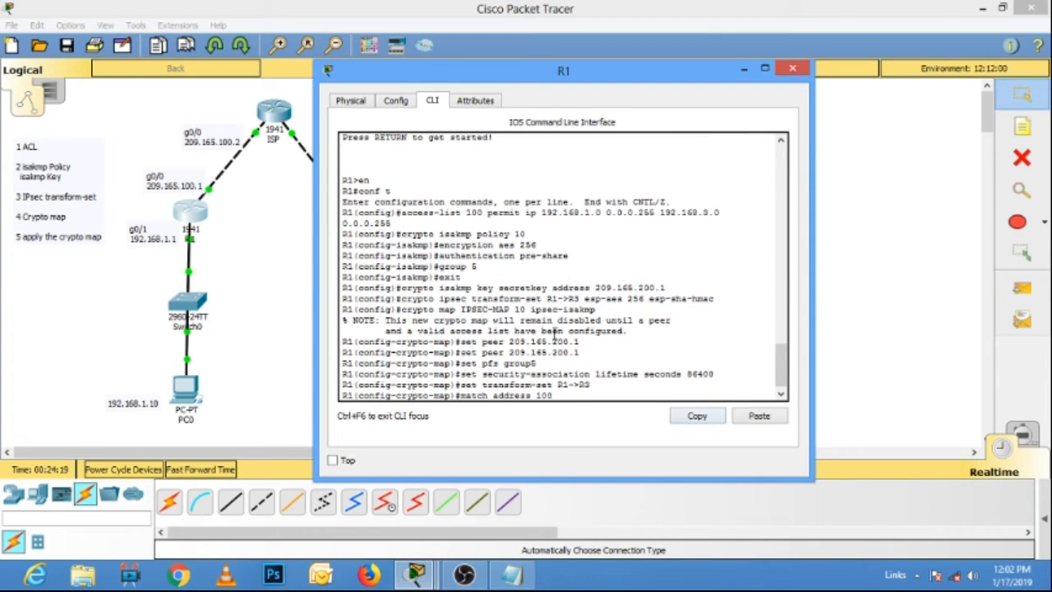
{"action": "key", "text": "Return"}
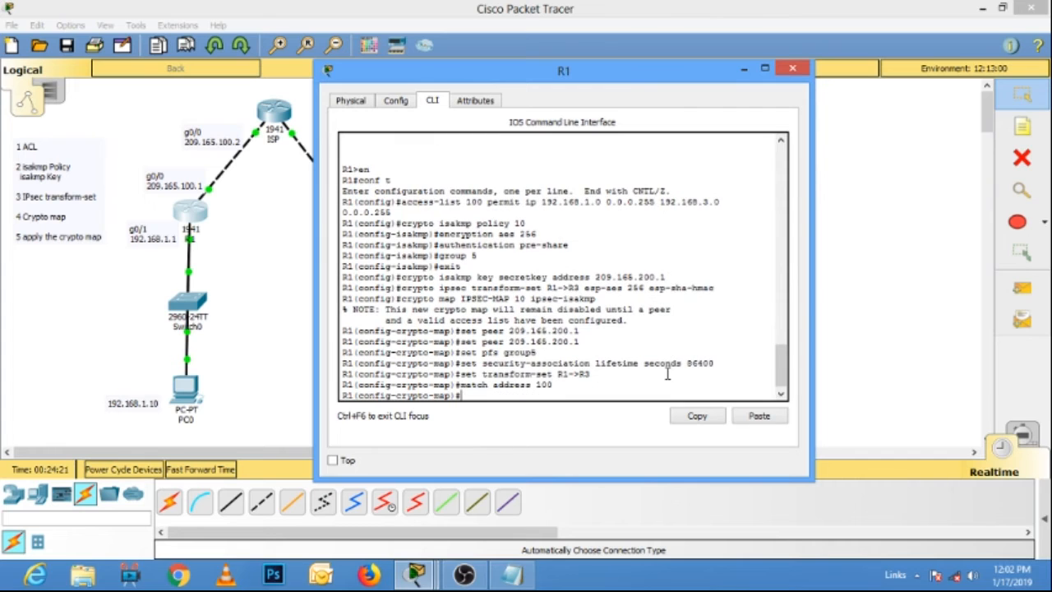
{"action": "left_click", "coordinate": [792, 69]}
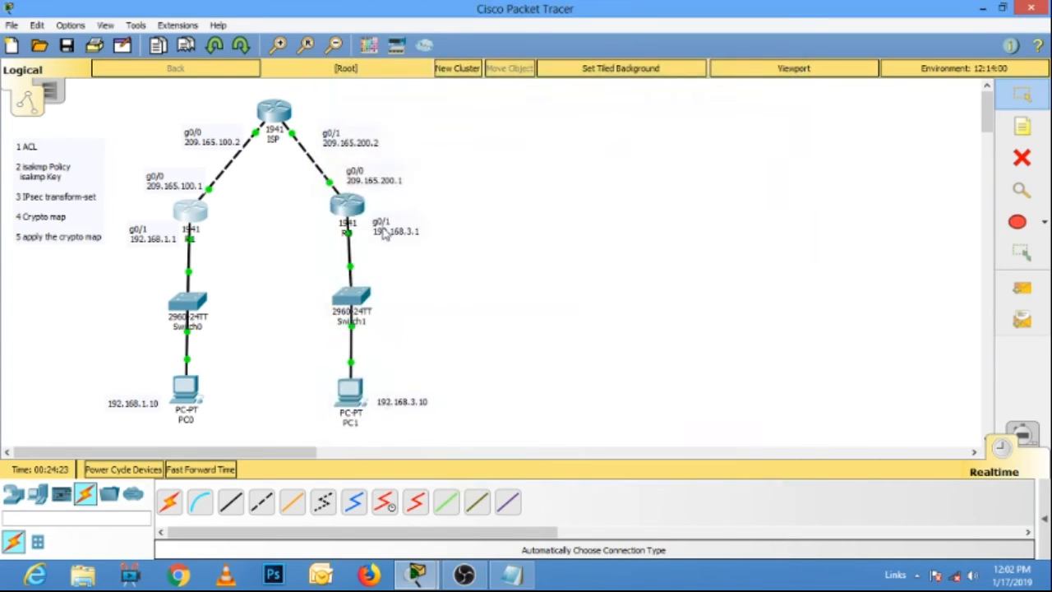
In details.txt in Notepad, change the crypto map's peer to 209.165.100.1 and transform-set to R3->R1, and copy the whole block.
{"action": "left_click", "coordinate": [511, 575]}
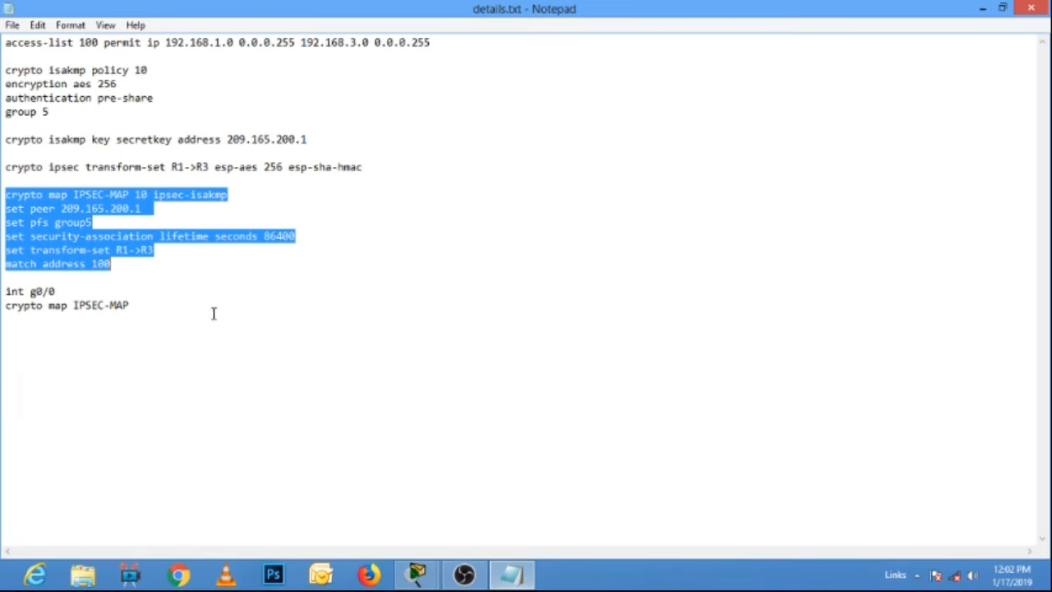
{"action": "left_click", "coordinate": [142, 208]}
{"action": "left_click", "coordinate": [123, 209]}
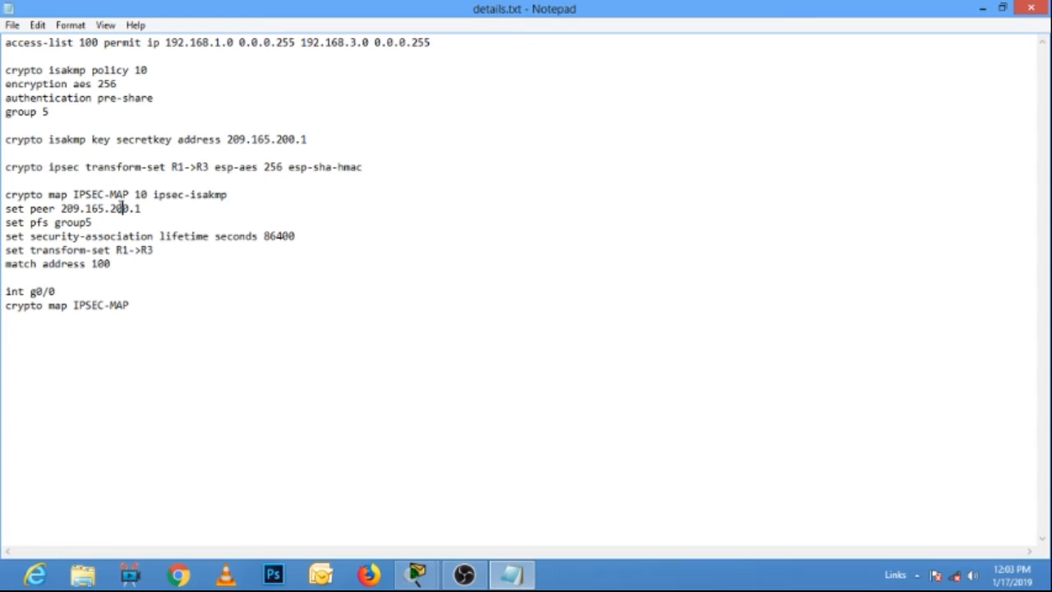
{"action": "key", "text": "BackSpace"}
{"action": "type", "text": "1"}
{"action": "key", "text": "BackSpace"}
{"action": "type", "text": "3"}
{"action": "left_click_drag", "start_coordinate": [115, 265], "coordinate": [5, 196]}
{"action": "right_click", "coordinate": [37, 202]}
{"action": "left_click", "coordinate": [72, 252]}
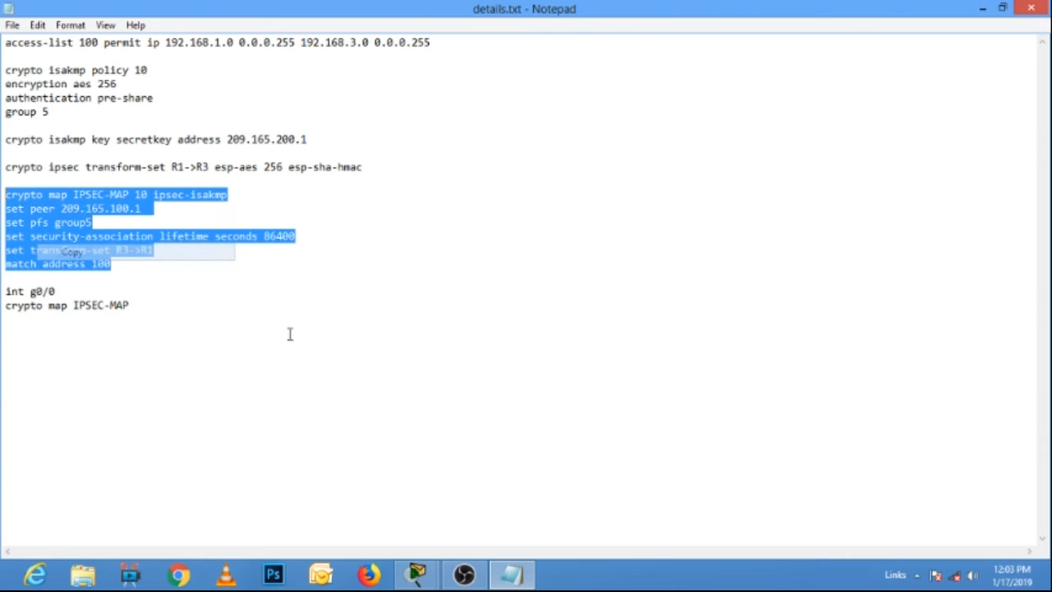
In Packet Tracer, paste the edited crypto map IPSEC-MAP 10 block into R3's command line and run it through match address 100.
{"action": "mouse_move", "coordinate": [417, 575]}
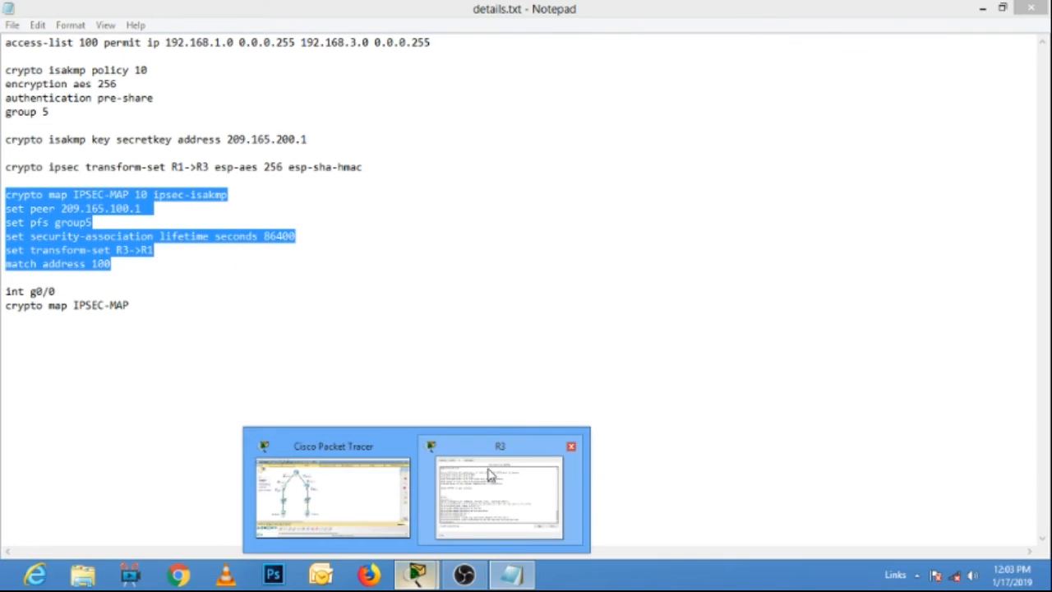
{"action": "left_click", "coordinate": [328, 492]}
{"action": "left_click", "coordinate": [361, 204]}
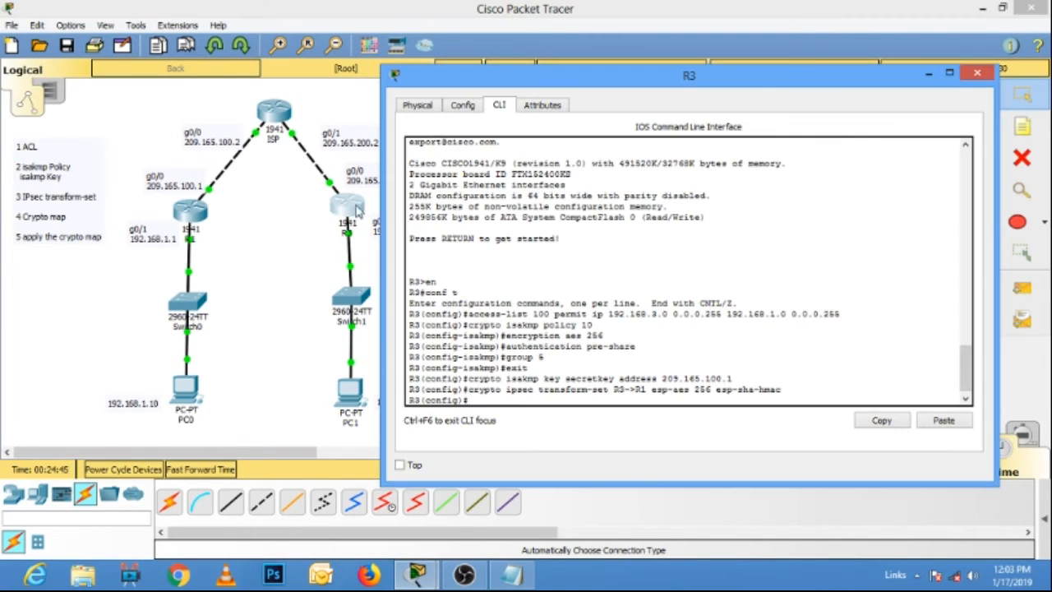
{"action": "right_click", "coordinate": [502, 400]}
{"action": "left_click", "coordinate": [535, 419]}
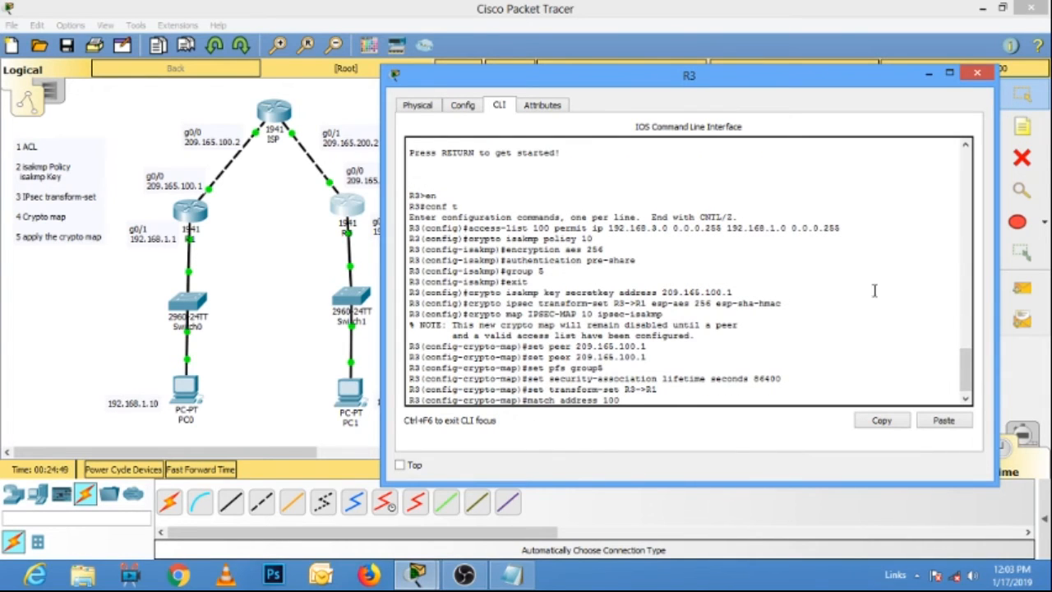
{"action": "key", "text": "Return"}
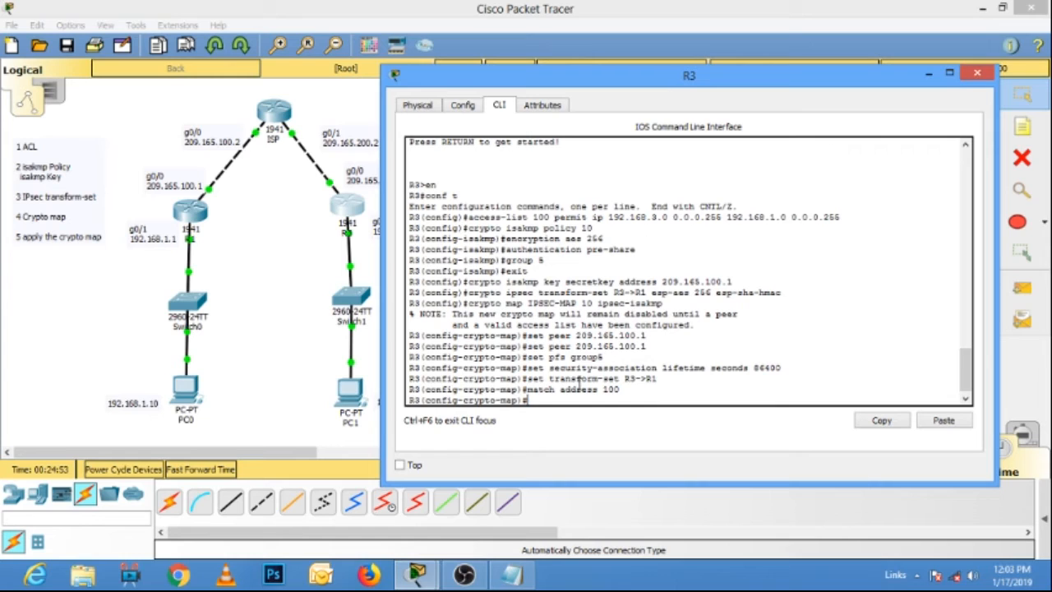
Check the interface commands in details.txt in Notepad, return to R3's command line, exit crypto map mode and enter int g0/0.
{"action": "left_click", "coordinate": [511, 574]}
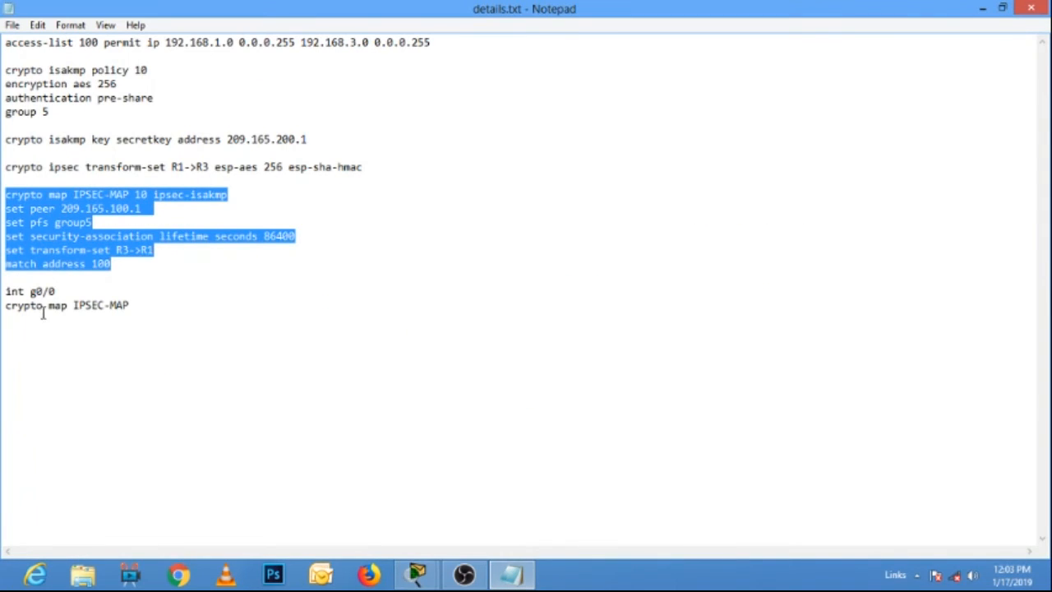
{"action": "left_click_drag", "start_coordinate": [130, 305], "coordinate": [11, 305]}
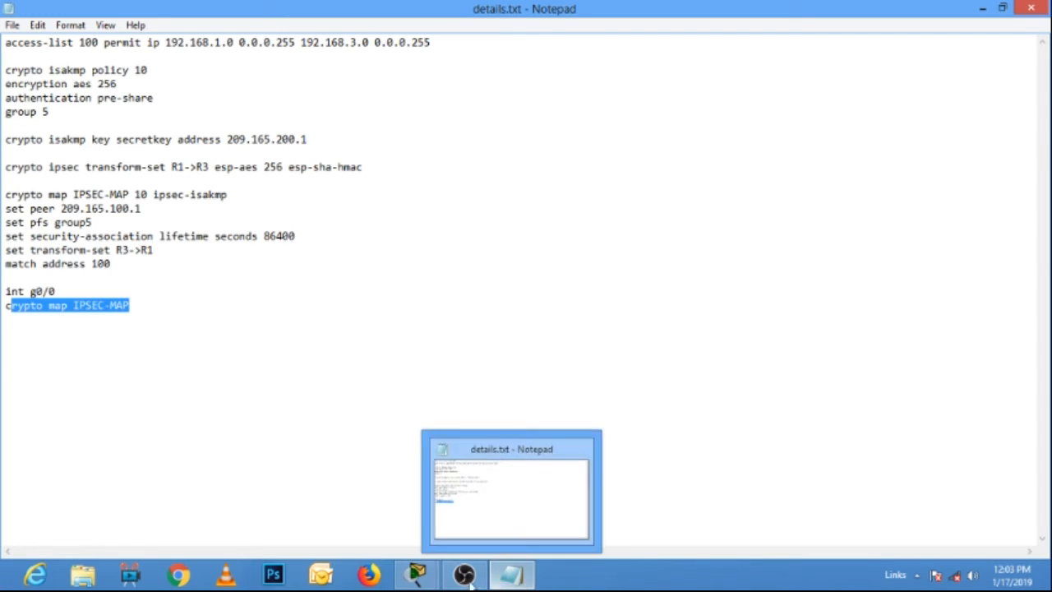
{"action": "left_click", "coordinate": [424, 580]}
{"action": "left_click", "coordinate": [481, 472]}
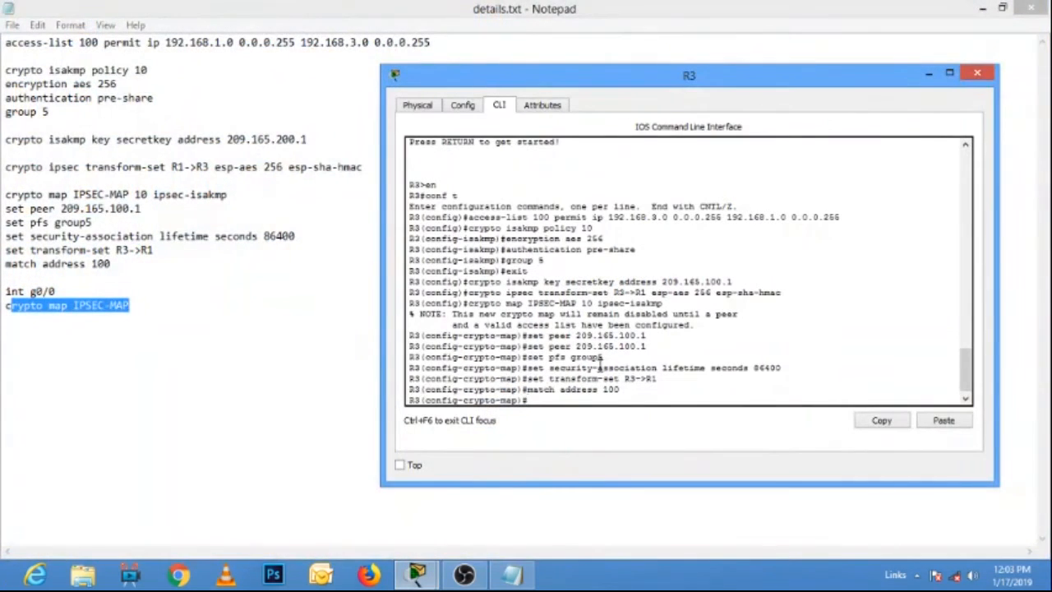
{"action": "type", "text": "exit"}
{"action": "key", "text": "Return"}
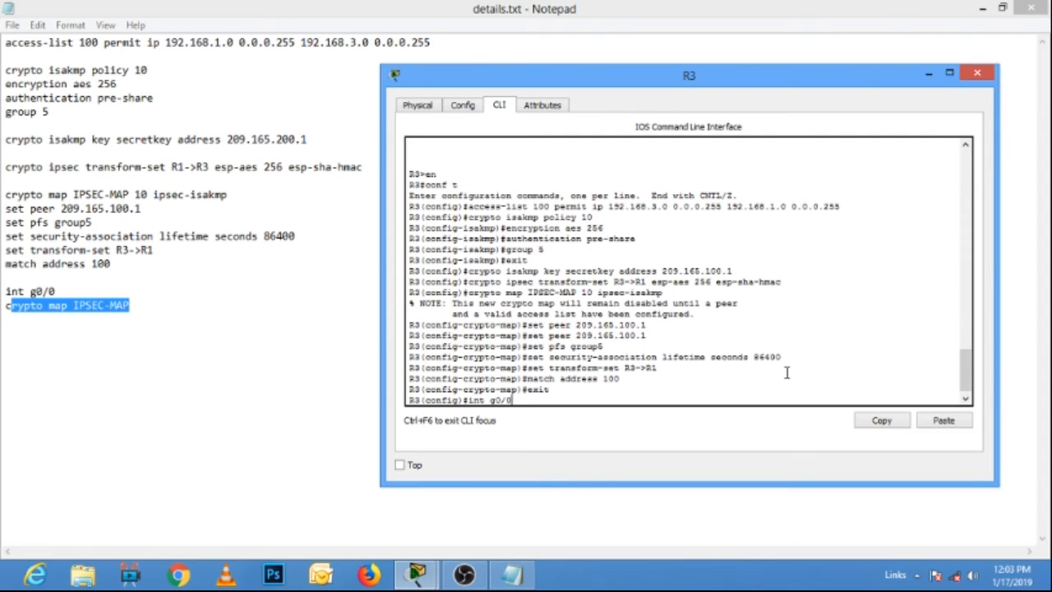
{"action": "key", "text": "Return"}
Apply crypto map IPSEC-MAP to R3's g0/0 interface and close the R3 window.
{"action": "type", "text": "crypot"}
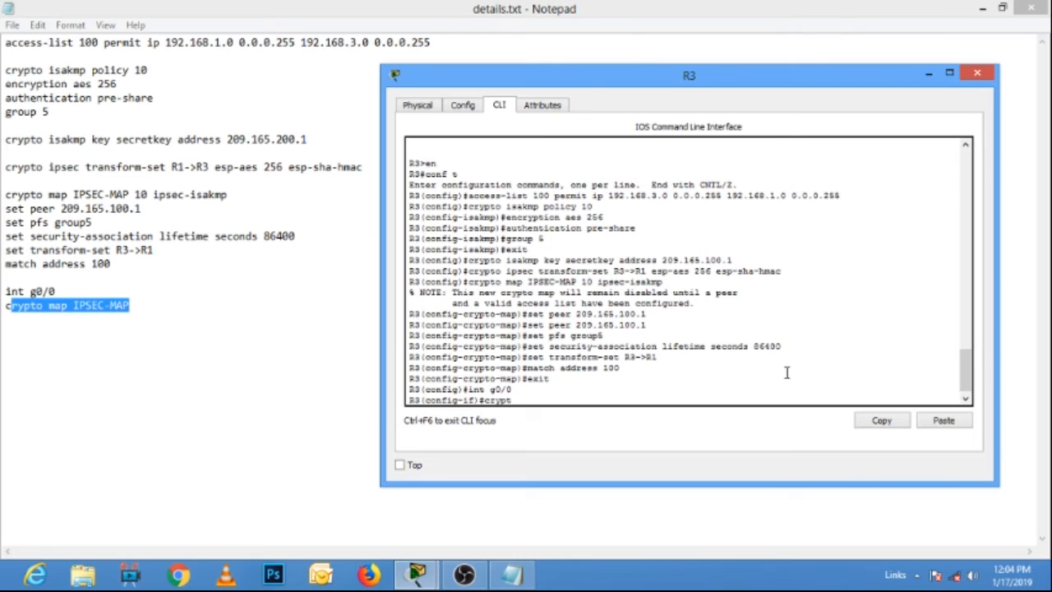
{"action": "type", "text": "o"}
{"action": "key", "text": "Tab"}
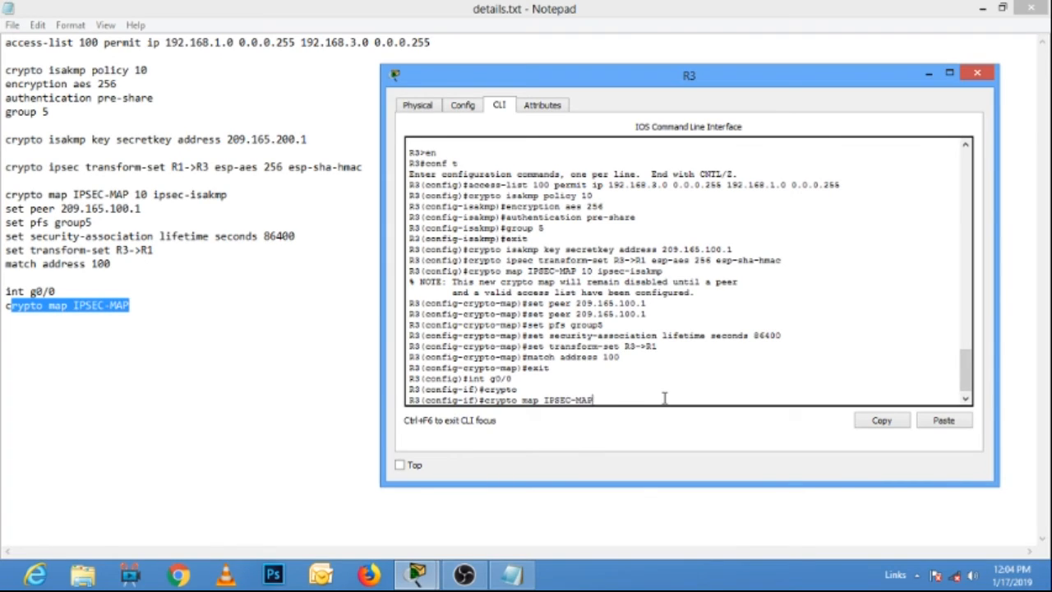
{"action": "key", "text": "Return"}
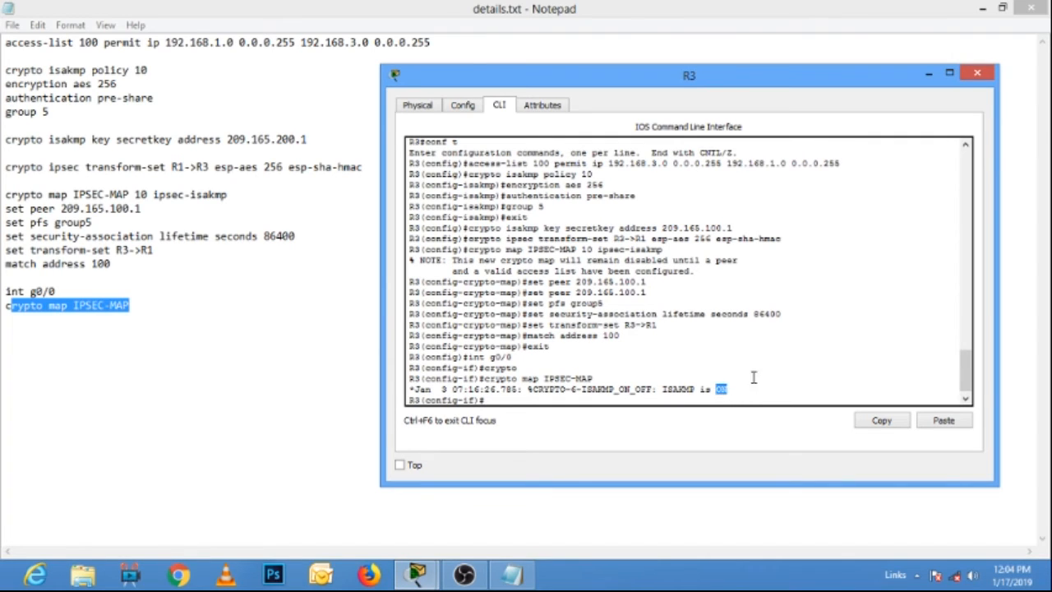
{"action": "left_click", "coordinate": [977, 73]}
In Packet Tracer, open R1's command line, exit crypto map configuration and enter interface configuration for g0/0.
{"action": "left_click", "coordinate": [420, 573]}
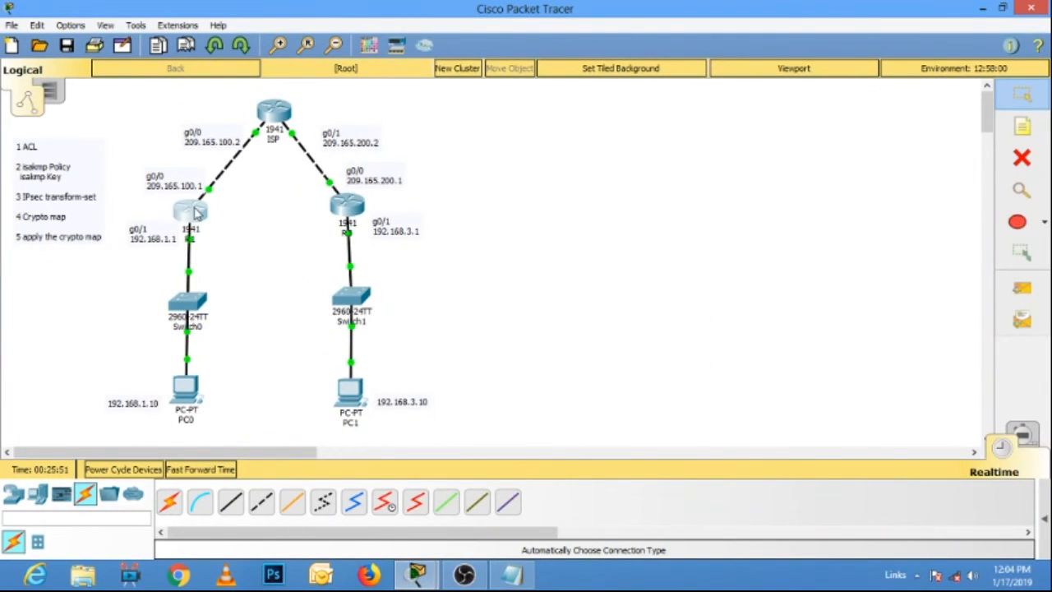
{"action": "left_click", "coordinate": [194, 212]}
{"action": "type", "text": "exit"}
{"action": "key", "text": "Return"}
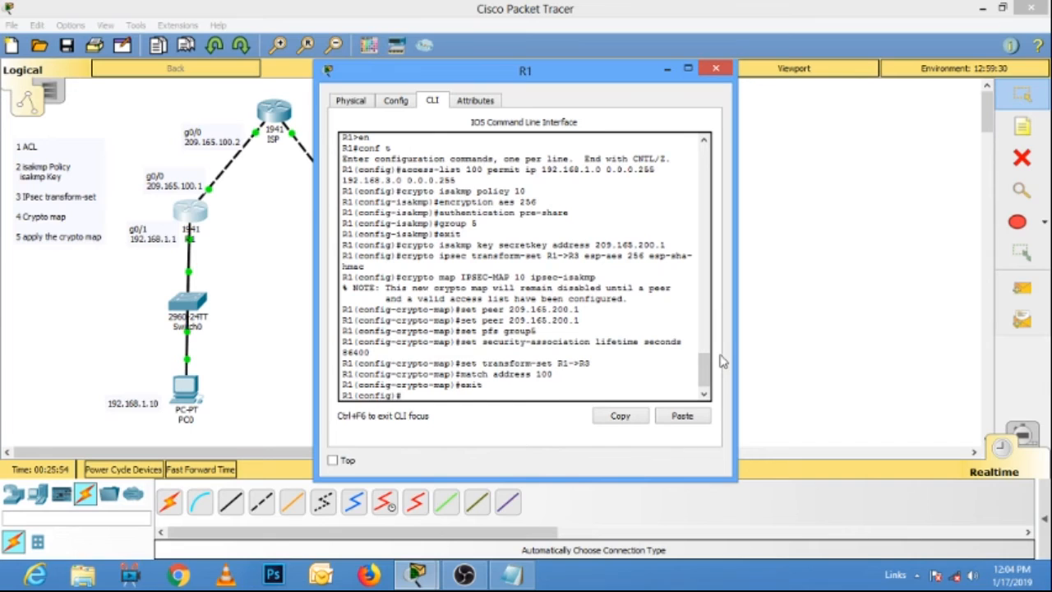
{"action": "type", "text": "int g0/0"}
{"action": "key", "text": "Return"}
Apply crypto map IPSEC-MAP to R1's g0/0 interface and close the R1 window.
{"action": "type", "text": "cry"}
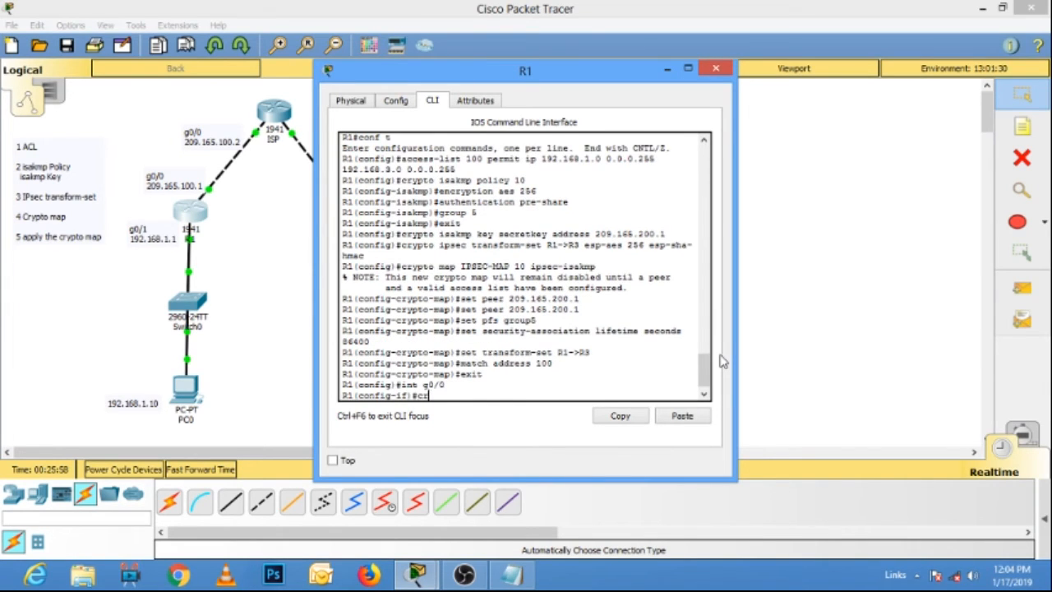
{"action": "key", "text": "Tab"}
{"action": "type", "text": "map"}
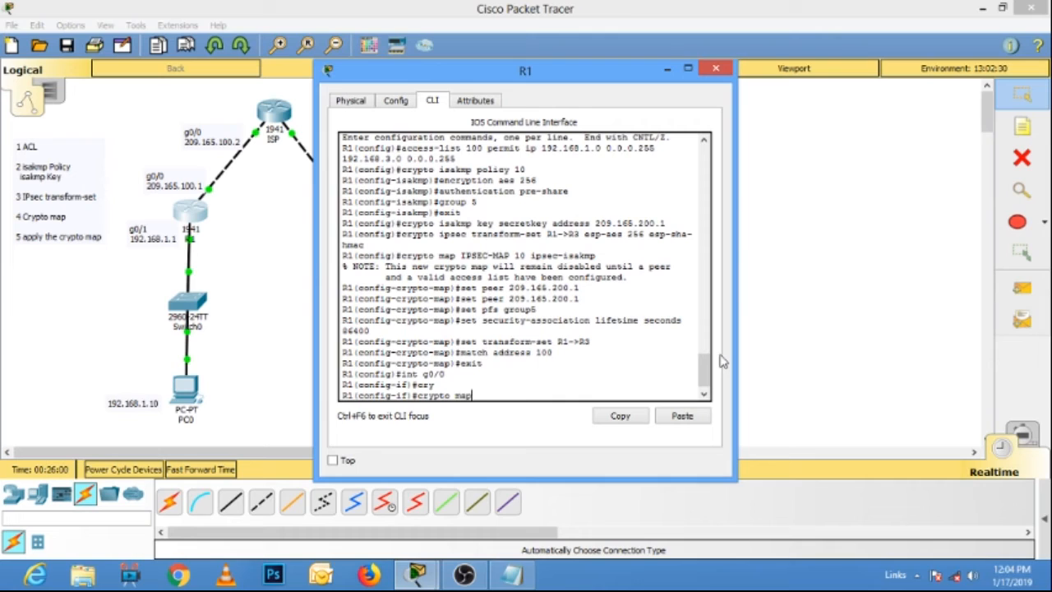
{"action": "type", "text": " IPSEC-mM"}
{"action": "key", "text": "Return"}
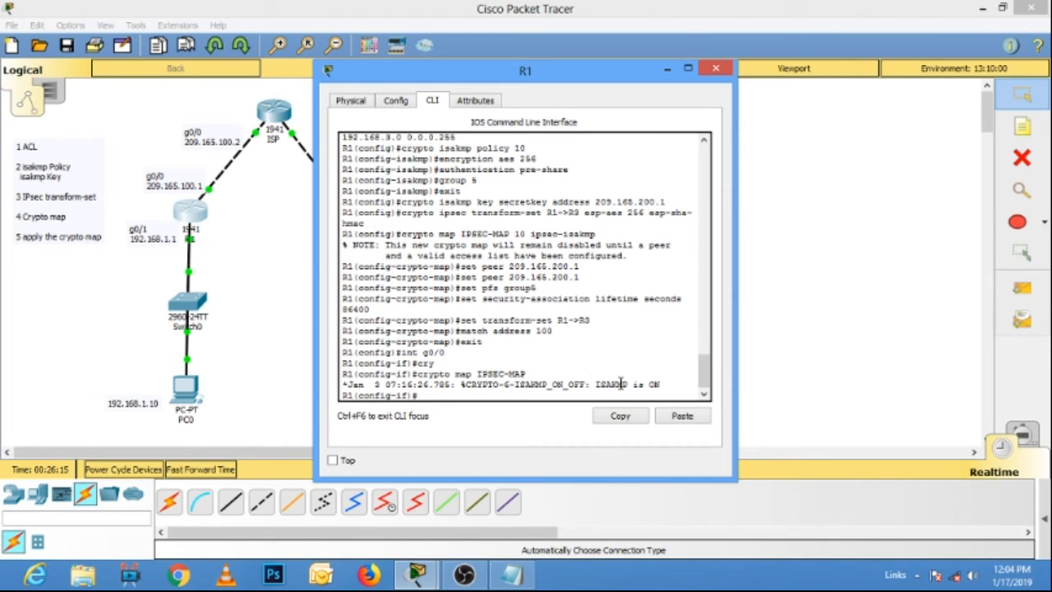
{"action": "left_click", "coordinate": [715, 68]}
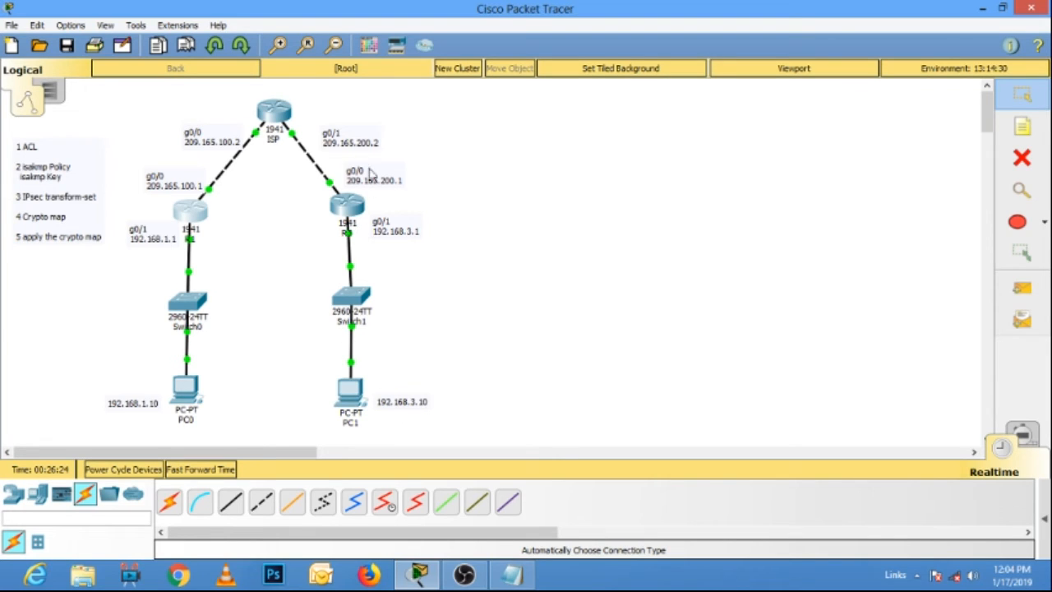
Run show ip route on the ISP router, widen its window to read the routing table, and close it.
{"action": "mouse_move", "coordinate": [192, 216]}
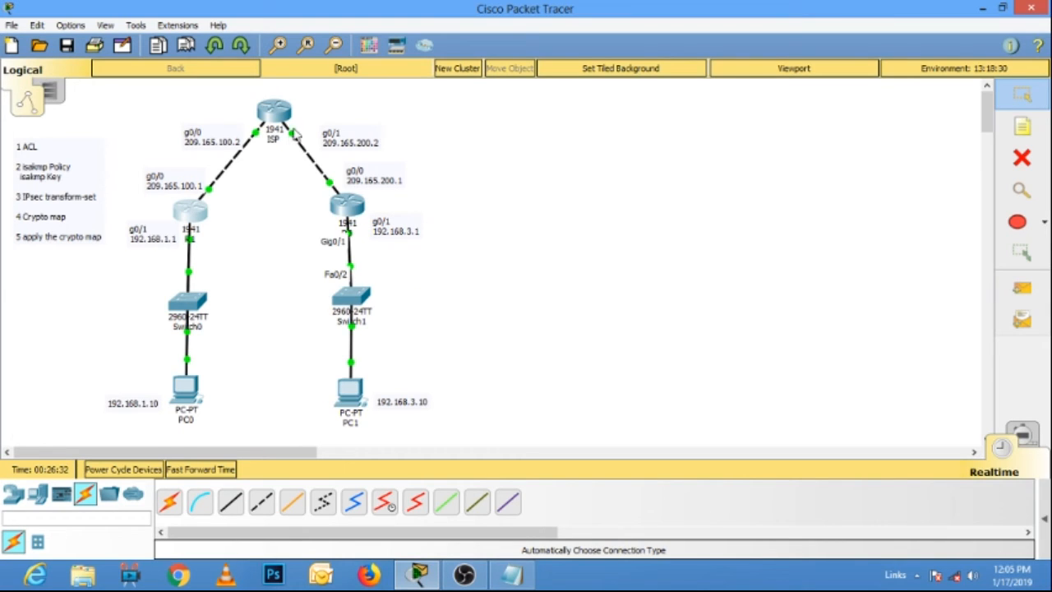
{"action": "mouse_move", "coordinate": [273, 125]}
{"action": "left_click", "coordinate": [278, 115]}
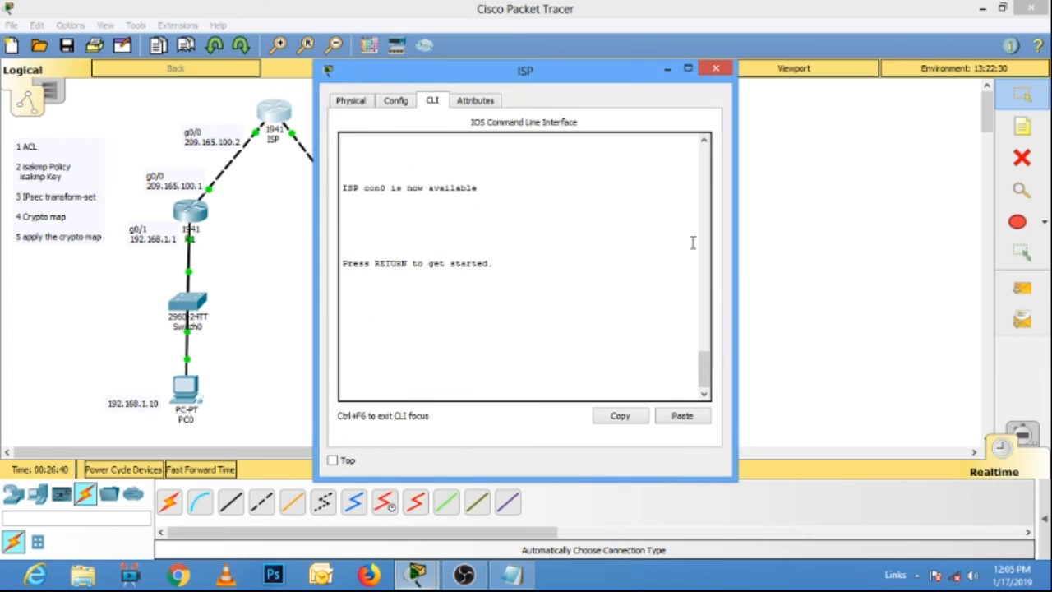
{"action": "key", "text": "Return"}
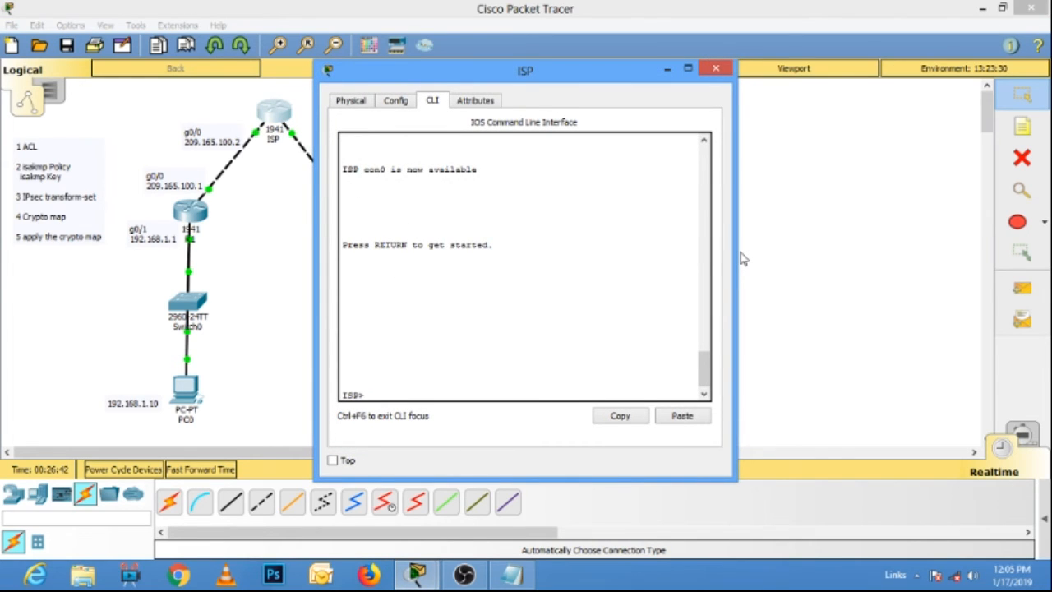
{"action": "type", "text": "show ip route"}
{"action": "key", "text": "Return"}
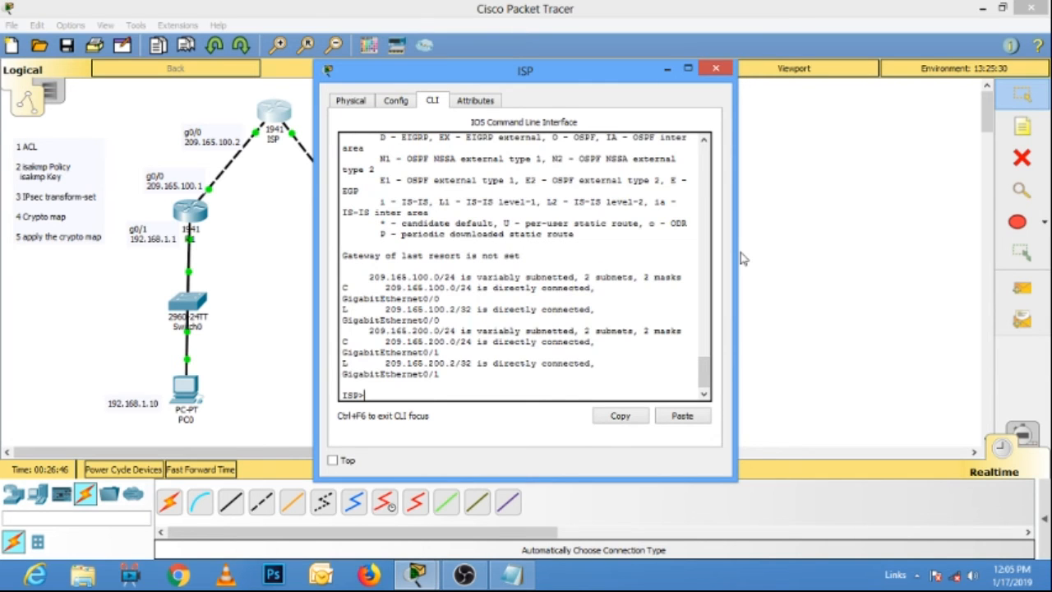
{"action": "left_click_drag", "start_coordinate": [737, 246], "coordinate": [928, 248]}
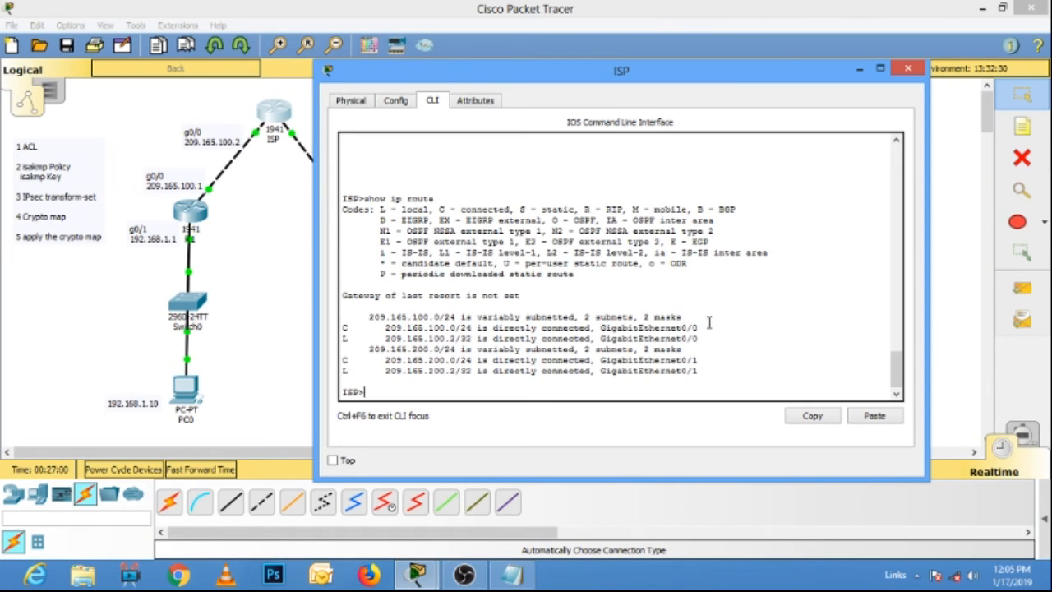
{"action": "left_click", "coordinate": [912, 71]}
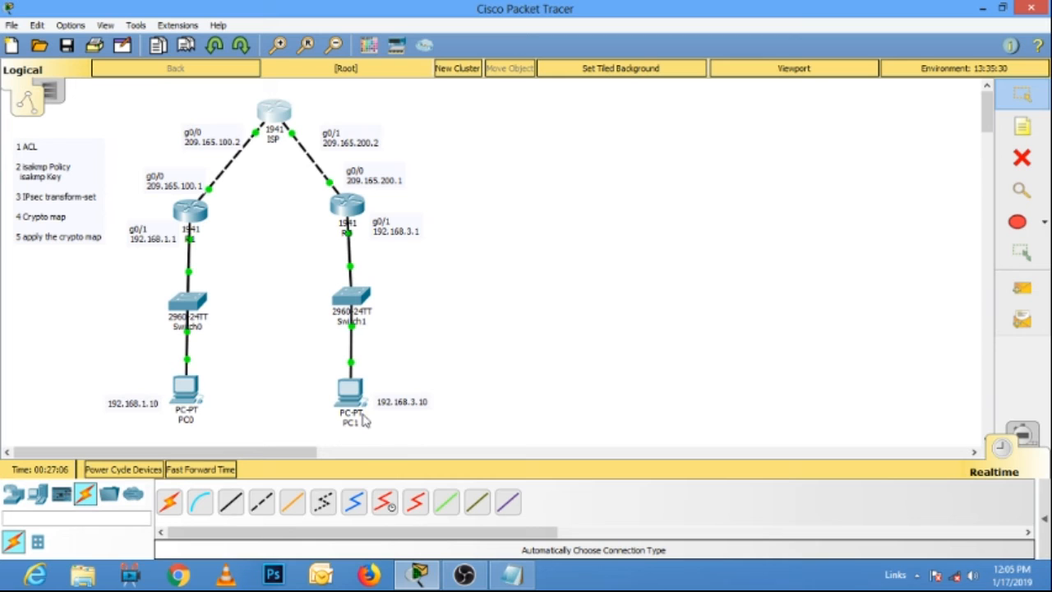
Set PC1's static IP address to 192.168.3.10 with mask 255.255.255.0 and default gateway 192.168.3.1, and close its window.
{"action": "left_click", "coordinate": [348, 393]}
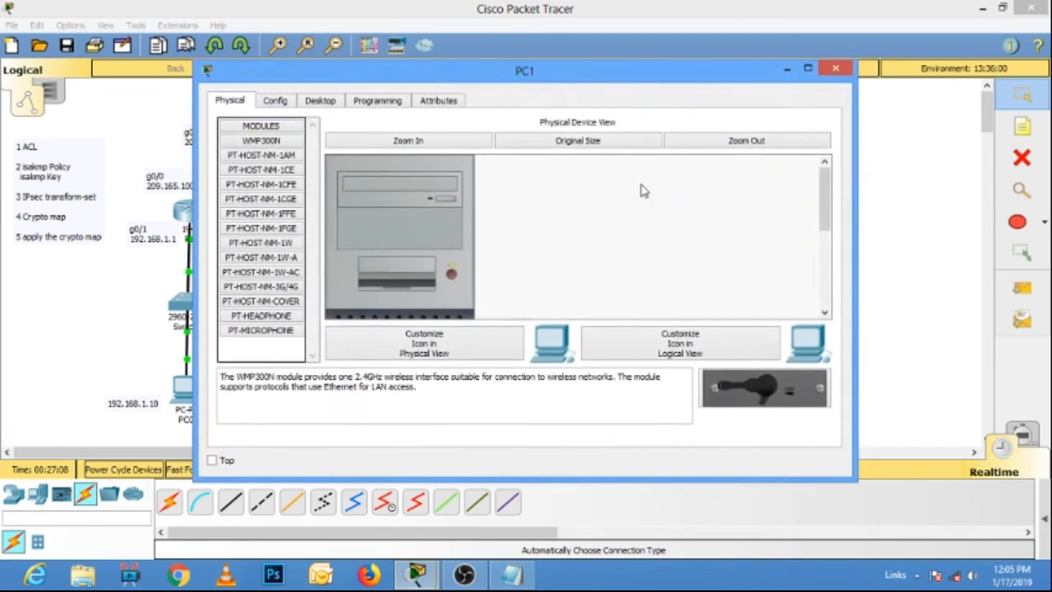
{"action": "left_click", "coordinate": [380, 102]}
{"action": "left_click", "coordinate": [324, 109]}
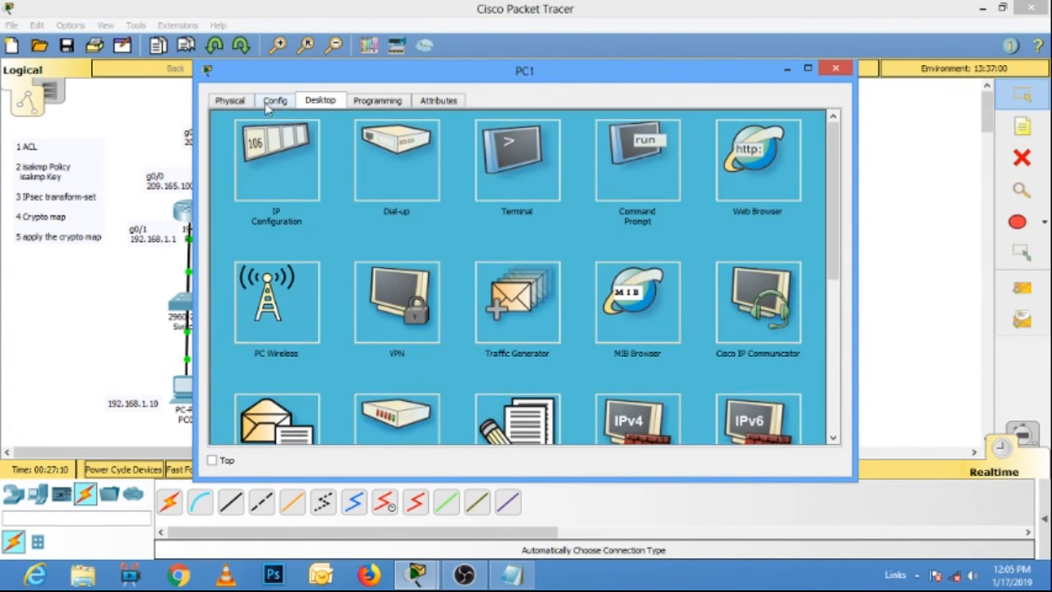
{"action": "left_click", "coordinate": [280, 151]}
{"action": "left_click", "coordinate": [444, 187]}
{"action": "left_click_drag", "start_coordinate": [432, 73], "coordinate": [684, 26]}
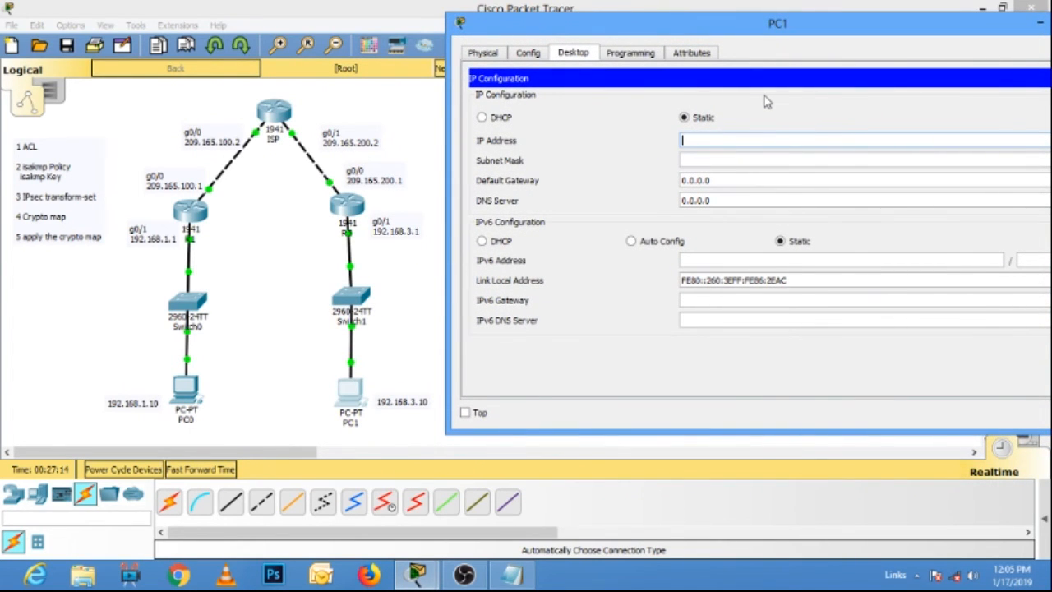
{"action": "type", "text": "192.168.3.10"}
{"action": "key", "text": "Tab"}
{"action": "key", "text": "Tab"}
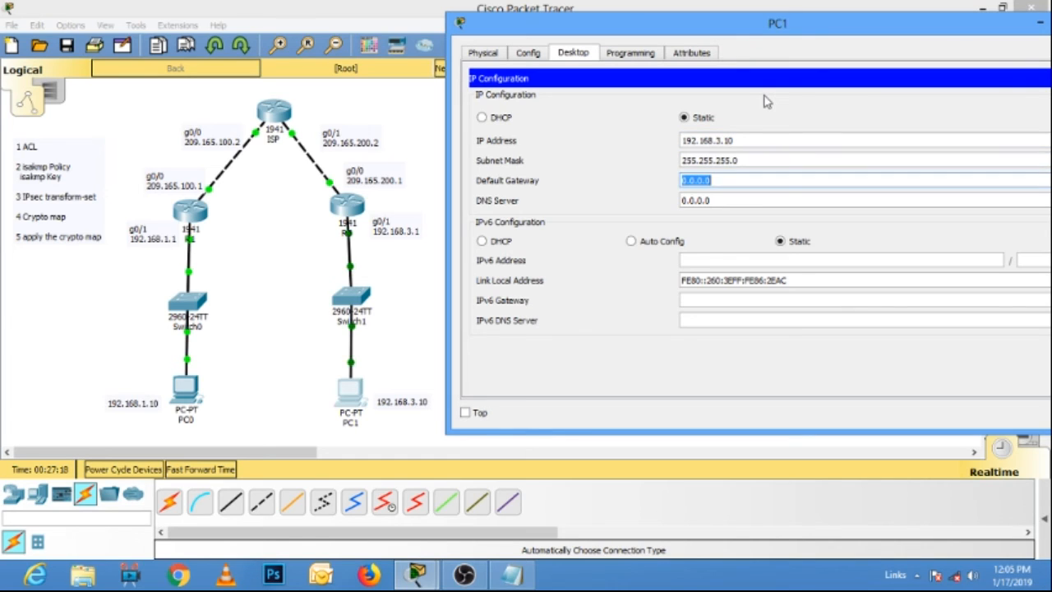
{"action": "type", "text": "192.168.3.1"}
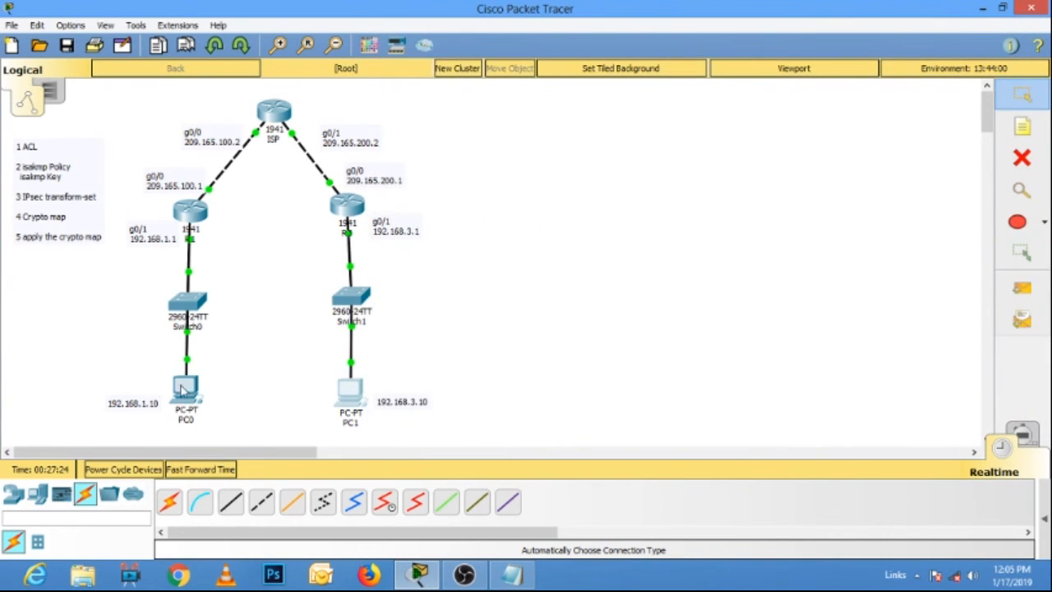
Set PC0's static IP address to 192.168.1.10 with mask 255.255.255.0 and default gateway 192.168.1.1, and close its window.
{"action": "left_click", "coordinate": [186, 388]}
{"action": "left_click_drag", "start_coordinate": [601, 90], "coordinate": [743, 75]}
{"action": "left_click", "coordinate": [479, 96]}
{"action": "left_click", "coordinate": [540, 98]}
{"action": "left_click", "coordinate": [516, 139]}
{"action": "left_click", "coordinate": [670, 182]}
{"action": "type", "text": "192.168.1.10"}
{"action": "key", "text": "Tab"}
{"action": "key", "text": "Tab"}
{"action": "type", "text": "192.168.1.1"}
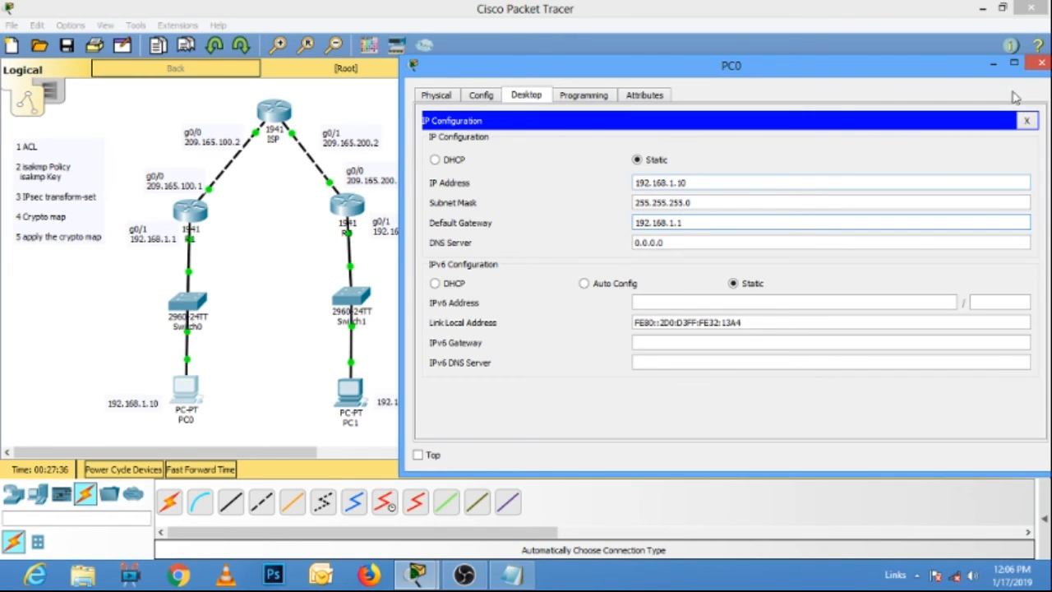
{"action": "left_click", "coordinate": [1040, 64]}
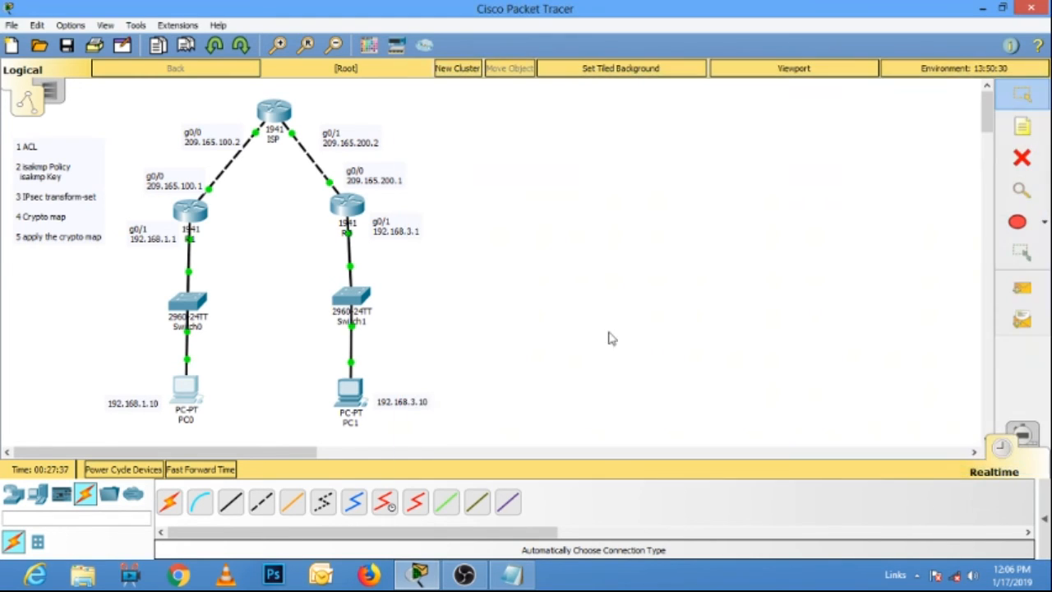
Open PC1's command prompt in a narrower window beside the topology and ping 192.168.1.10.
{"action": "left_click", "coordinate": [353, 394]}
{"action": "left_click", "coordinate": [638, 144]}
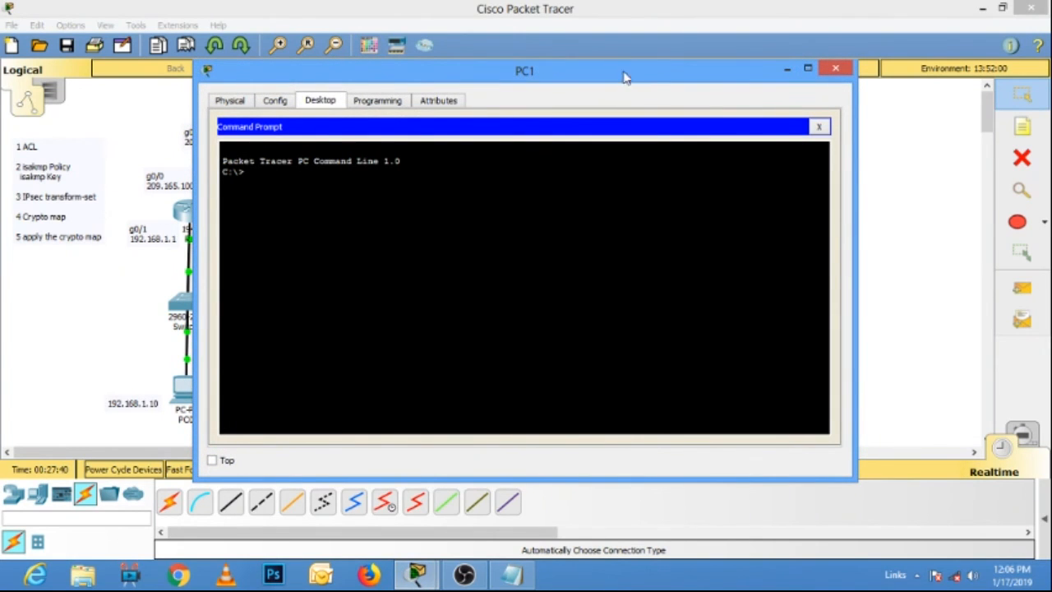
{"action": "left_click_drag", "start_coordinate": [855, 92], "coordinate": [629, 95]}
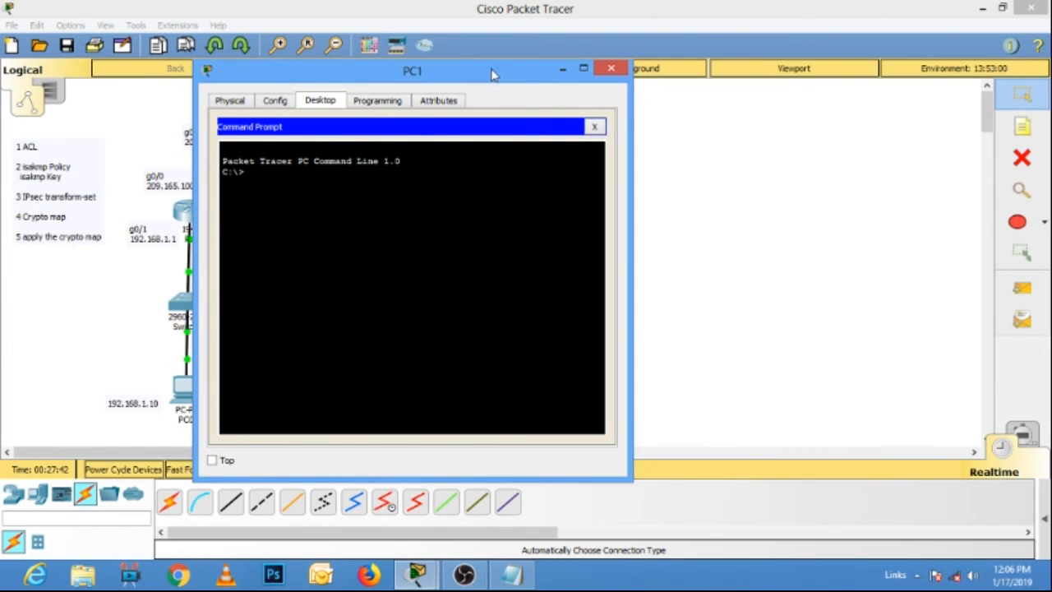
{"action": "left_click_drag", "start_coordinate": [495, 76], "coordinate": [758, 70]}
{"action": "type", "text": "p"}
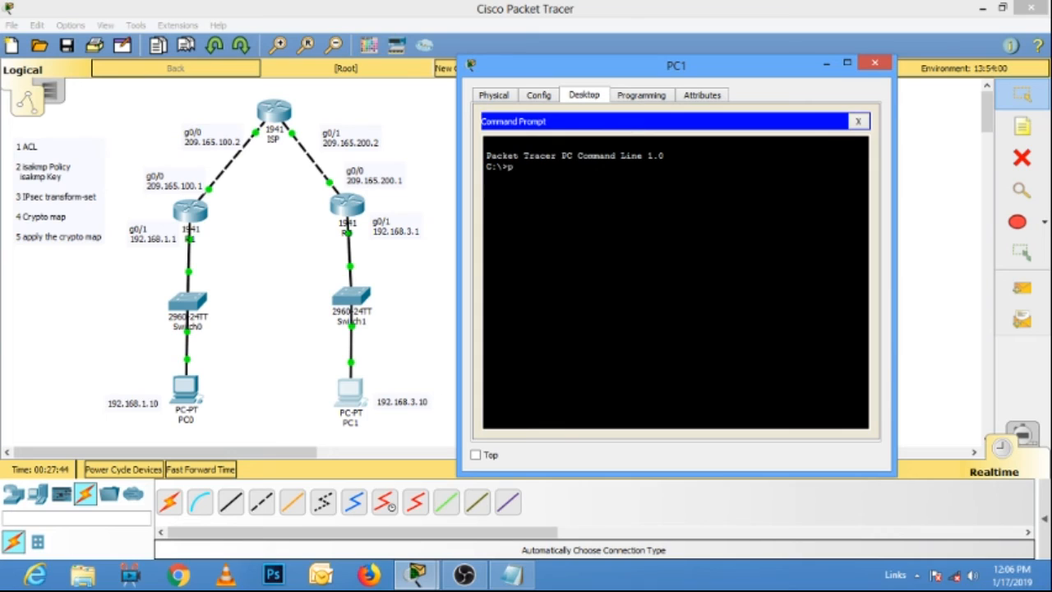
{"action": "type", "text": "ing 192.168.1.10"}
{"action": "key", "text": "Return"}
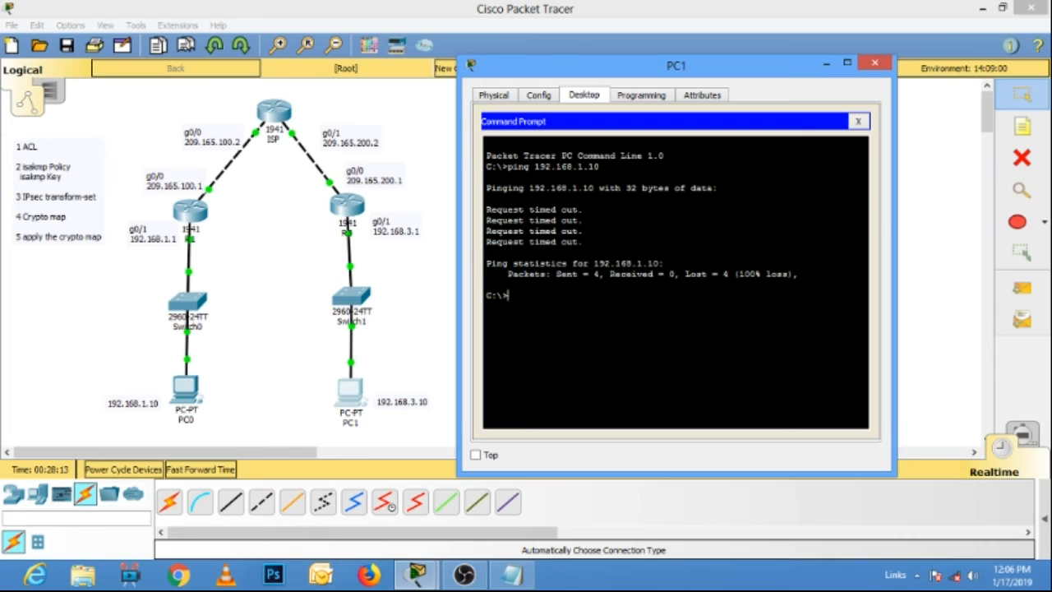
Repeat the ping from PC1 to 192.168.1.10 two more times and close the PC1 window.
{"action": "key", "text": "Up"}
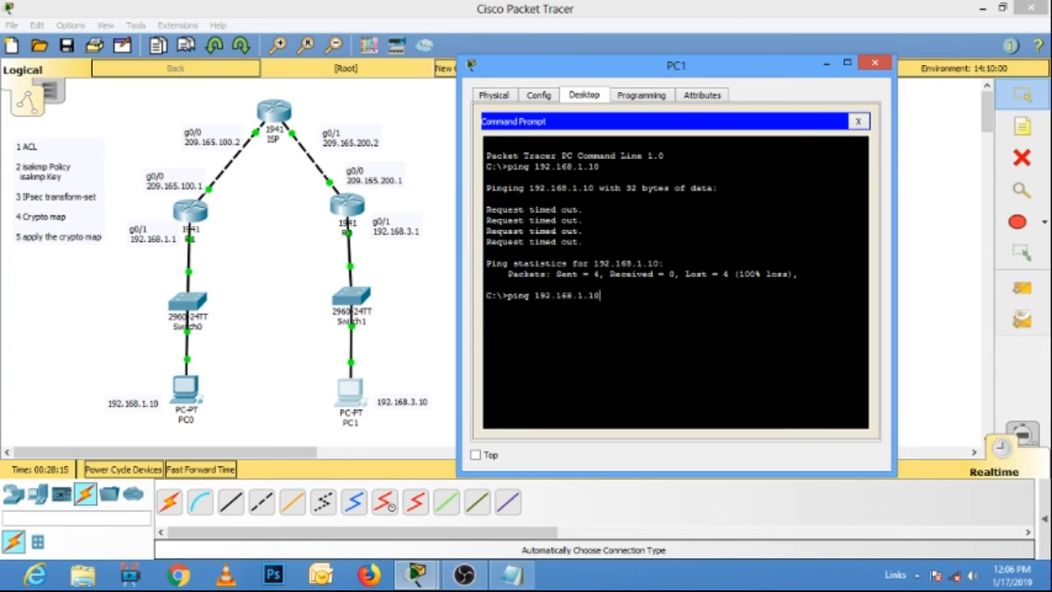
{"action": "key", "text": "Return"}
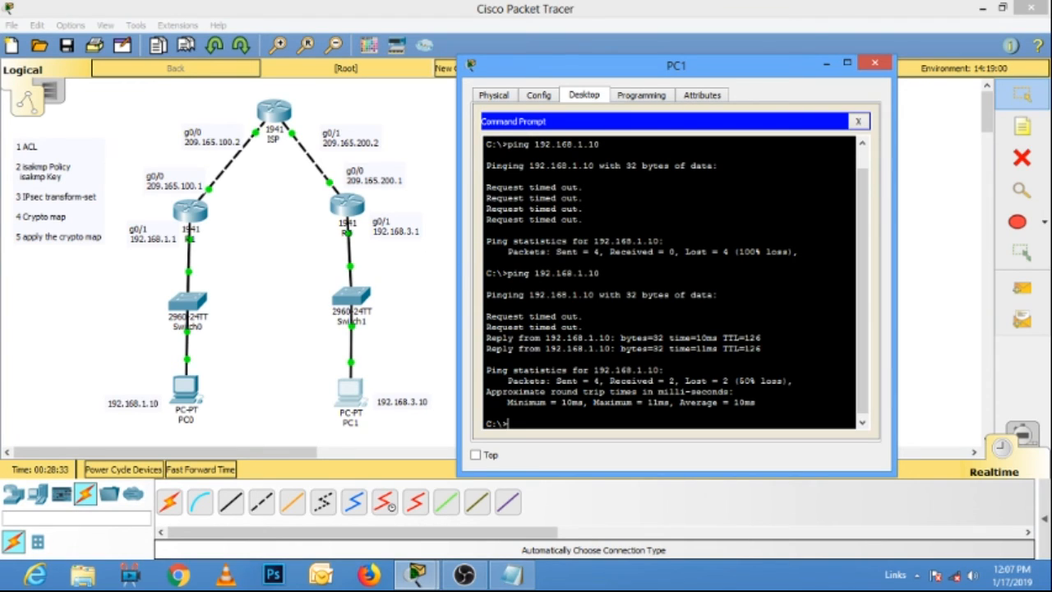
{"action": "key", "text": "Up"}
{"action": "key", "text": "Return"}
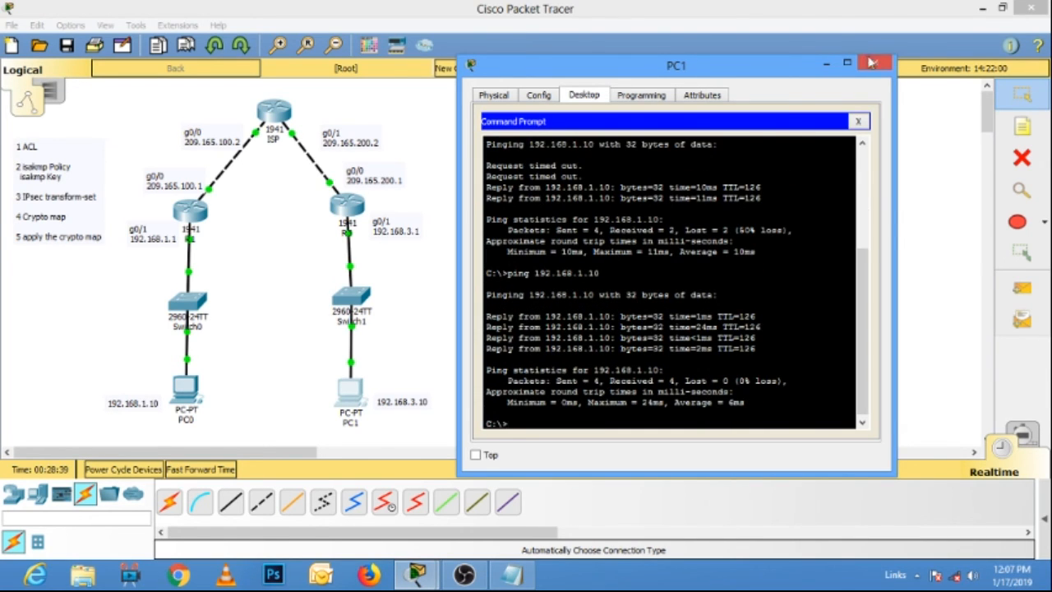
{"action": "left_click", "coordinate": [874, 63]}
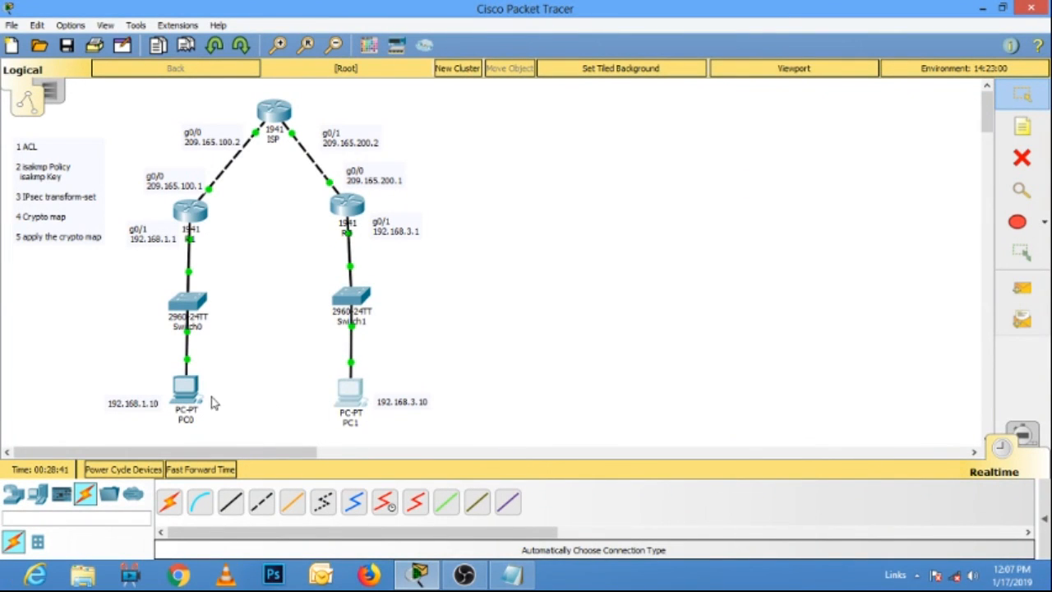
Ping 192.168.3.10 from PC0's command prompt and close the PC0 window.
{"action": "left_click", "coordinate": [185, 388]}
{"action": "left_click", "coordinate": [656, 164]}
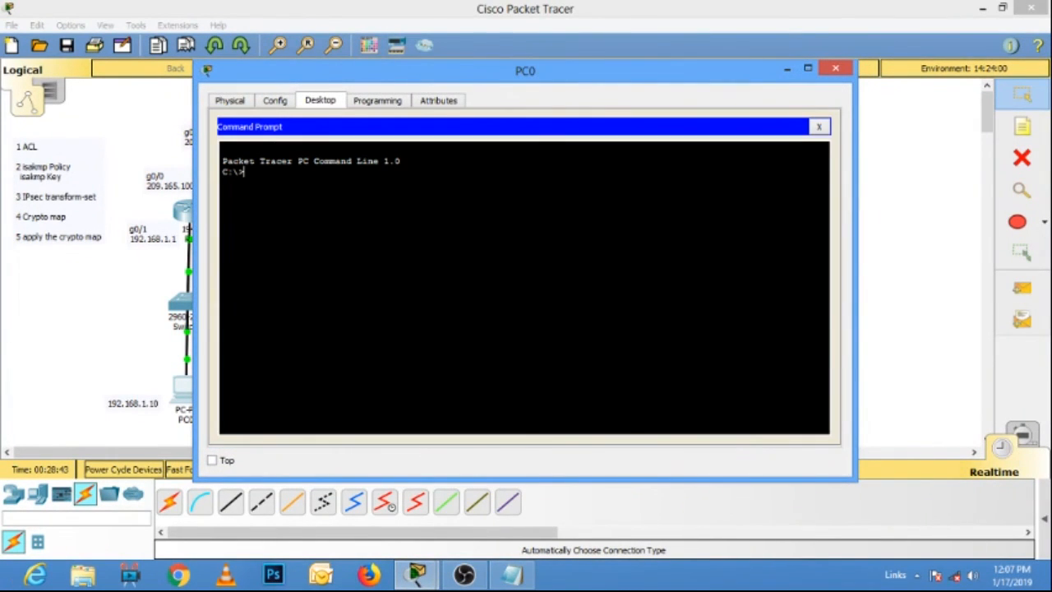
{"action": "type", "text": "ping 192.168.3.10"}
{"action": "key", "text": "Return"}
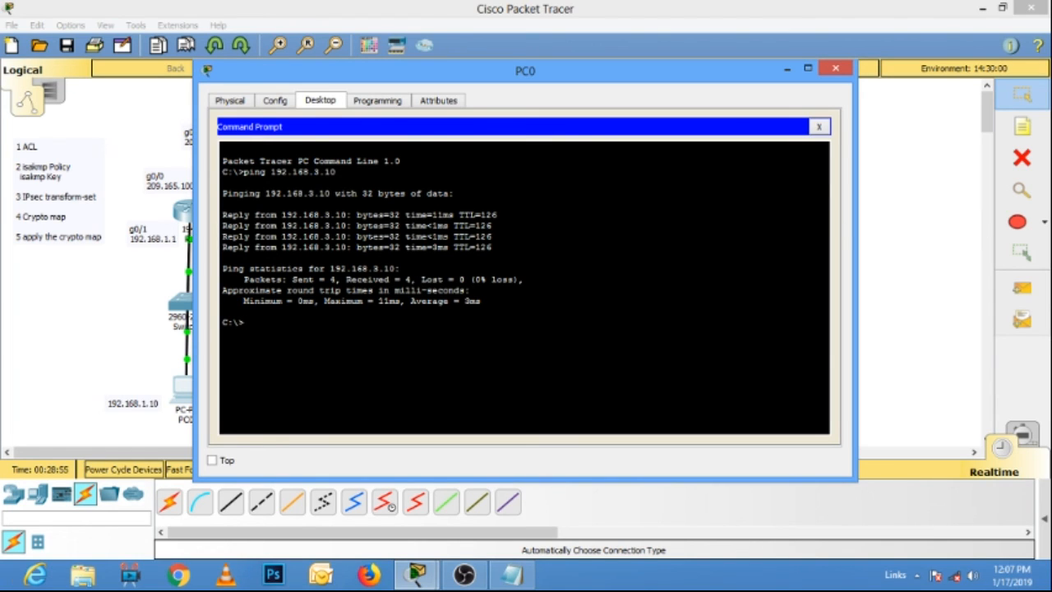
{"action": "left_click", "coordinate": [836, 68]}
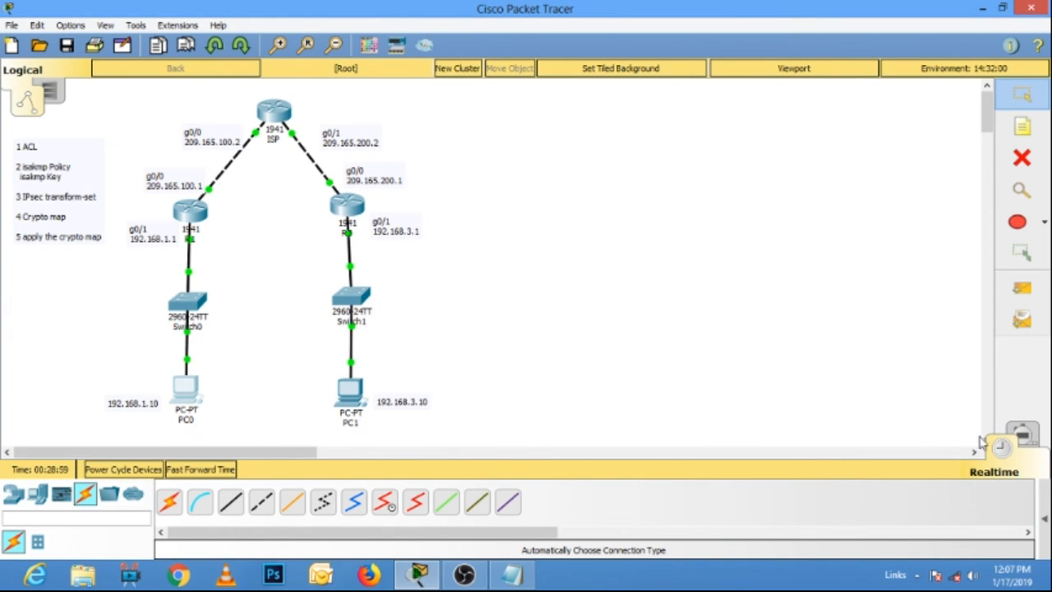
Show the PDU list, switch to simulation mode and filter out ARP, BGP, DHCP, DNS, EIGRP, HSRP, OSPF and RIP events.
{"action": "left_click", "coordinate": [1043, 518]}
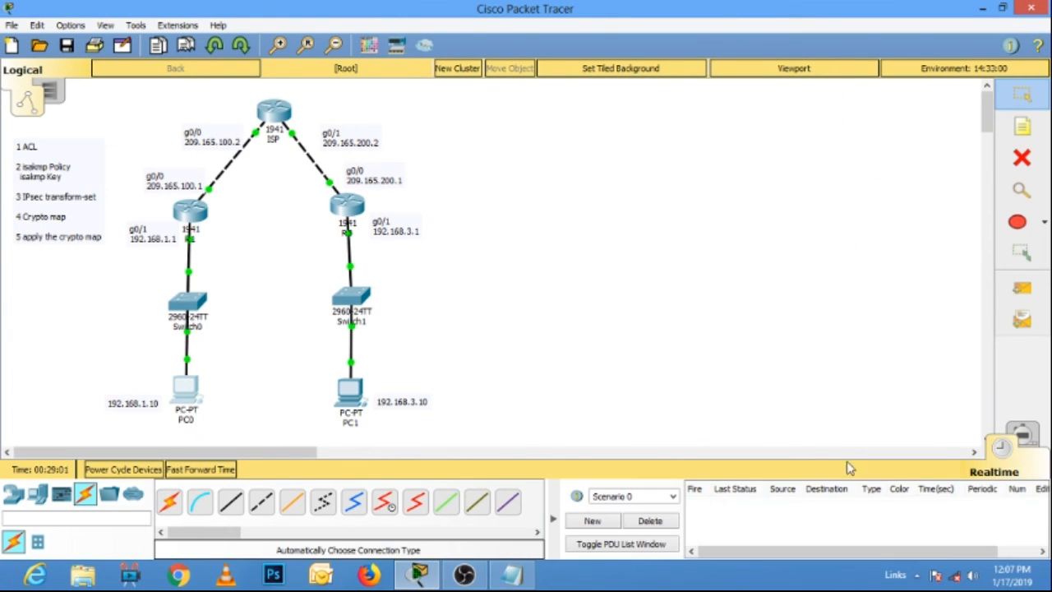
{"action": "left_click", "coordinate": [1024, 434]}
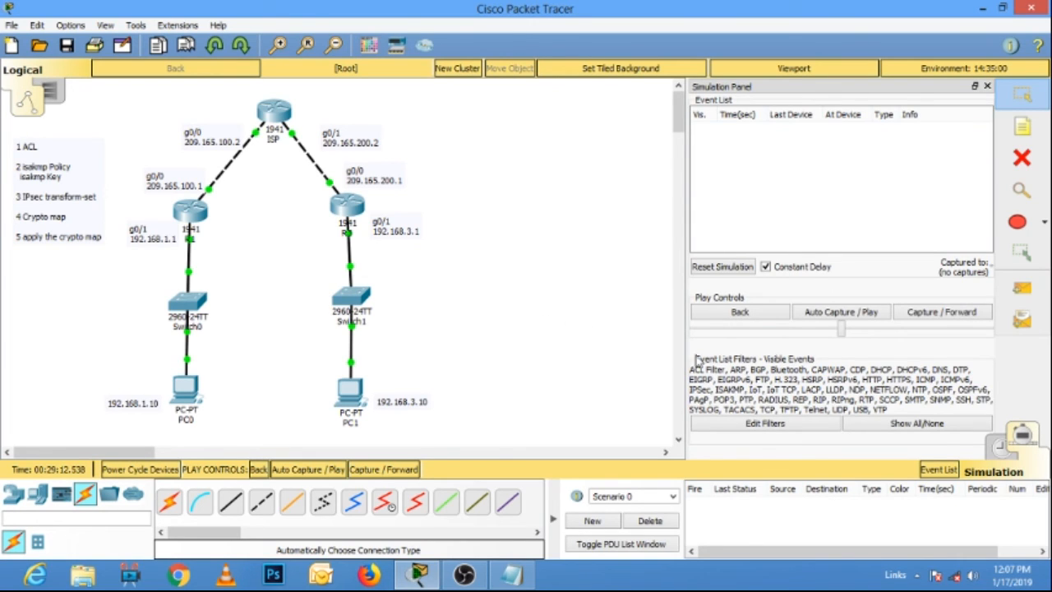
{"action": "left_click", "coordinate": [783, 424]}
{"action": "left_click", "coordinate": [786, 424]}
{"action": "left_click", "coordinate": [786, 441]}
{"action": "left_click", "coordinate": [863, 457]}
{"action": "left_click", "coordinate": [864, 426]}
{"action": "left_click", "coordinate": [865, 440]}
{"action": "left_click", "coordinate": [941, 425]}
{"action": "left_click", "coordinate": [941, 440]}
{"action": "left_click", "coordinate": [941, 457]}
{"action": "left_click", "coordinate": [681, 435]}
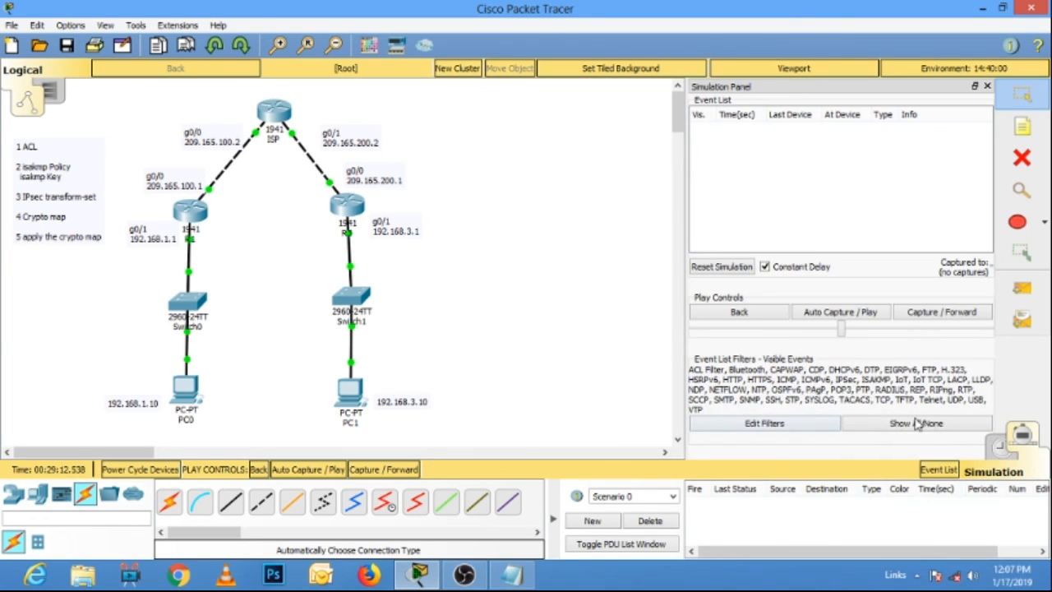
Add a simple PDU from PC1 to PC0 and advance the simulation three hops to the ISP router.
{"action": "left_click", "coordinate": [1023, 287]}
{"action": "left_click", "coordinate": [351, 393]}
{"action": "left_click", "coordinate": [186, 387]}
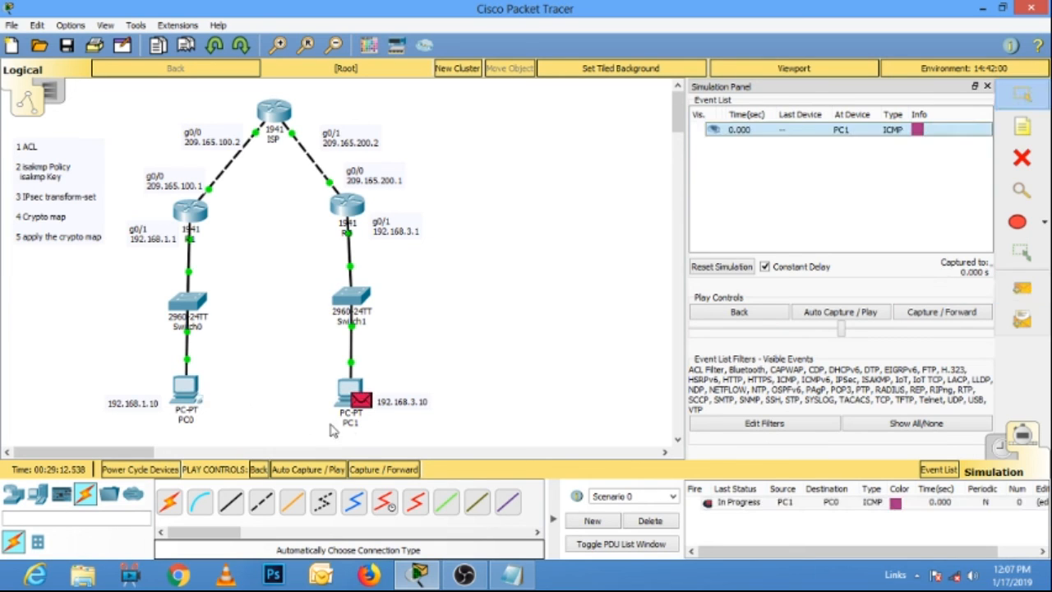
{"action": "left_click", "coordinate": [945, 320]}
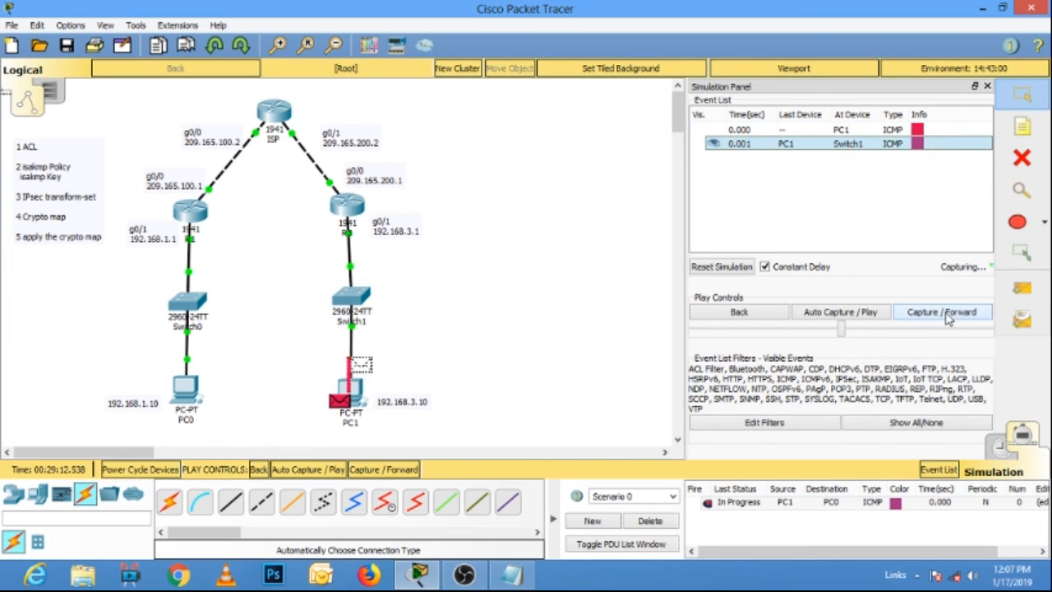
{"action": "left_click", "coordinate": [945, 317]}
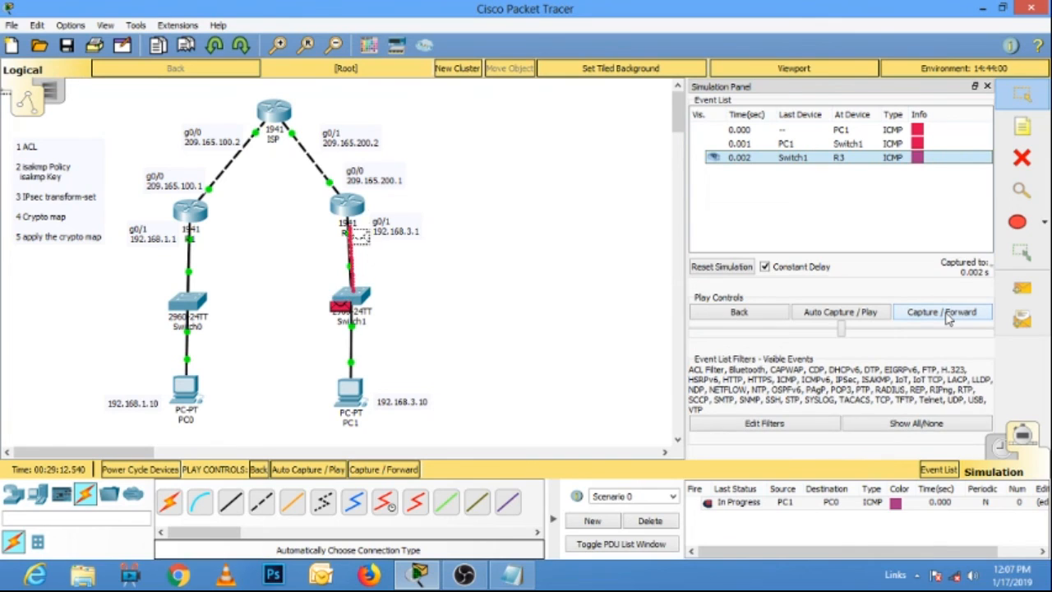
{"action": "left_click", "coordinate": [945, 317]}
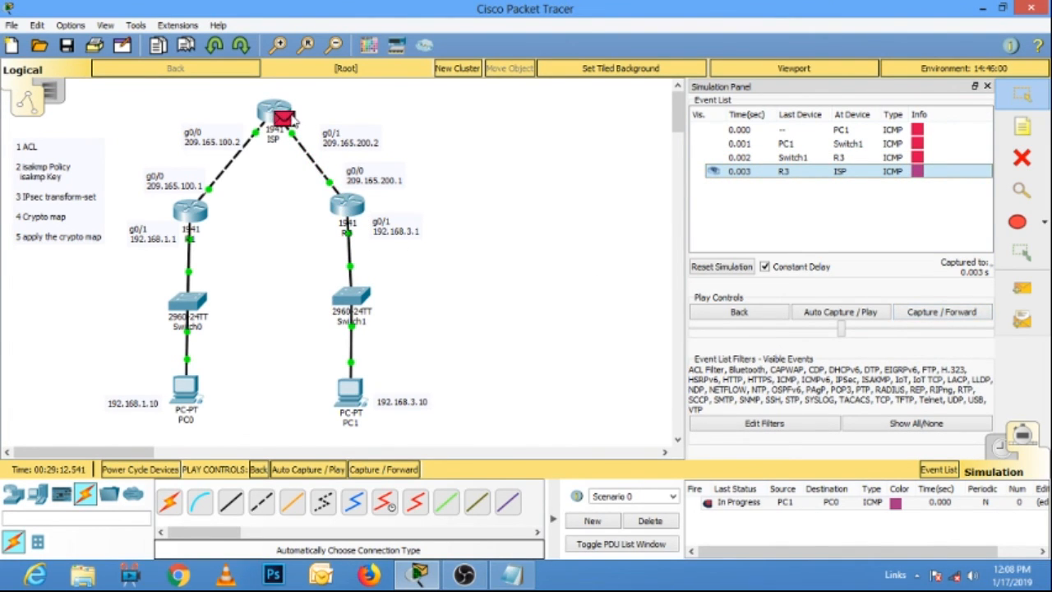
Open the packet at the ISP router, widen the window and examine the inner IP header's source and destination in the inbound details.
{"action": "left_click", "coordinate": [294, 121]}
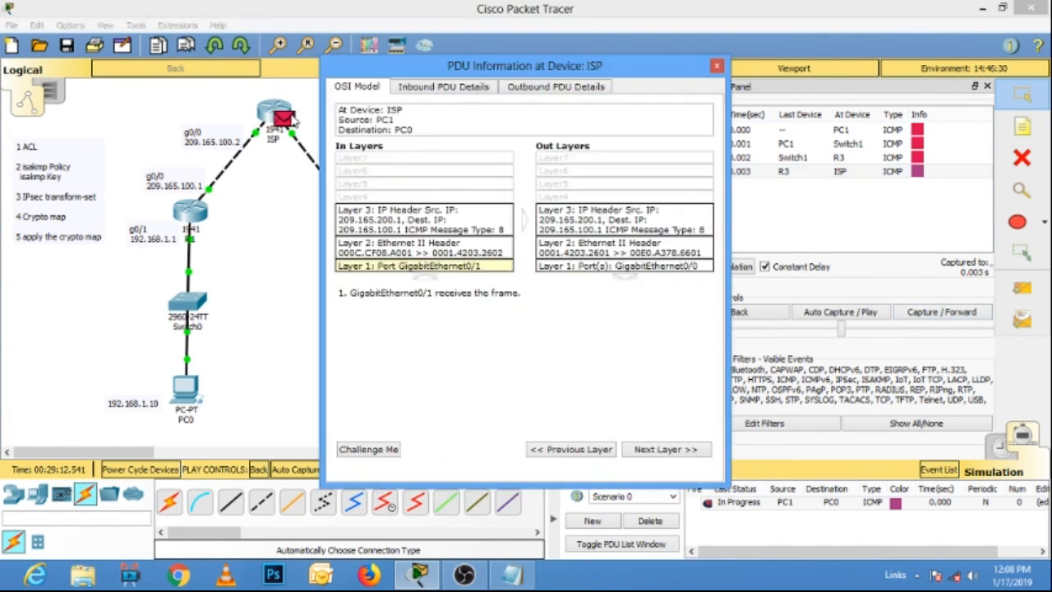
{"action": "left_click", "coordinate": [453, 90]}
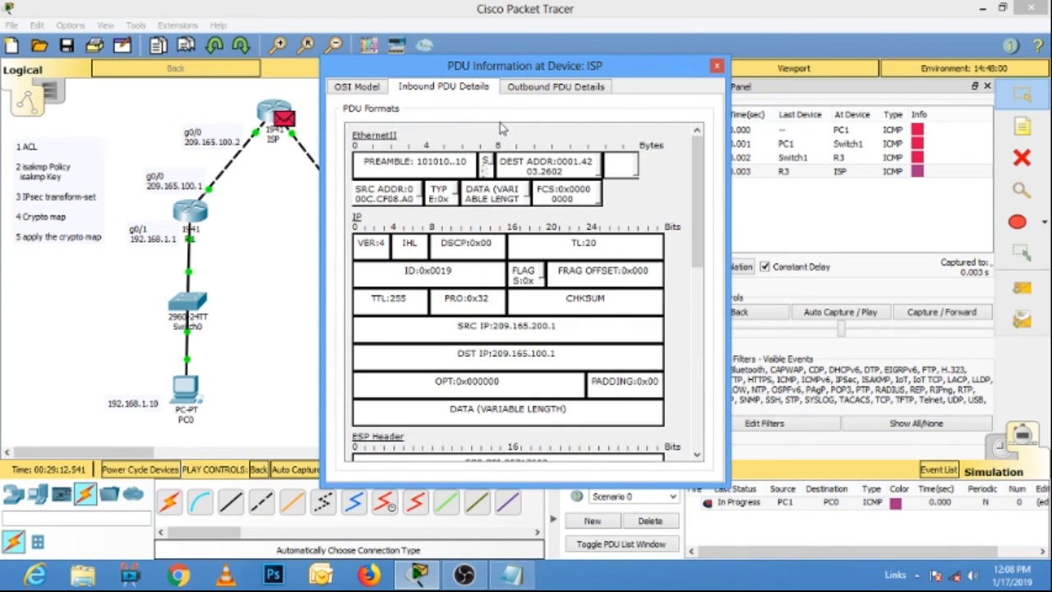
{"action": "left_click_drag", "start_coordinate": [728, 191], "coordinate": [818, 192]}
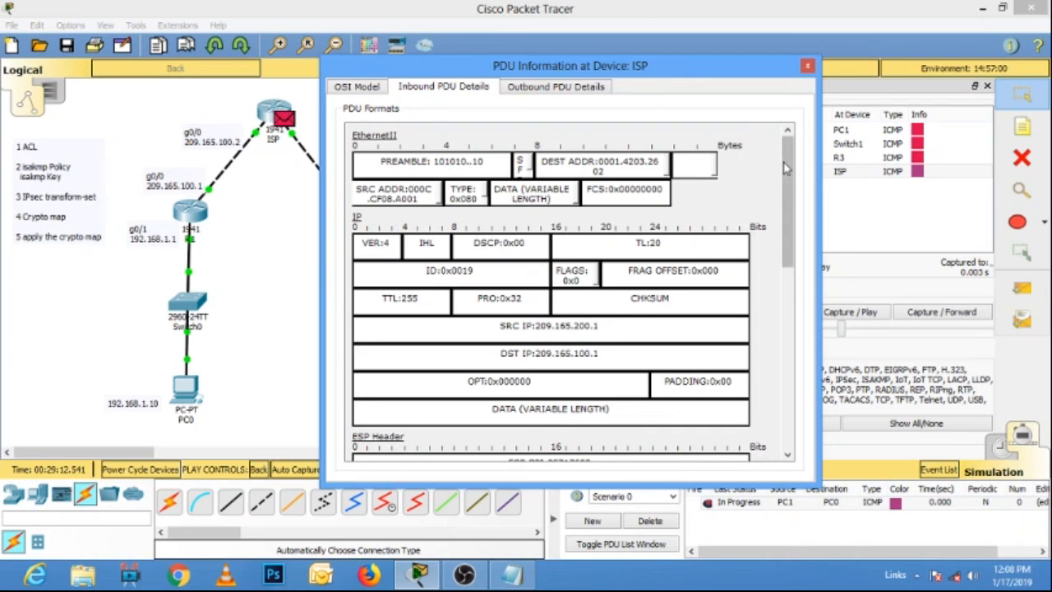
{"action": "left_click_drag", "start_coordinate": [791, 170], "coordinate": [787, 327]}
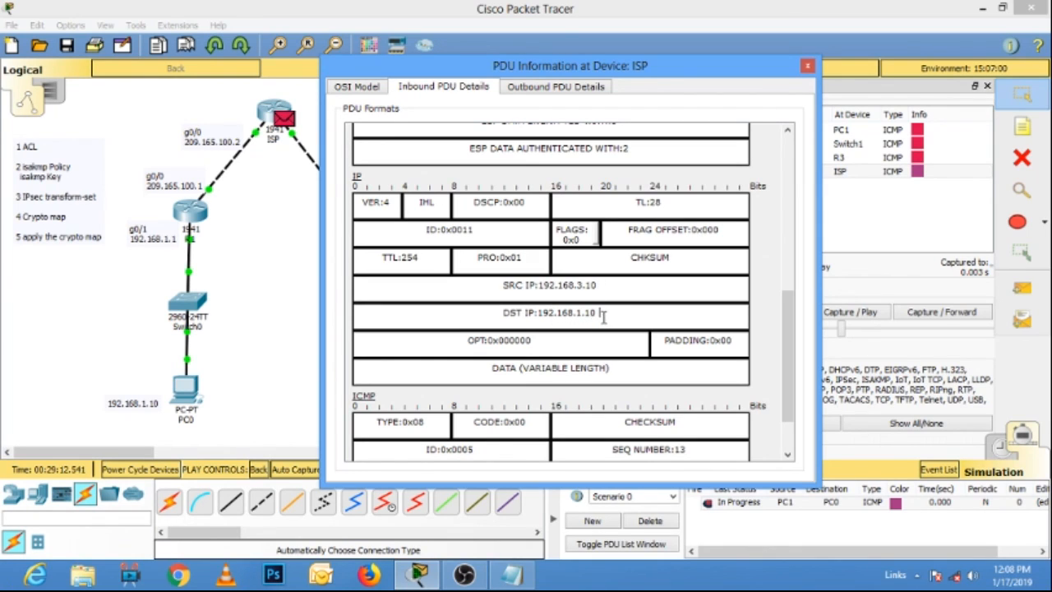
{"action": "left_click_drag", "start_coordinate": [603, 317], "coordinate": [506, 289]}
{"action": "left_click_drag", "start_coordinate": [601, 283], "coordinate": [504, 285]}
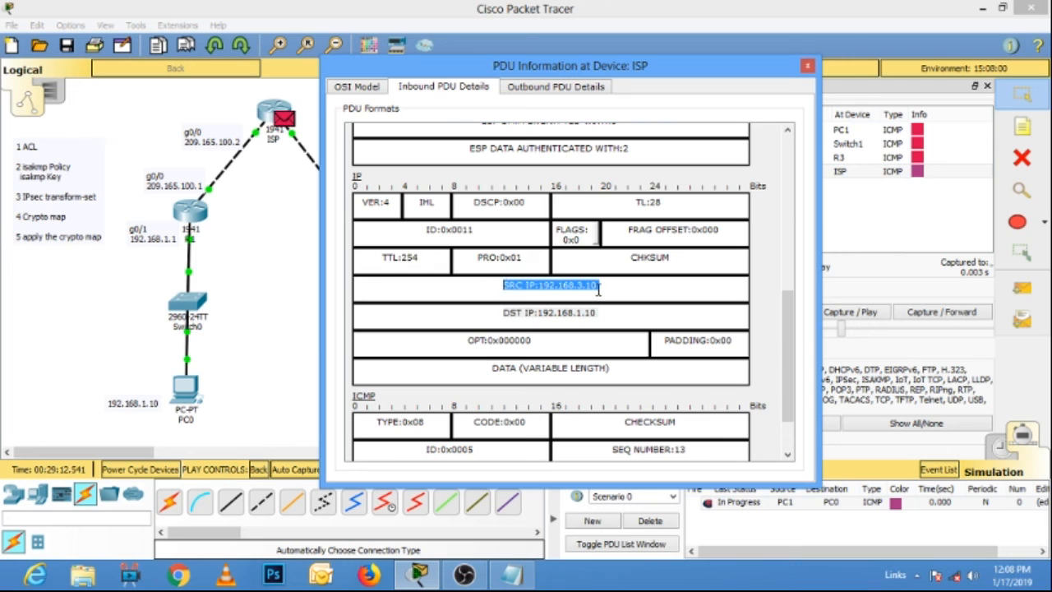
{"action": "left_click", "coordinate": [625, 289]}
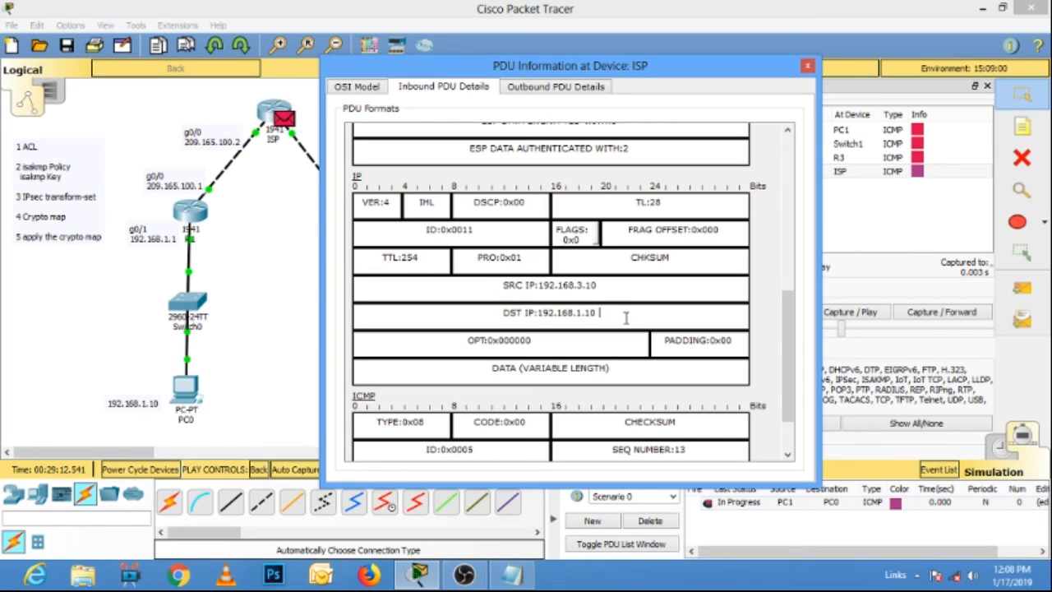
Compare the inbound packet's outer IP header and ESP header with its inner IP source address.
{"action": "left_click_drag", "start_coordinate": [790, 314], "coordinate": [790, 189]}
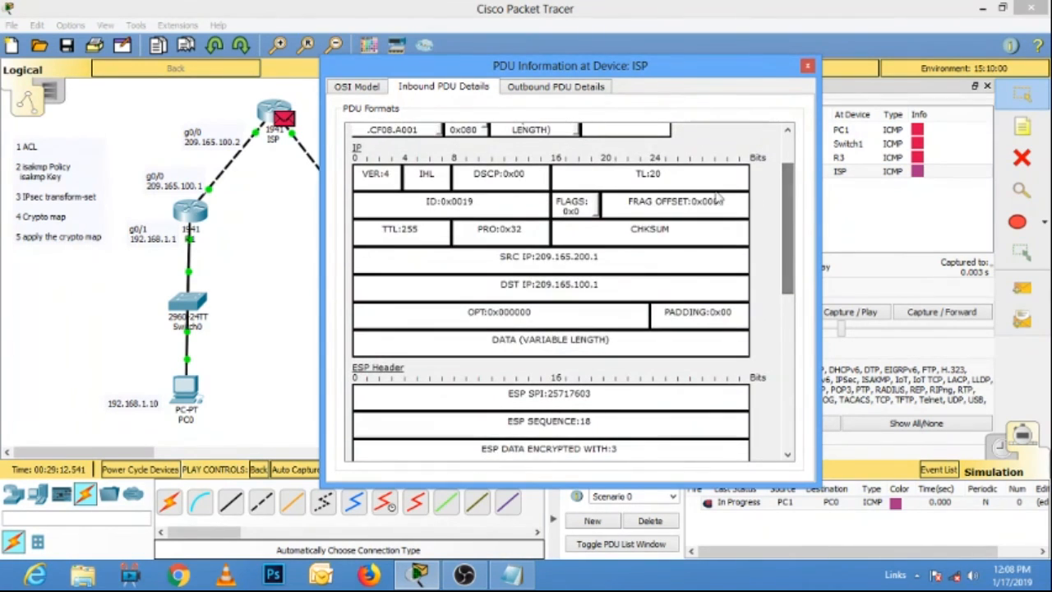
{"action": "left_click_drag", "start_coordinate": [791, 210], "coordinate": [765, 229]}
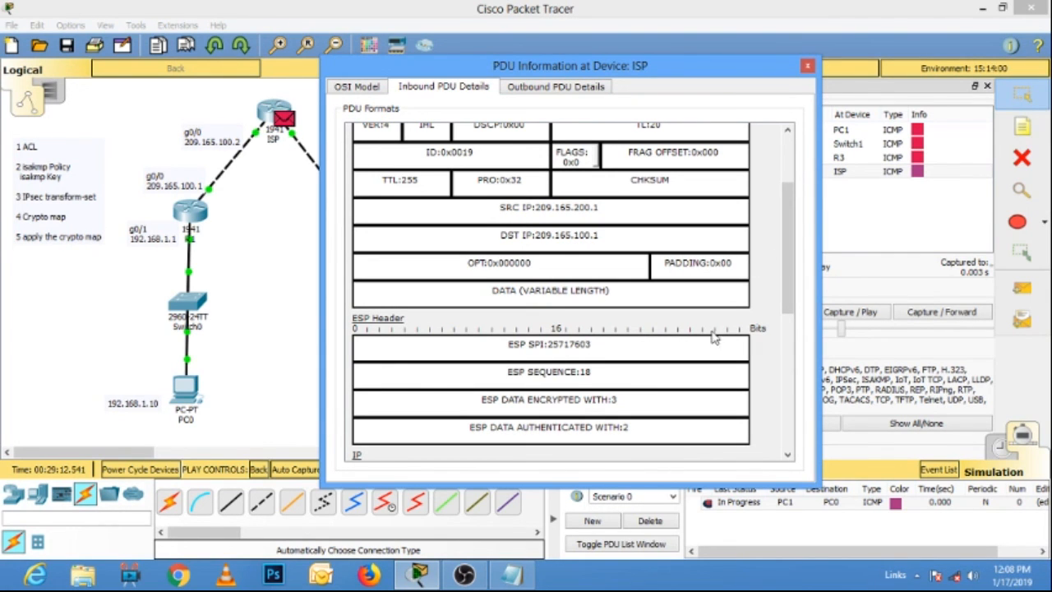
{"action": "left_click_drag", "start_coordinate": [787, 232], "coordinate": [795, 304]}
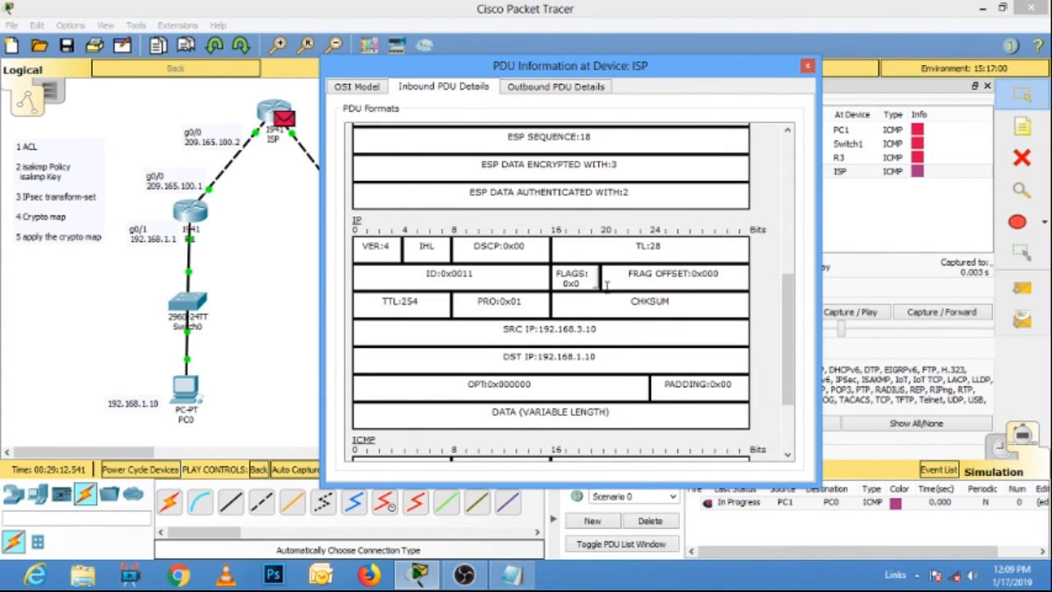
{"action": "left_click_drag", "start_coordinate": [611, 333], "coordinate": [522, 329]}
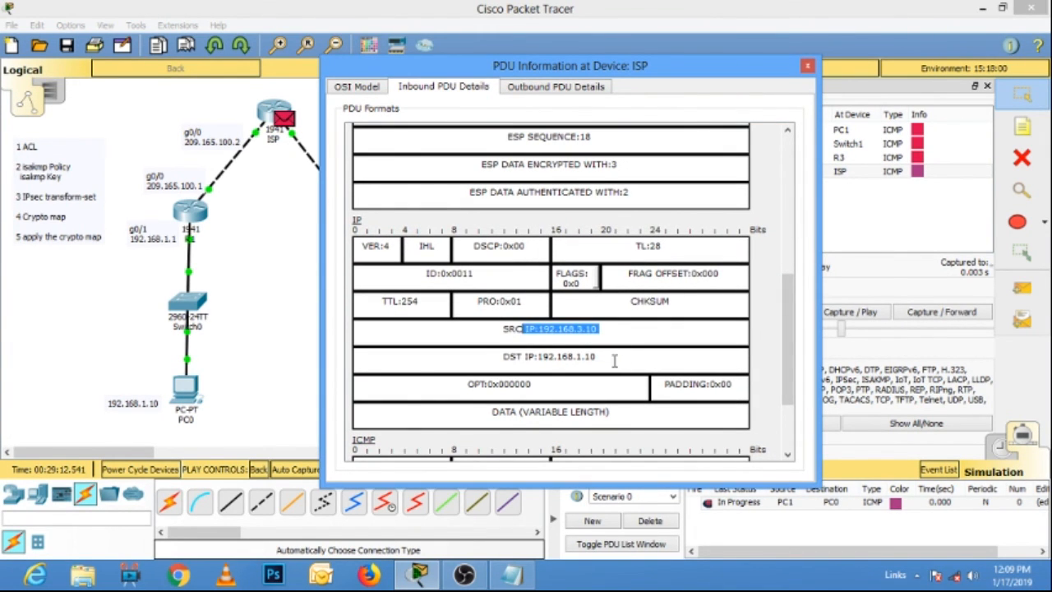
Check the inner IP destination address against the outer IP header in the ISP's inbound packet details, and close the packet information.
{"action": "left_click_drag", "start_coordinate": [614, 361], "coordinate": [504, 356]}
{"action": "left_click_drag", "start_coordinate": [792, 351], "coordinate": [790, 214]}
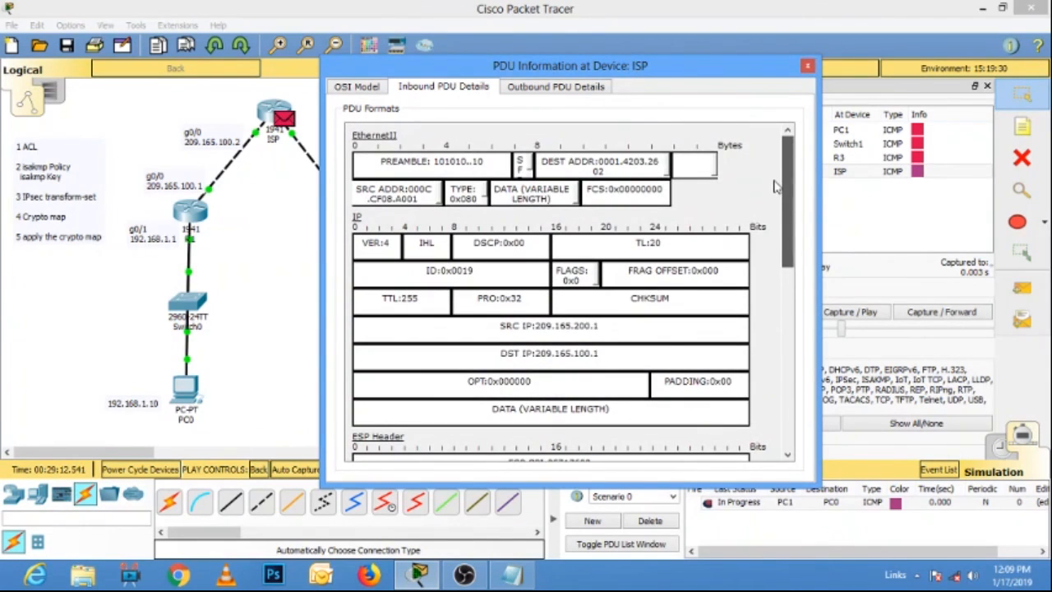
{"action": "left_click", "coordinate": [807, 68]}
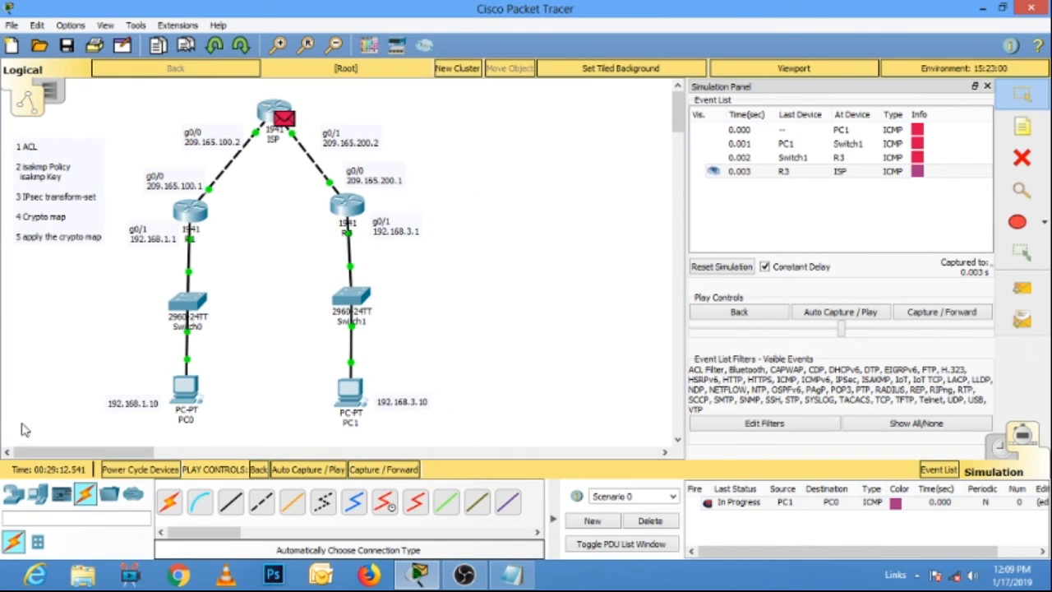
Advance the simulation nine more hops, following the packet from ISP to PC0 and its reply back to PC1.
{"action": "left_click", "coordinate": [945, 312]}
{"action": "left_click", "coordinate": [944, 312]}
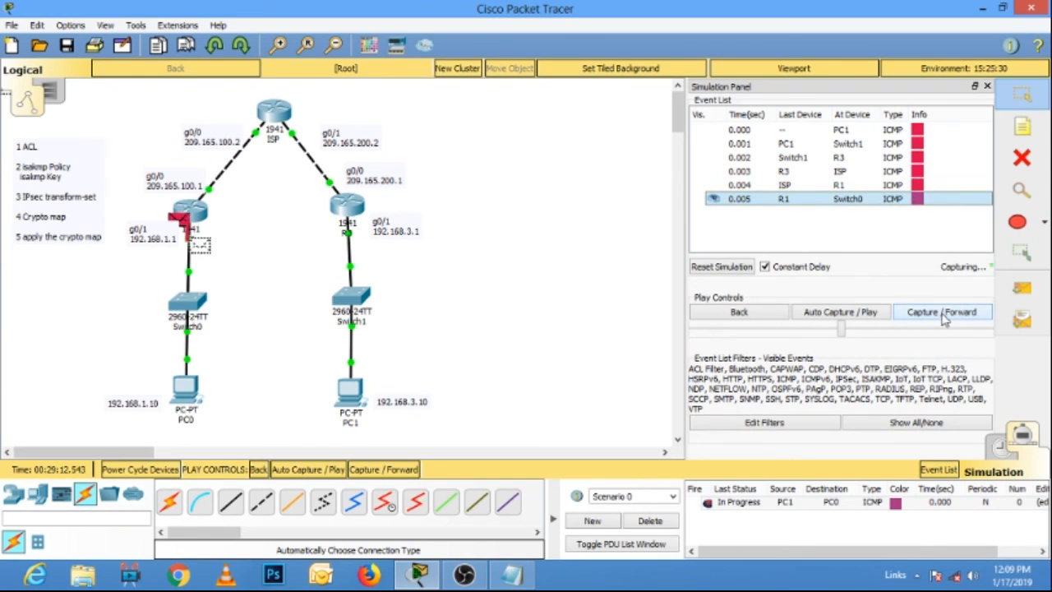
{"action": "left_click", "coordinate": [944, 313]}
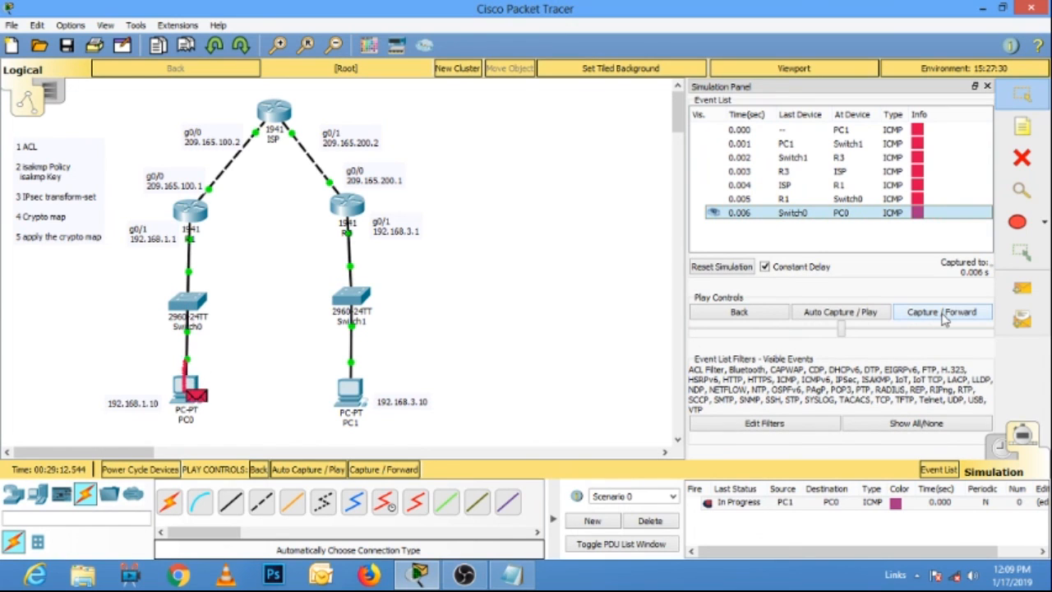
{"action": "left_click", "coordinate": [944, 314]}
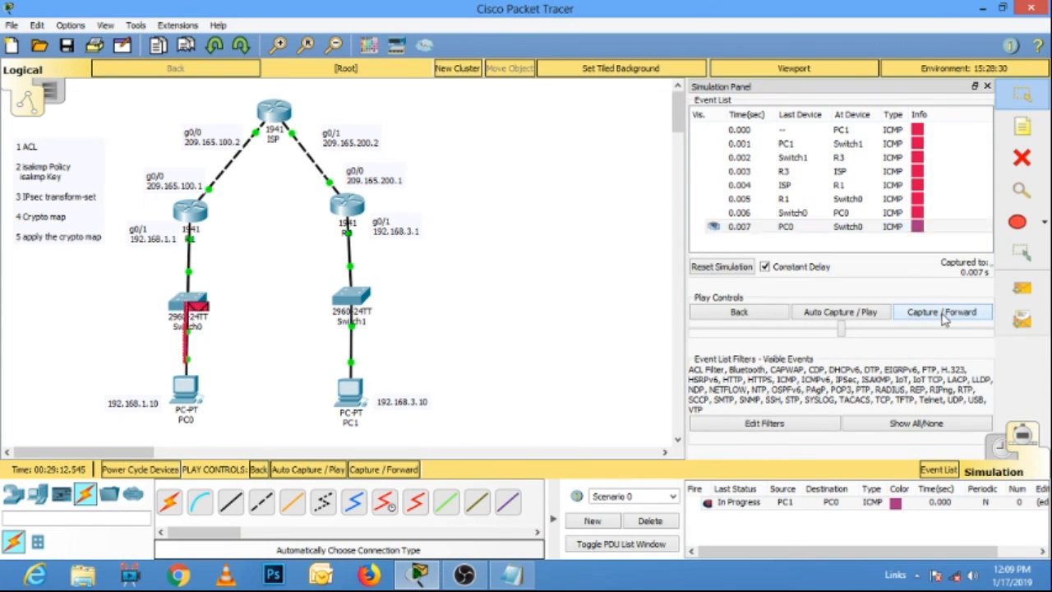
{"action": "left_click", "coordinate": [945, 313]}
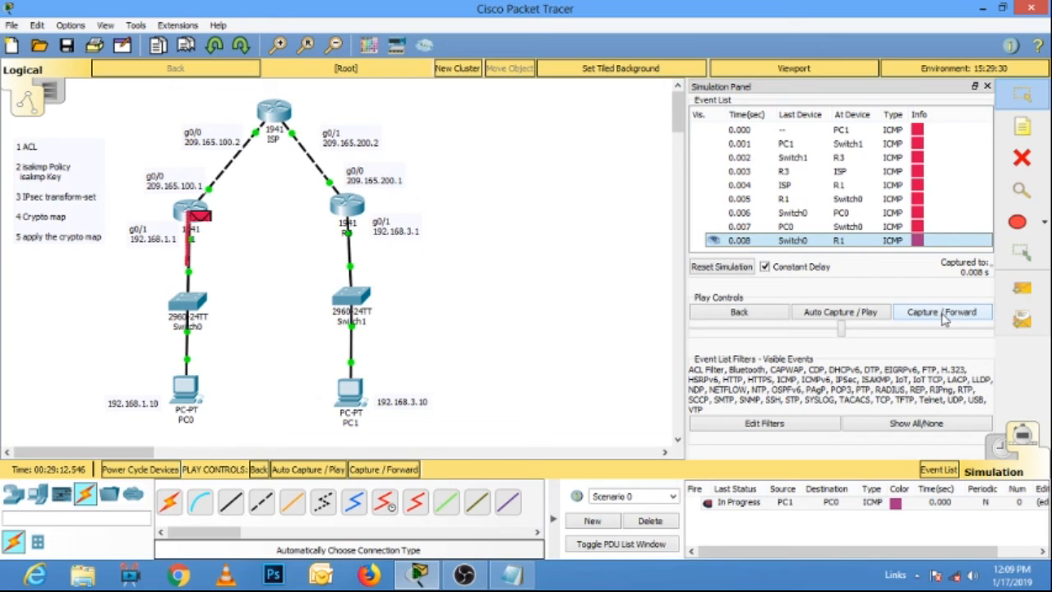
{"action": "left_click", "coordinate": [944, 313]}
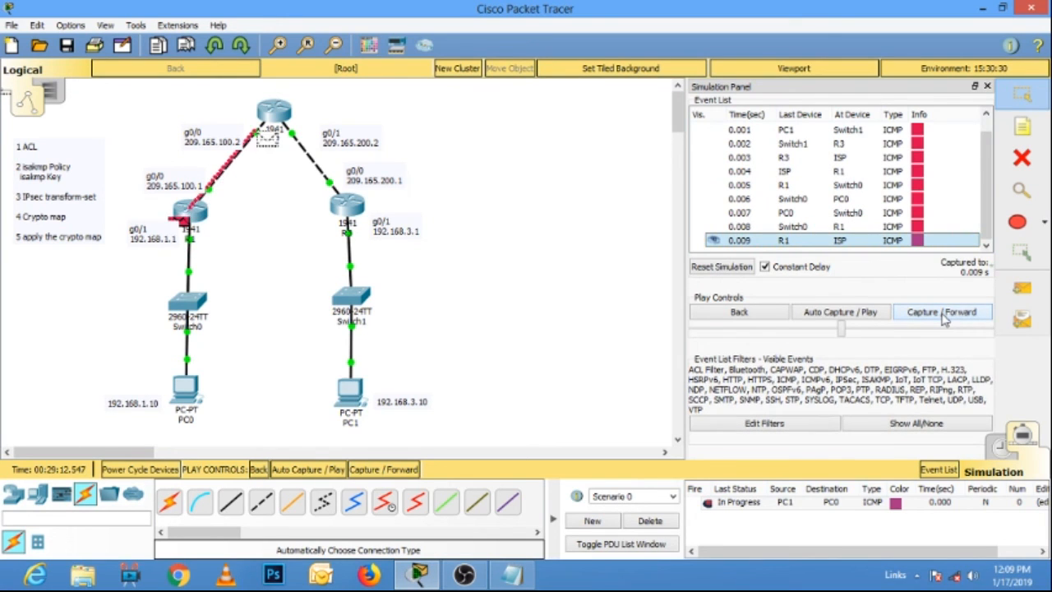
{"action": "left_click", "coordinate": [944, 313]}
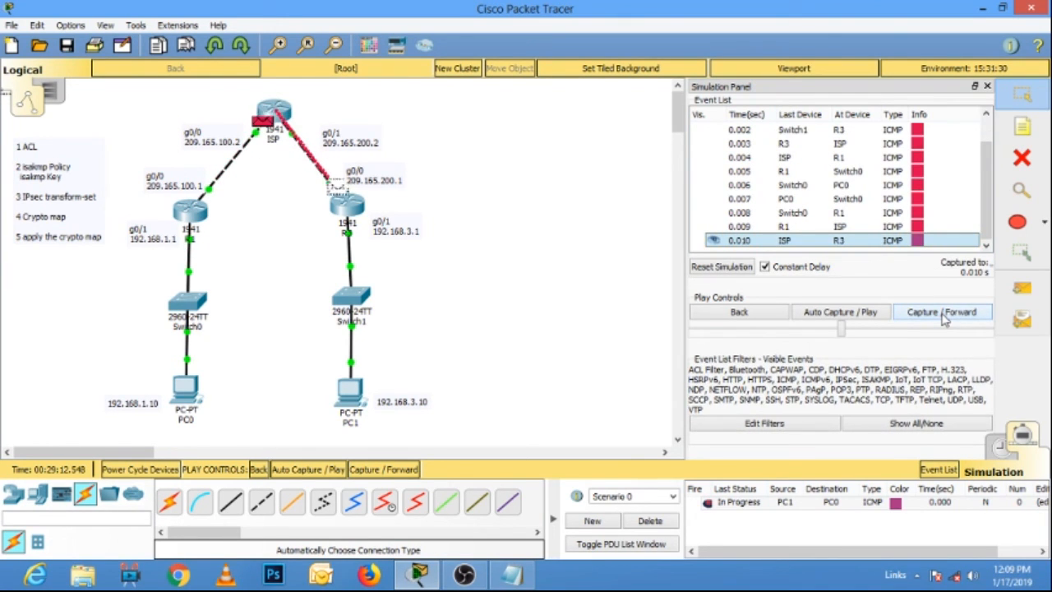
{"action": "left_click", "coordinate": [944, 314]}
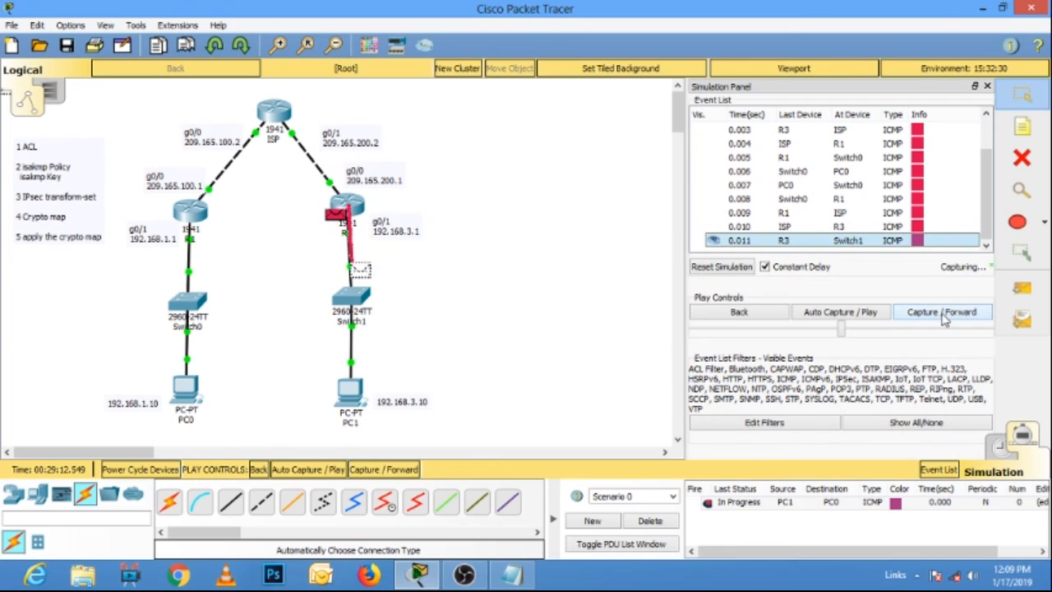
{"action": "left_click", "coordinate": [944, 314]}
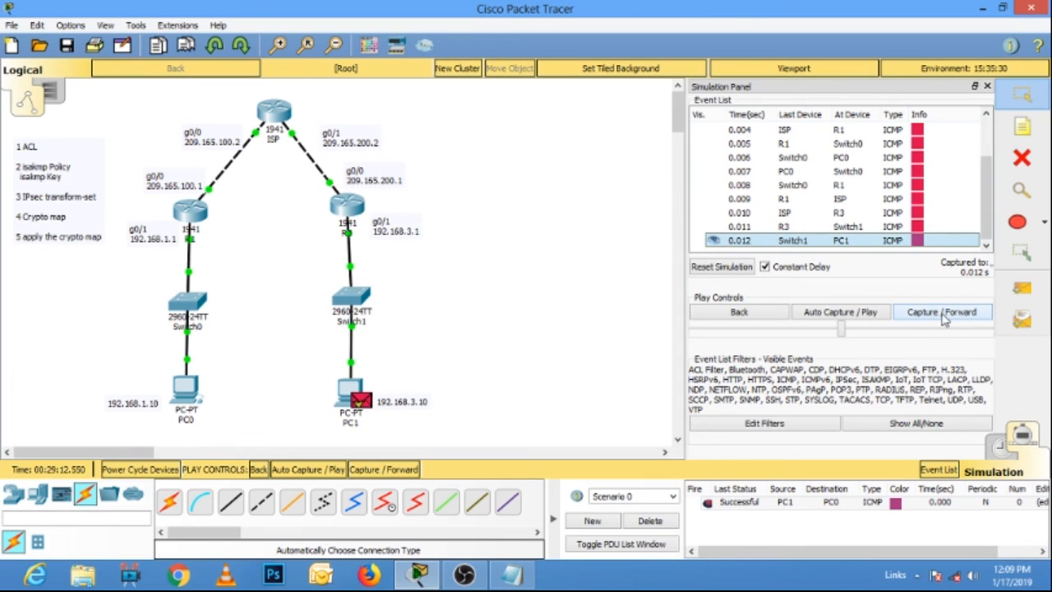
Delete Scenario 0 with its PC1-to-PC0 PDU and return to realtime mode.
{"action": "left_click", "coordinate": [733, 507]}
{"action": "left_click", "coordinate": [655, 526]}
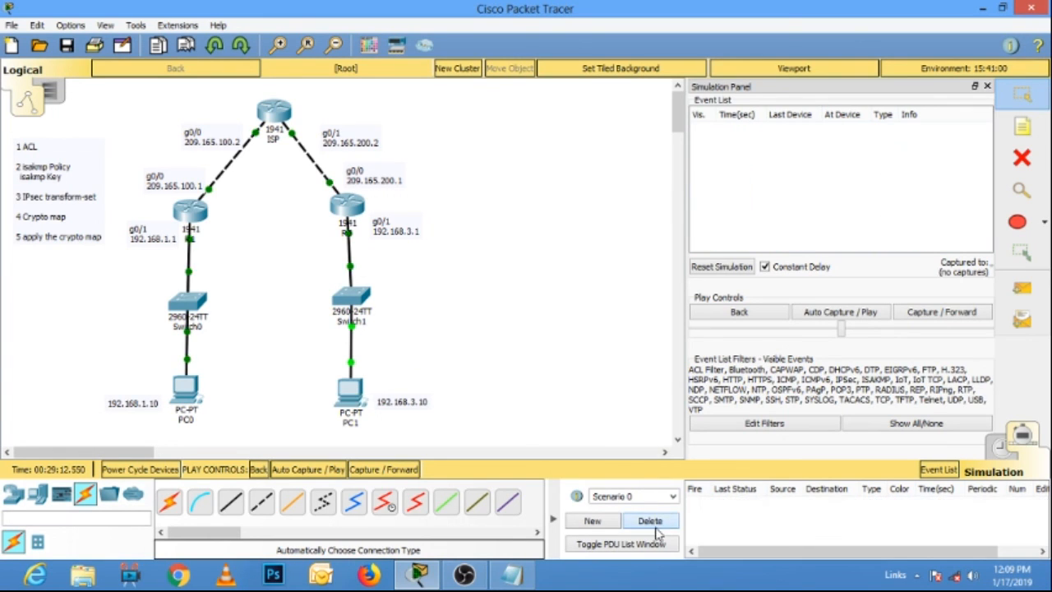
{"action": "left_click", "coordinate": [1001, 448]}
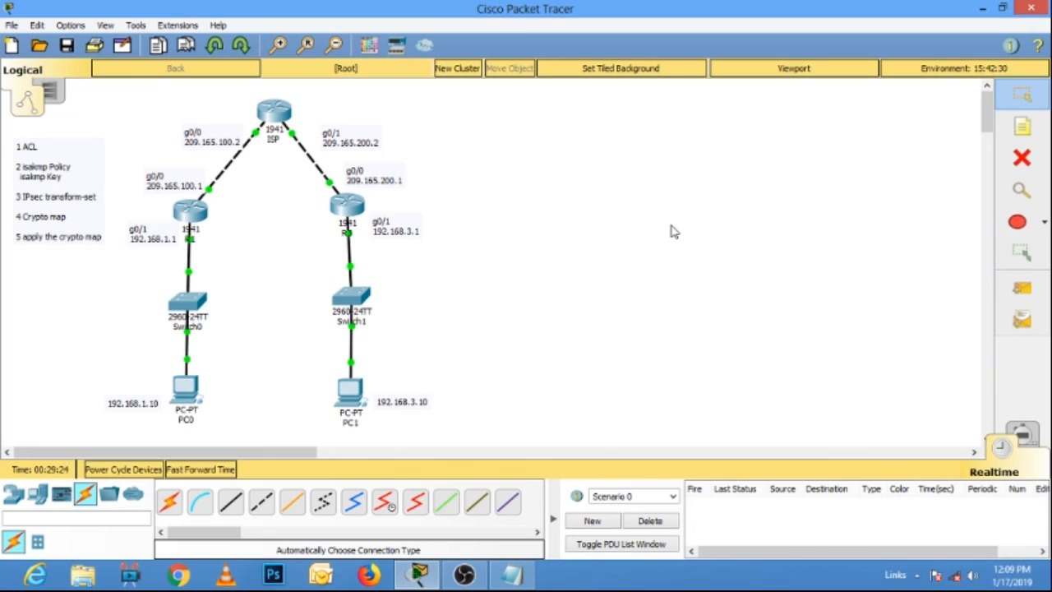